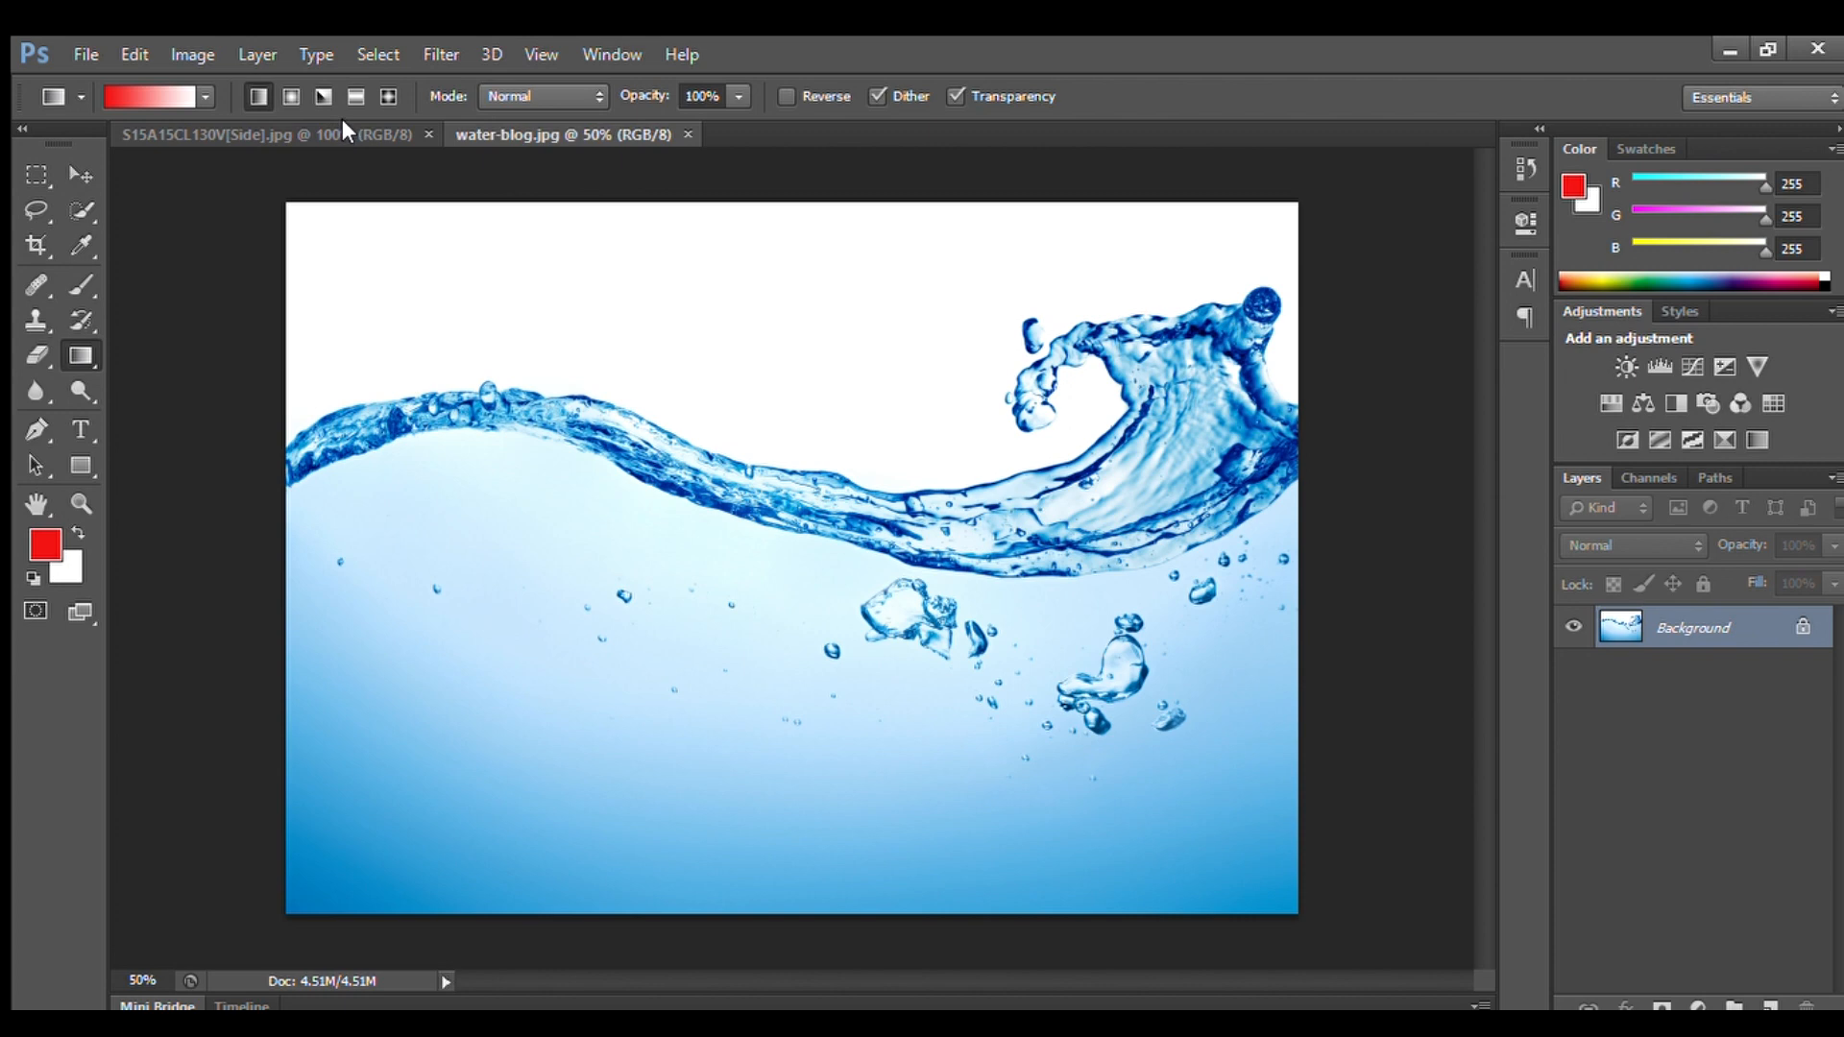
left_click(343, 125)
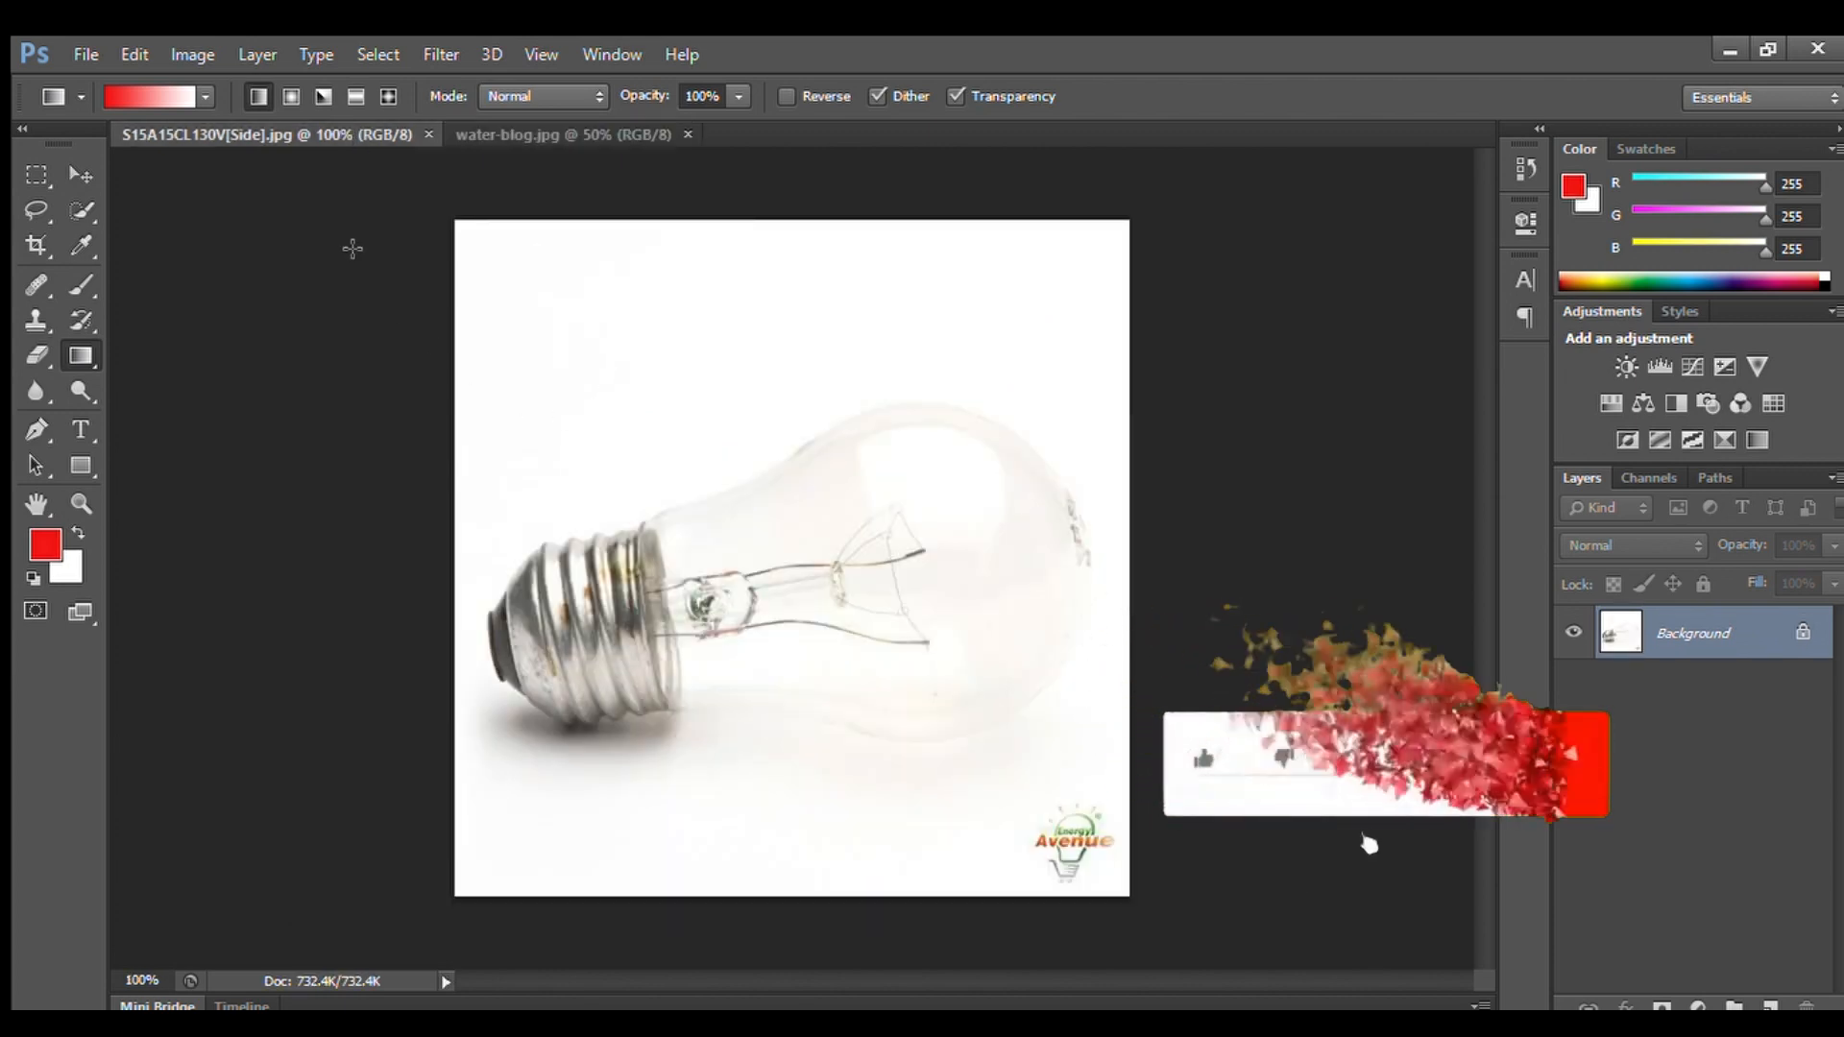
left_click(81, 174)
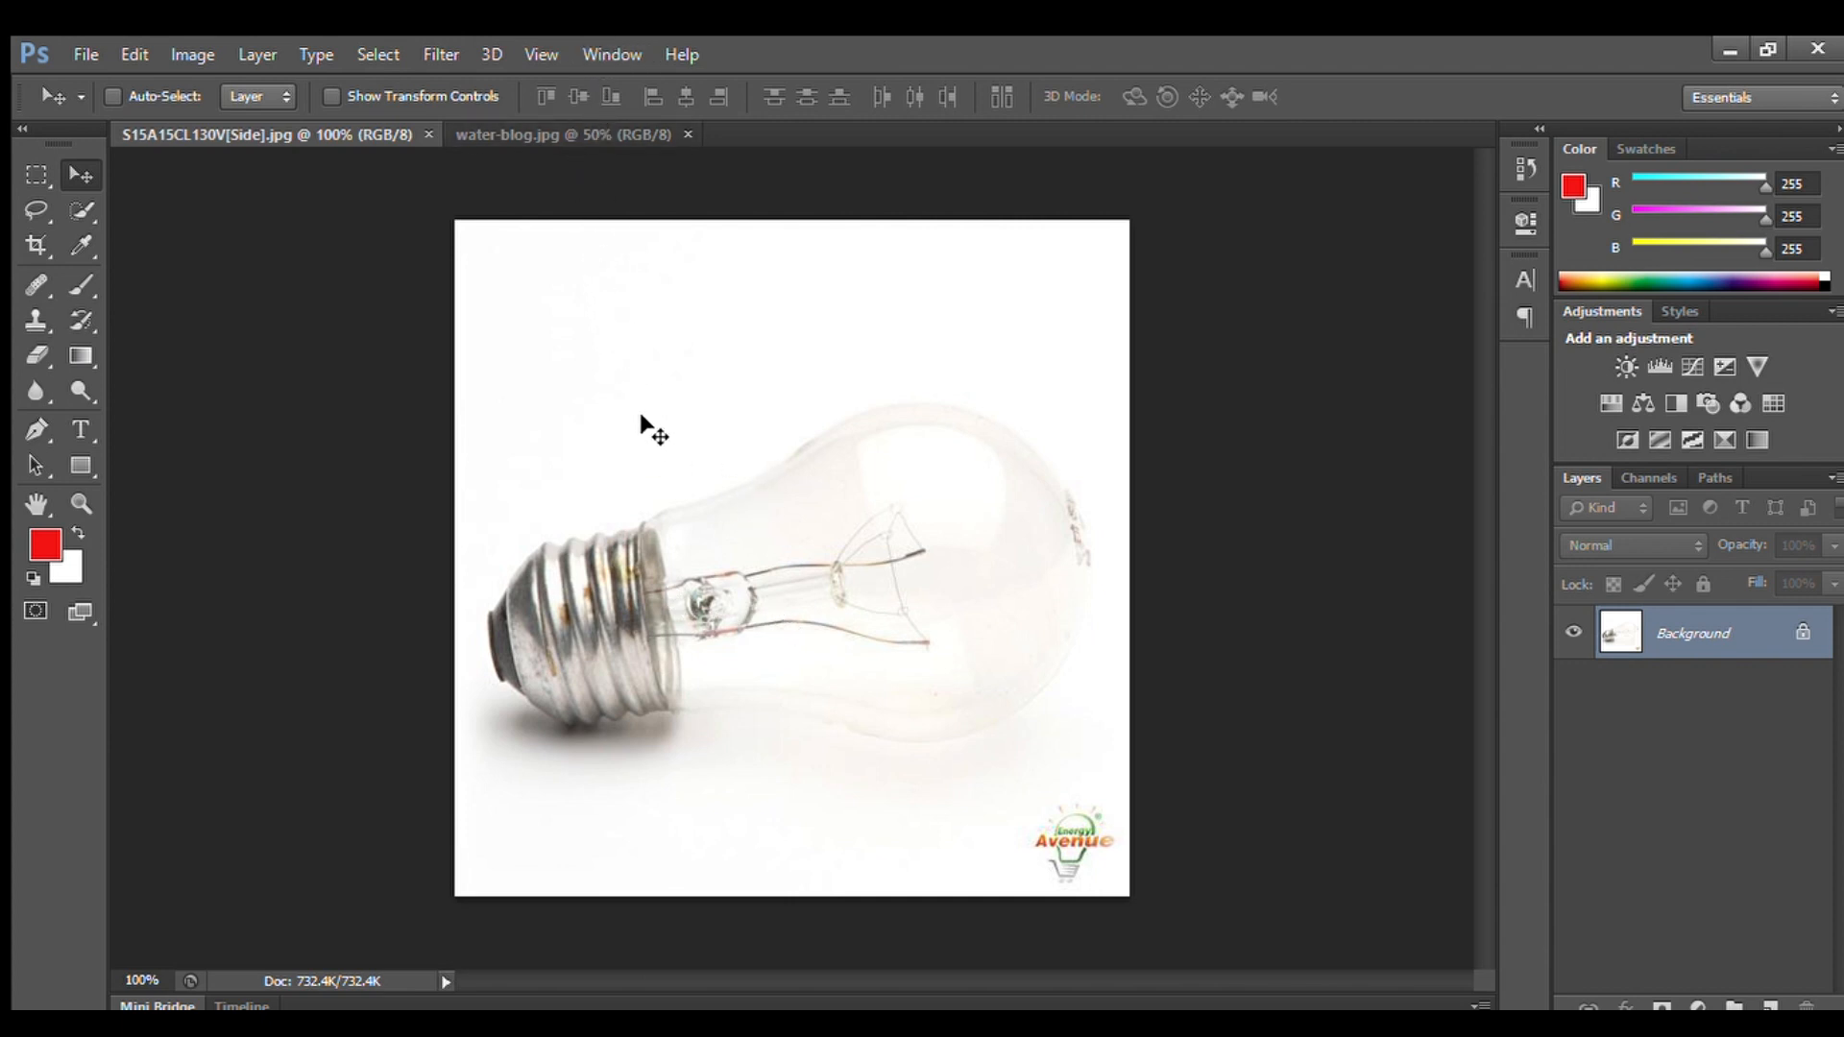
left_click(570, 132)
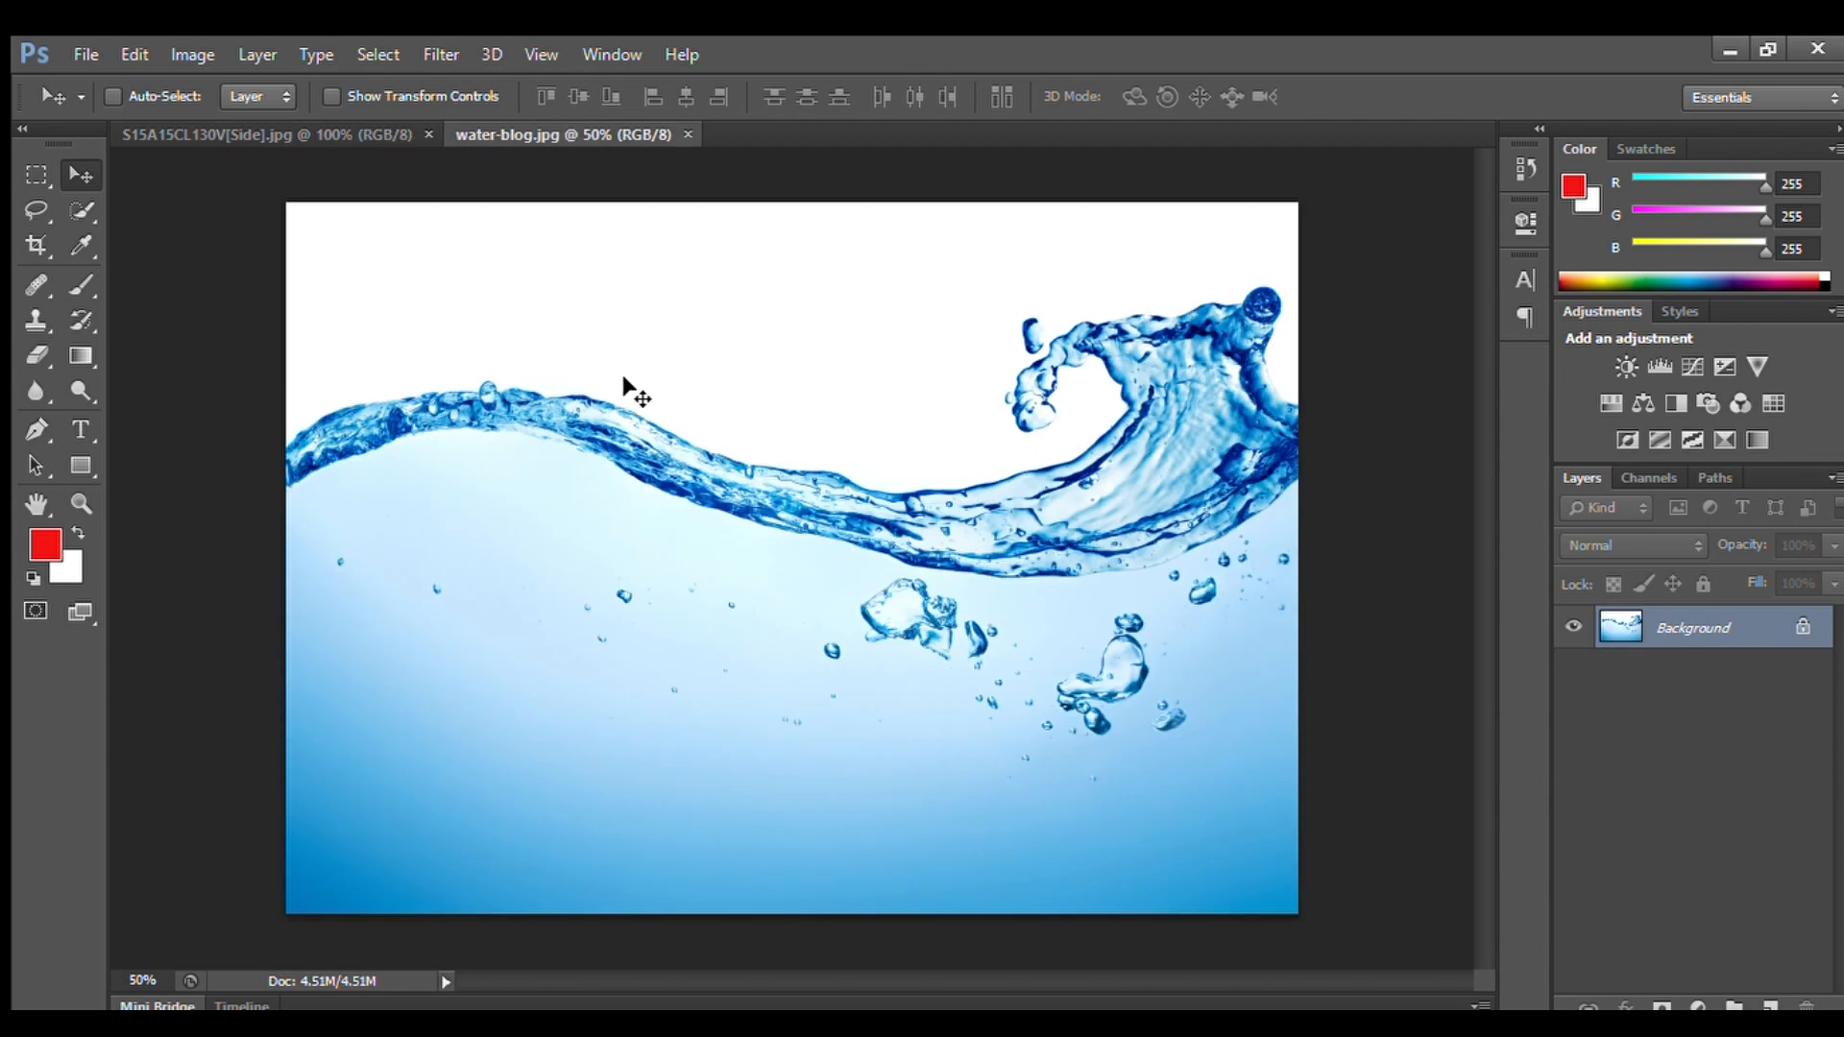
Select the entire water-blog.jpg picture, sky and water, with the Quick Selection tool
left_click(67, 211)
mouse_move(362, 288)
left_mouse_down()
mouse_move(358, 256)
mouse_move(531, 354)
mouse_move(643, 495)
left_mouse_up()
mouse_move(845, 696)
left_mouse_down()
mouse_move(498, 704)
mouse_move(880, 576)
mouse_move(814, 559)
mouse_move(1241, 495)
mouse_move(1032, 550)
mouse_move(1213, 375)
left_mouse_up()
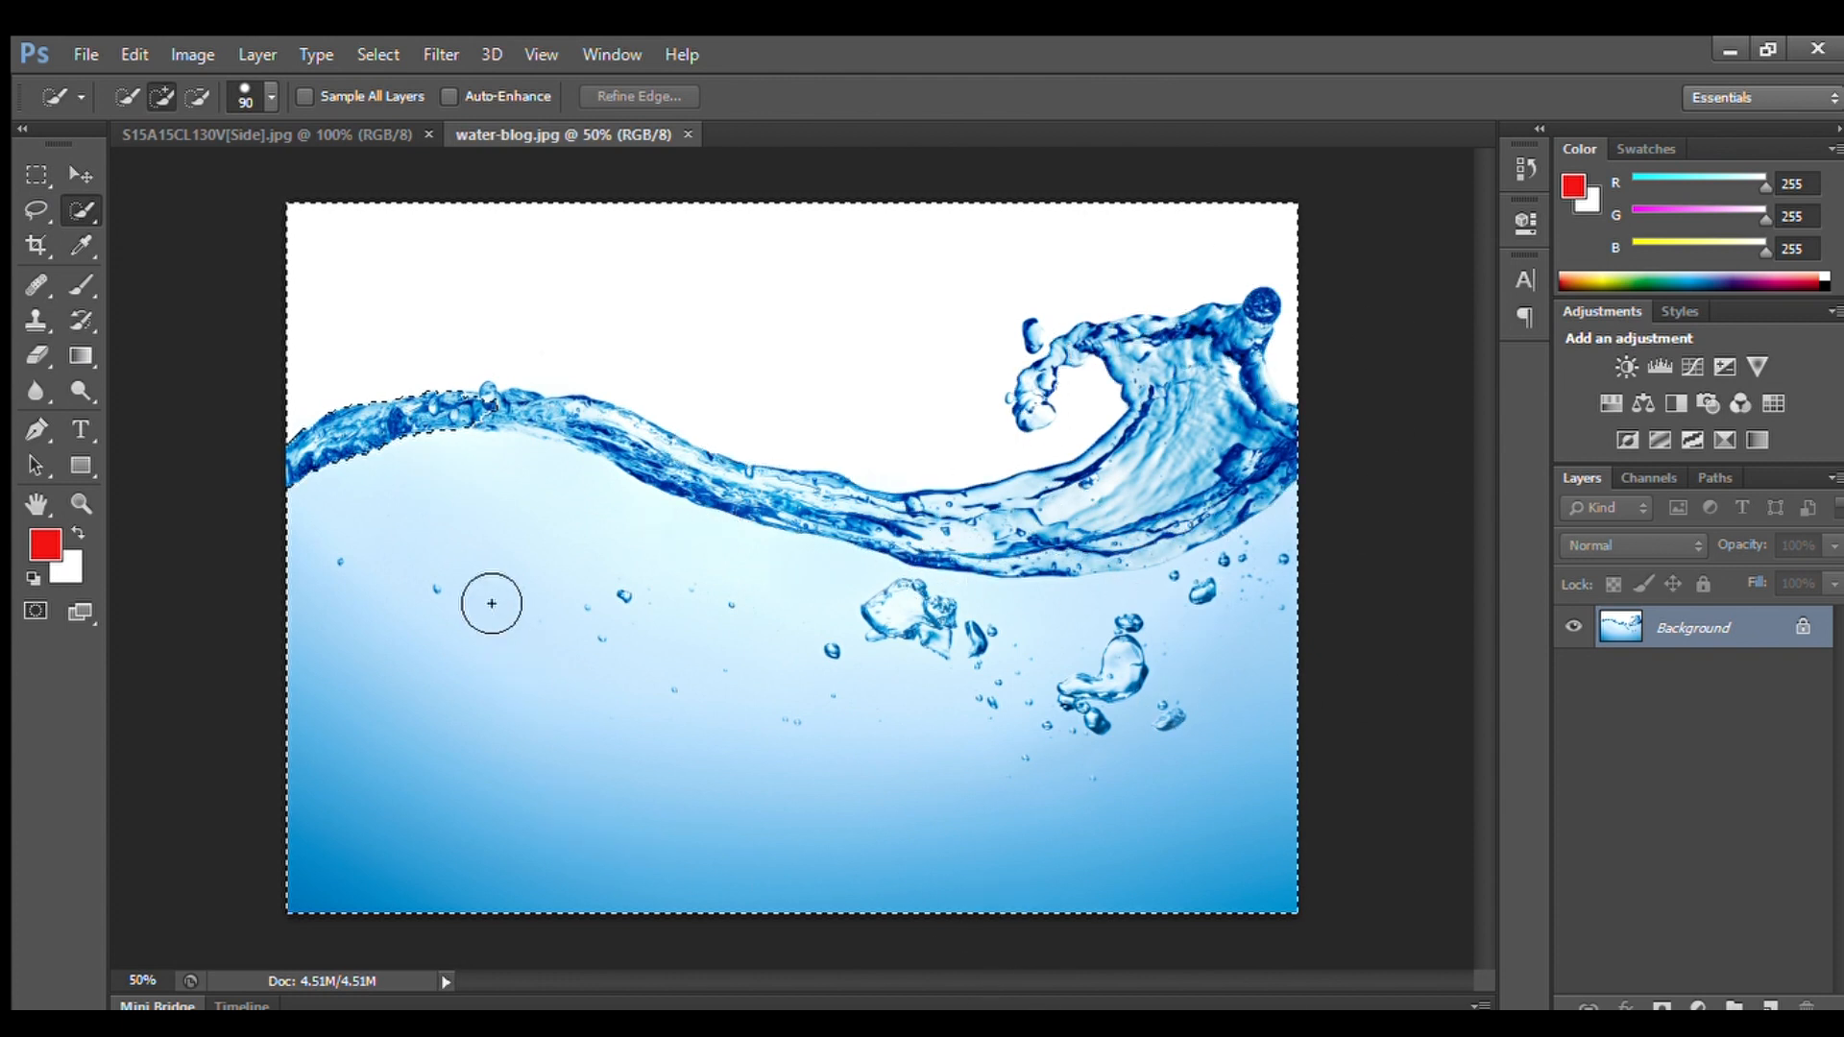
mouse_move(362, 432)
left_mouse_down()
mouse_move(399, 424)
mouse_move(312, 423)
left_mouse_up()
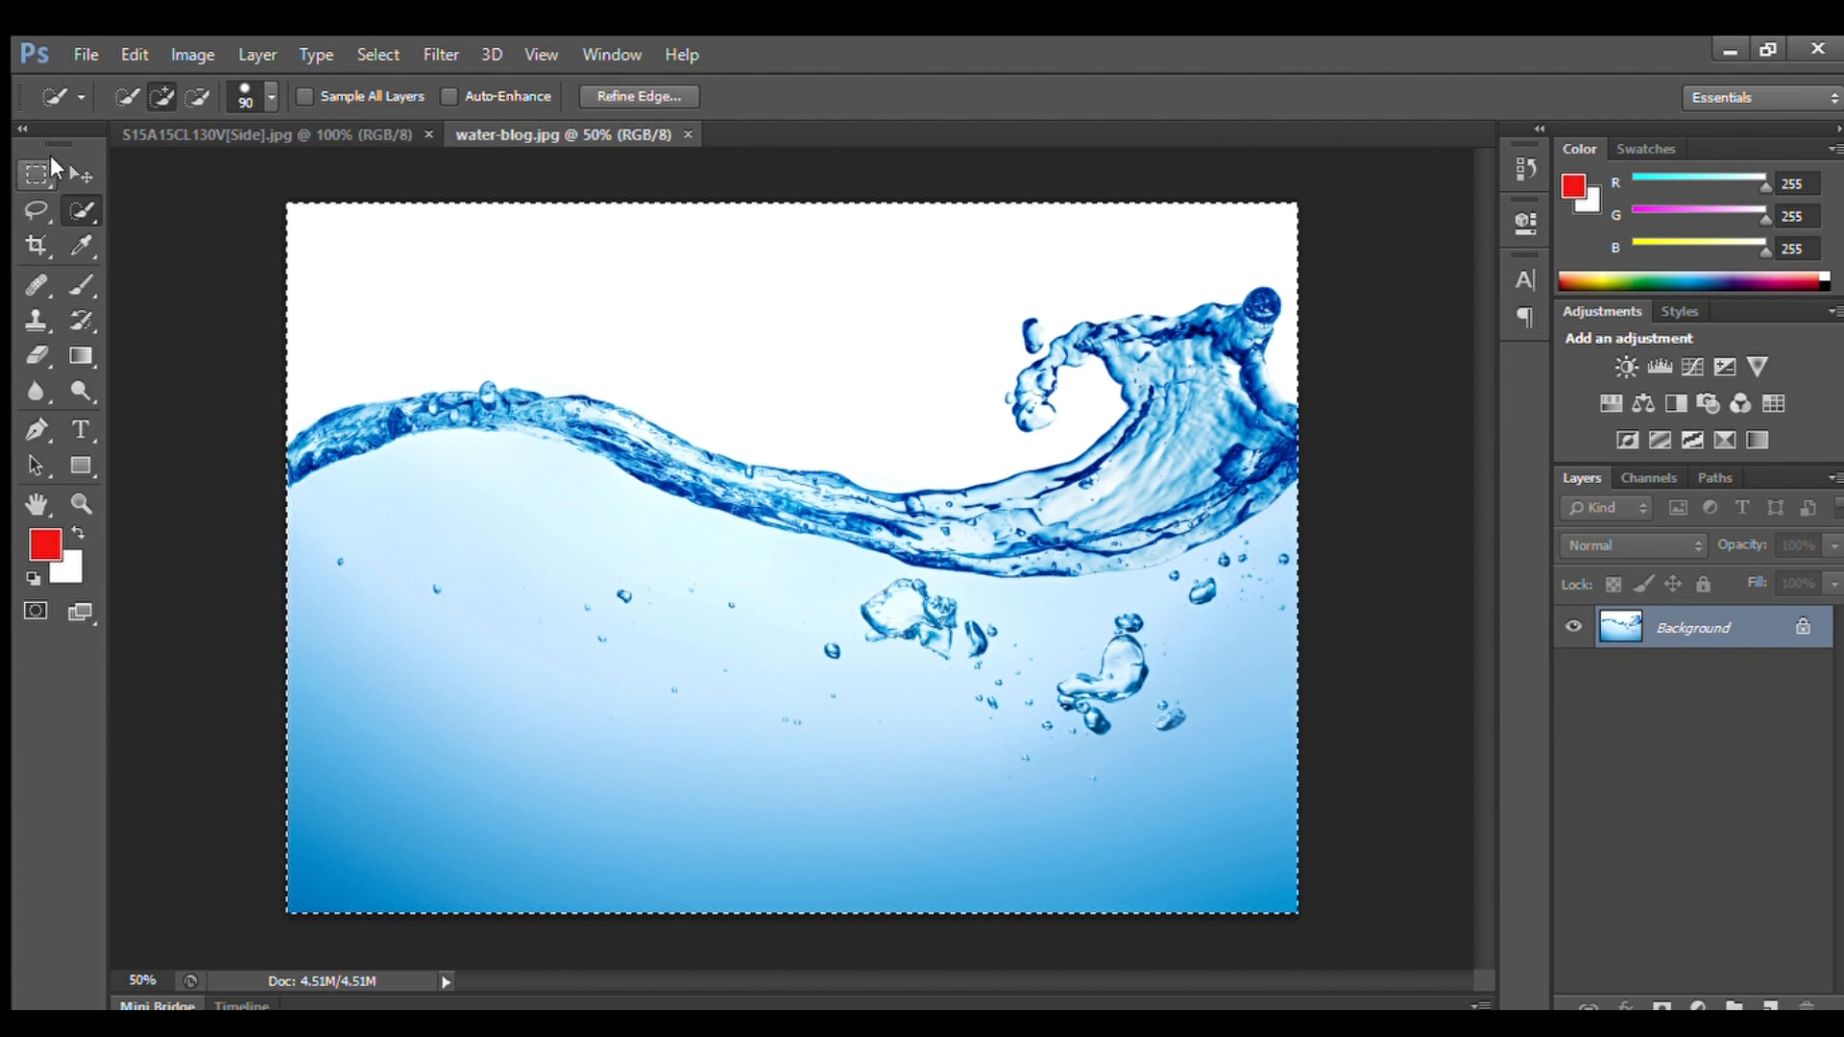
Try copying the selected water picture into the light bulb document, and undo its placement
left_click(80, 174)
mouse_move(461, 302)
left_mouse_down()
mouse_move(384, 189)
mouse_move(308, 135)
mouse_move(516, 474)
left_mouse_up()
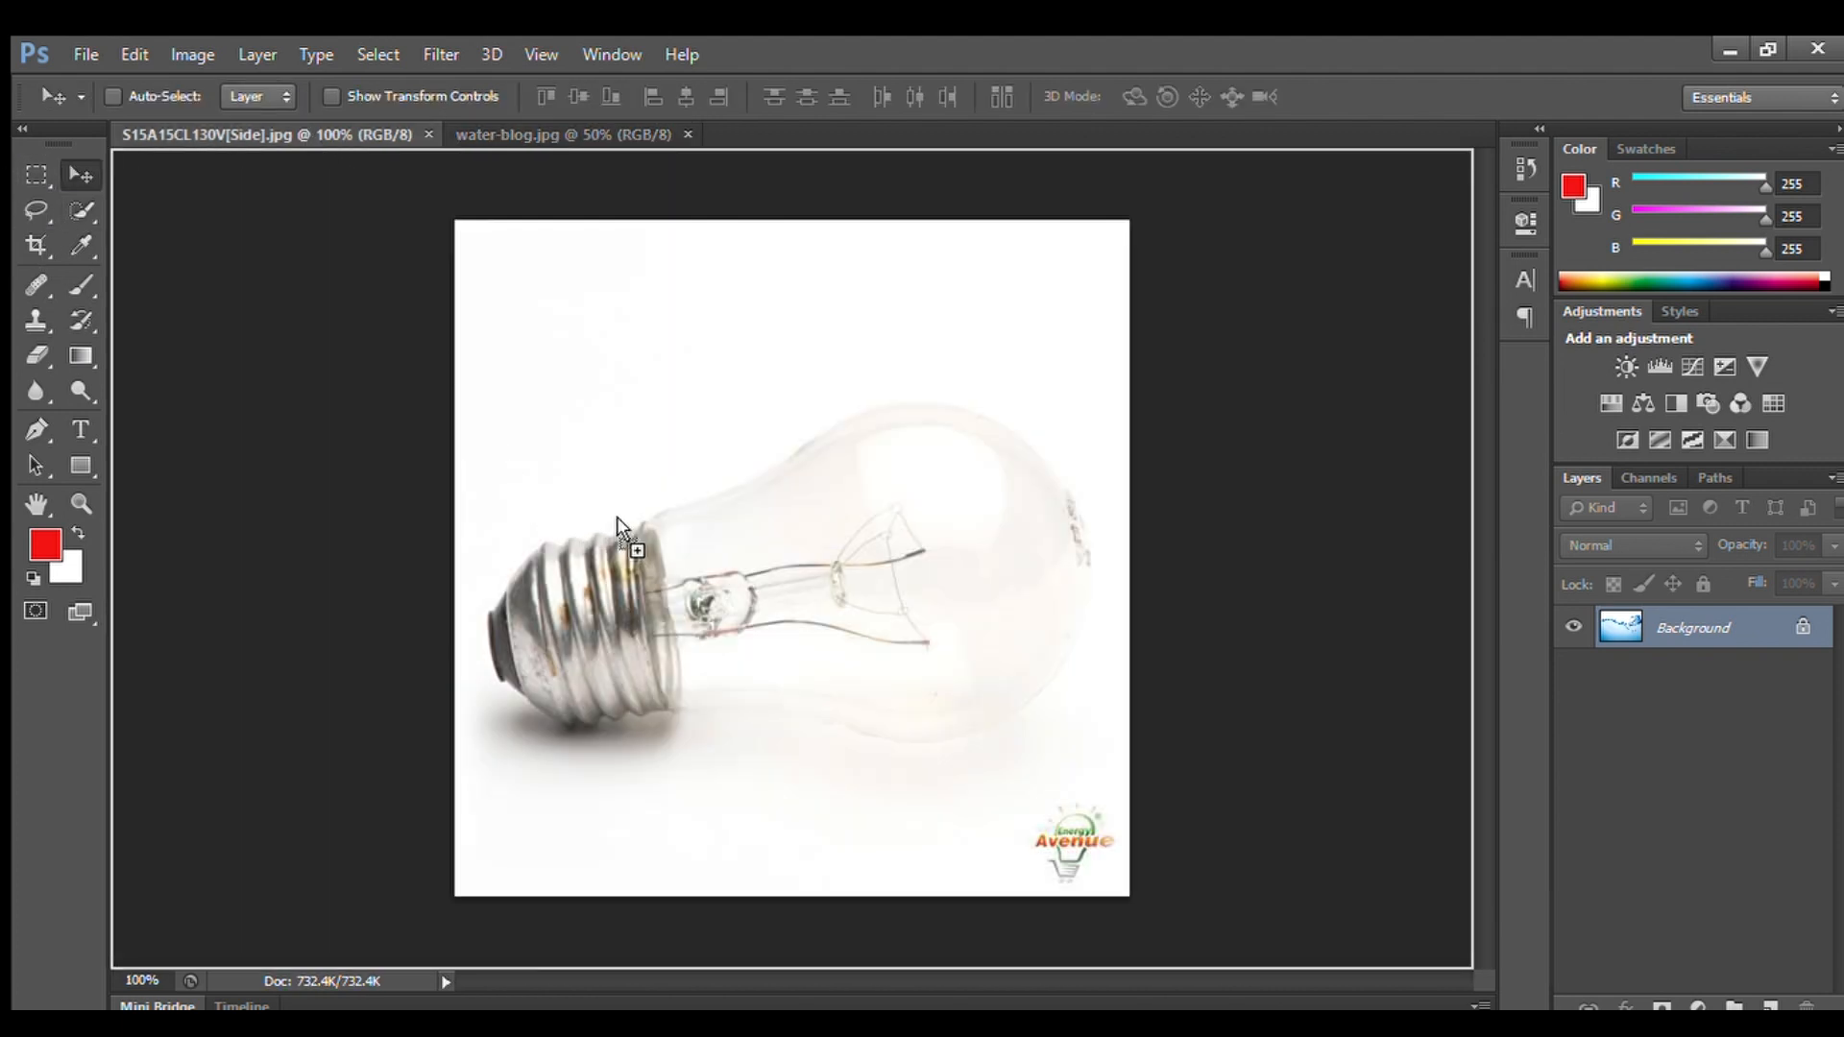
left_click_drag(620, 516, 623, 516)
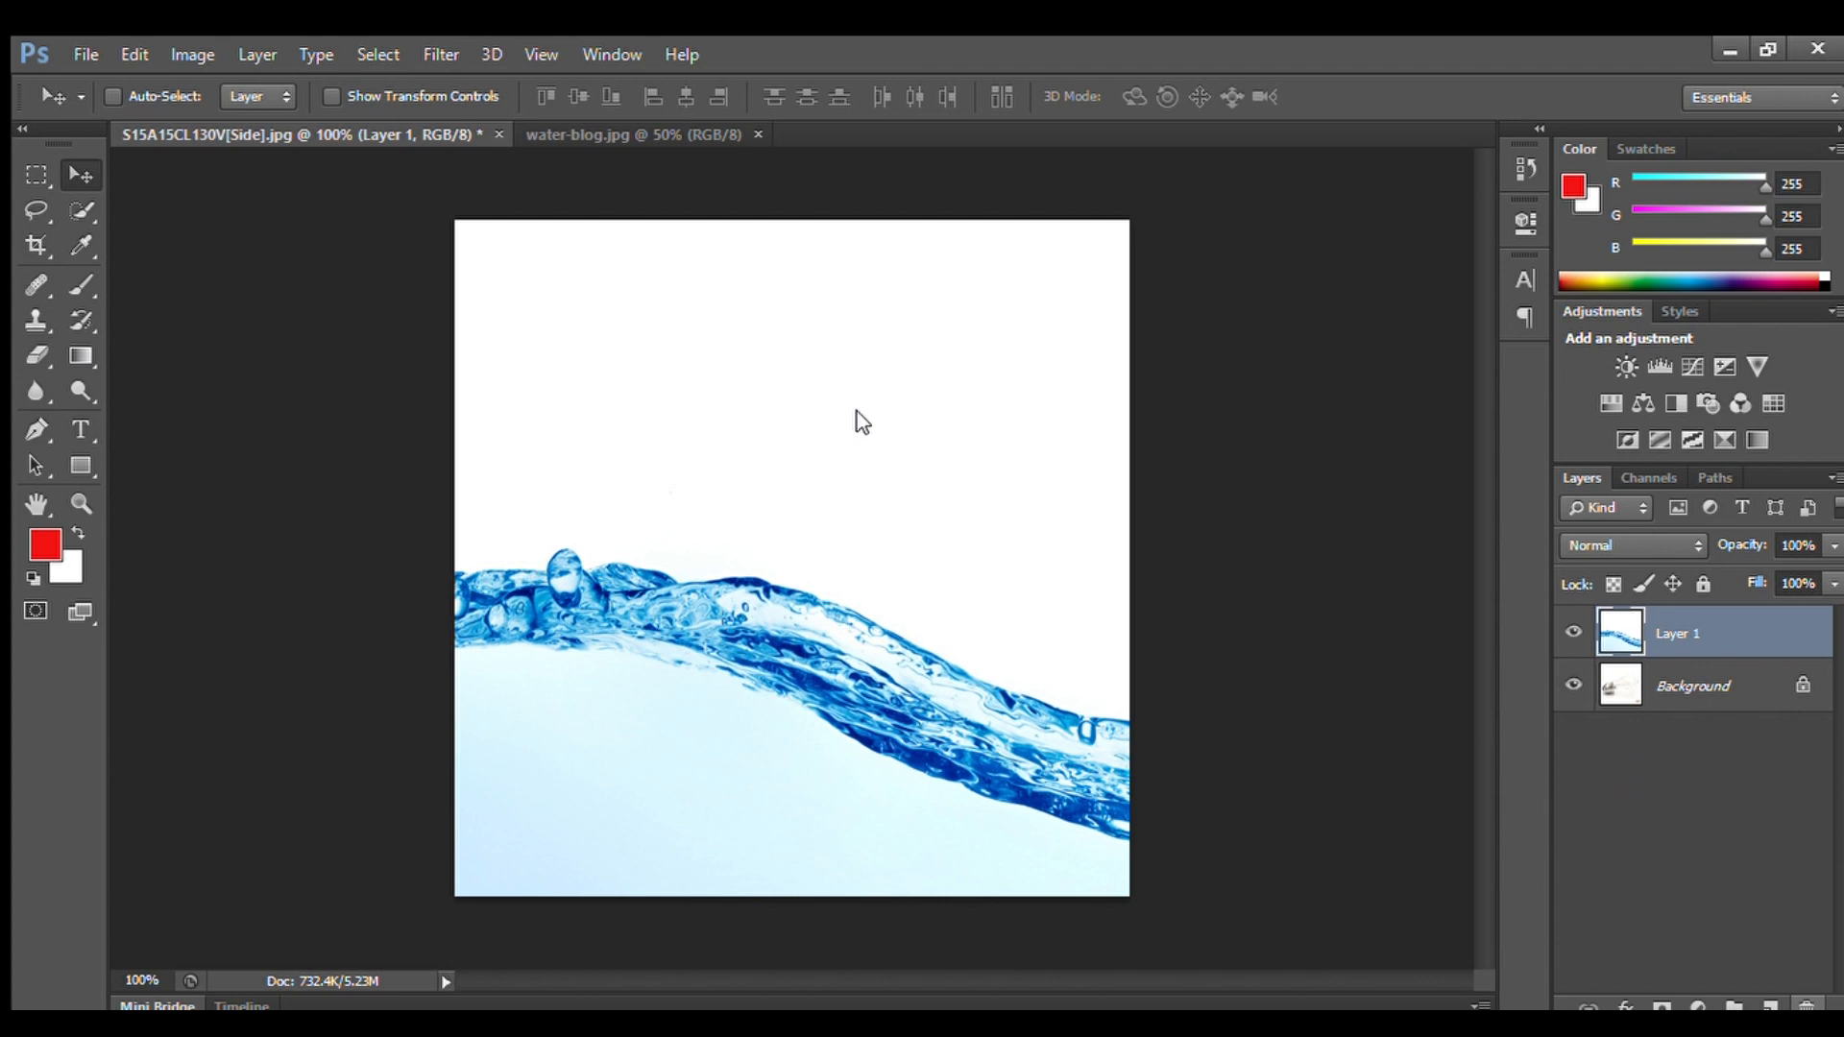
key("ctrl+z")
Reselect the whole water-blog.jpg canvas and subtract the white sky above the wave with the Quick Selection tool
left_click(626, 134)
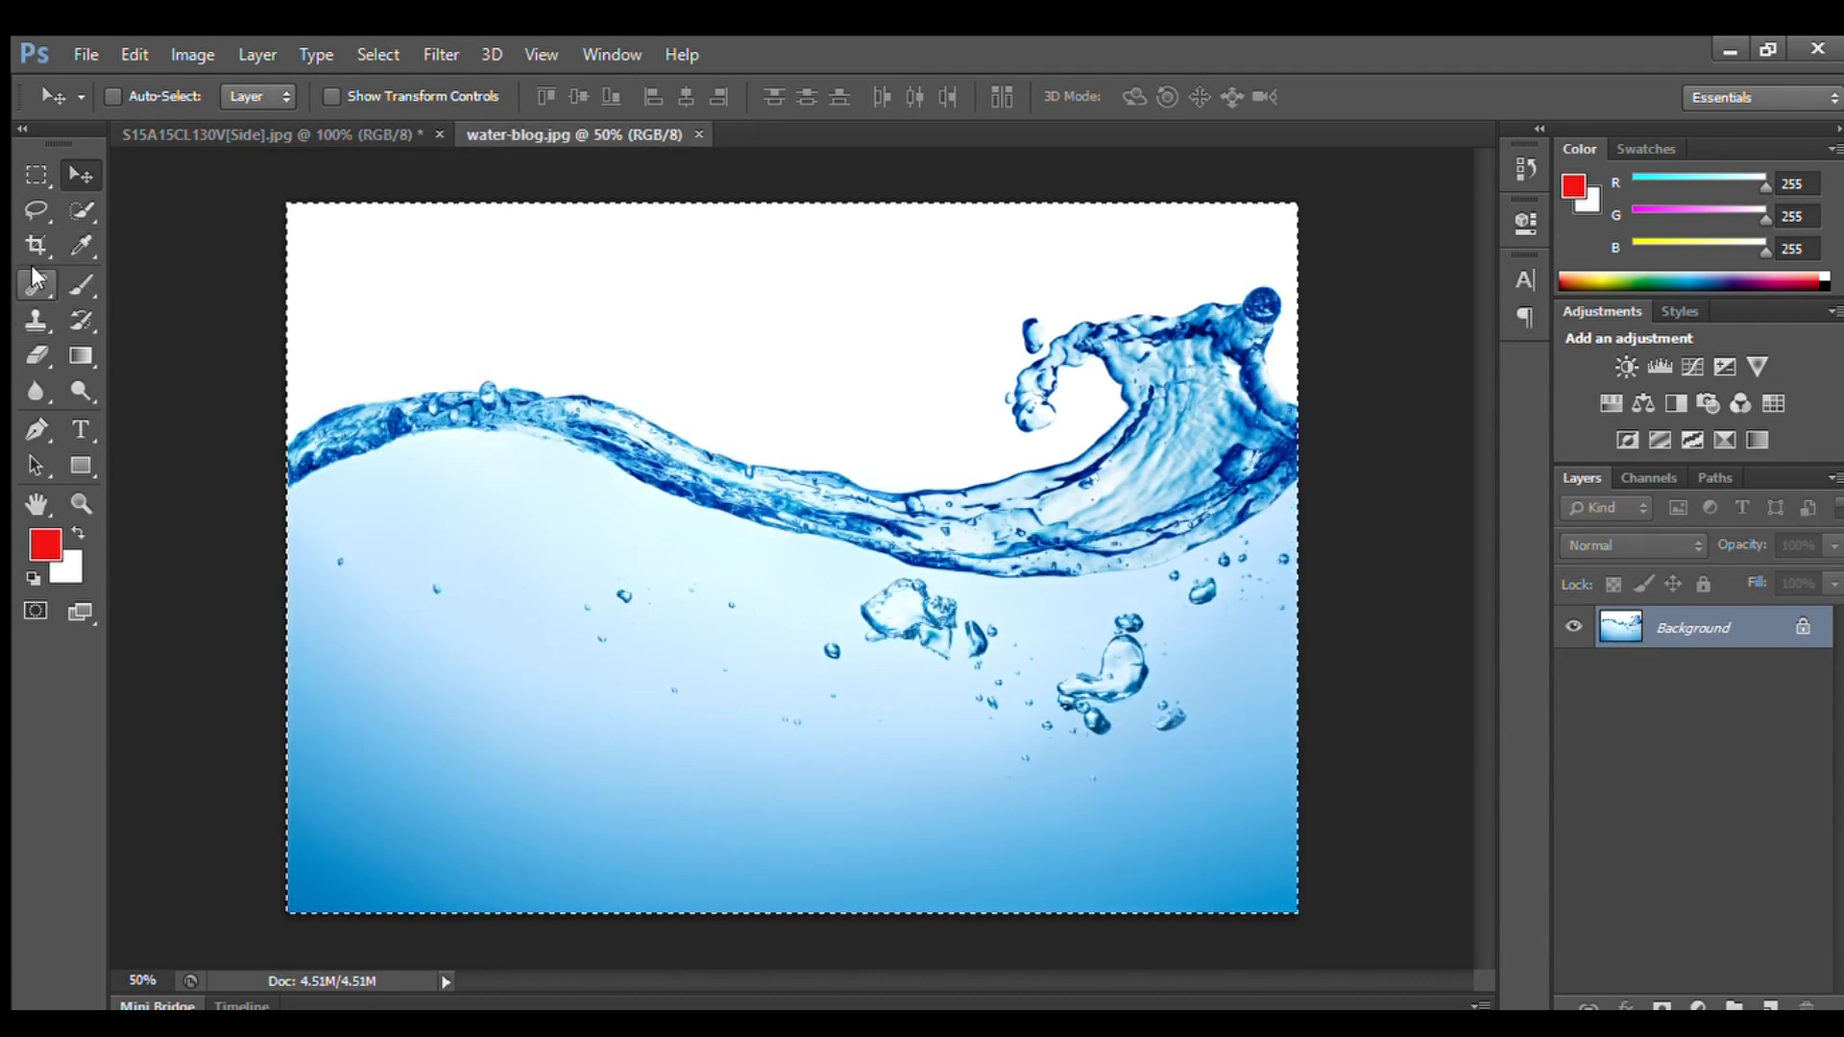
left_click(65, 209)
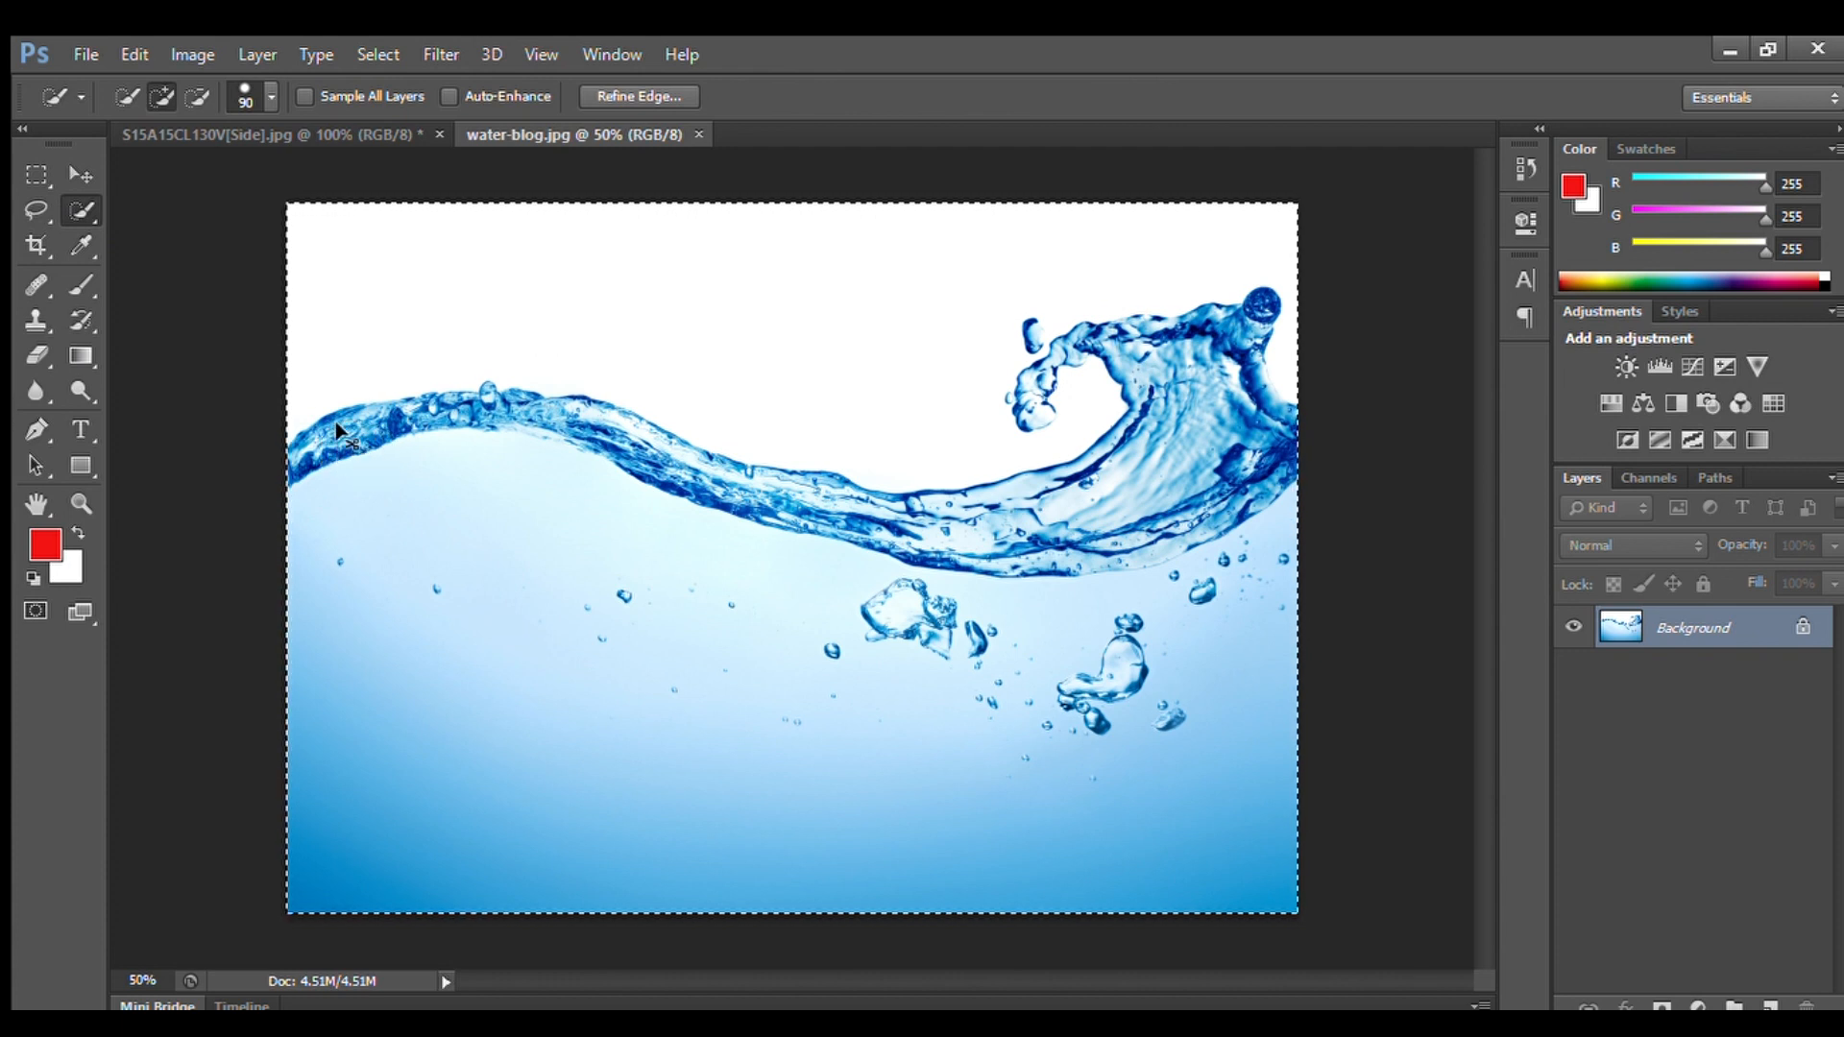
key("ctrl+d")
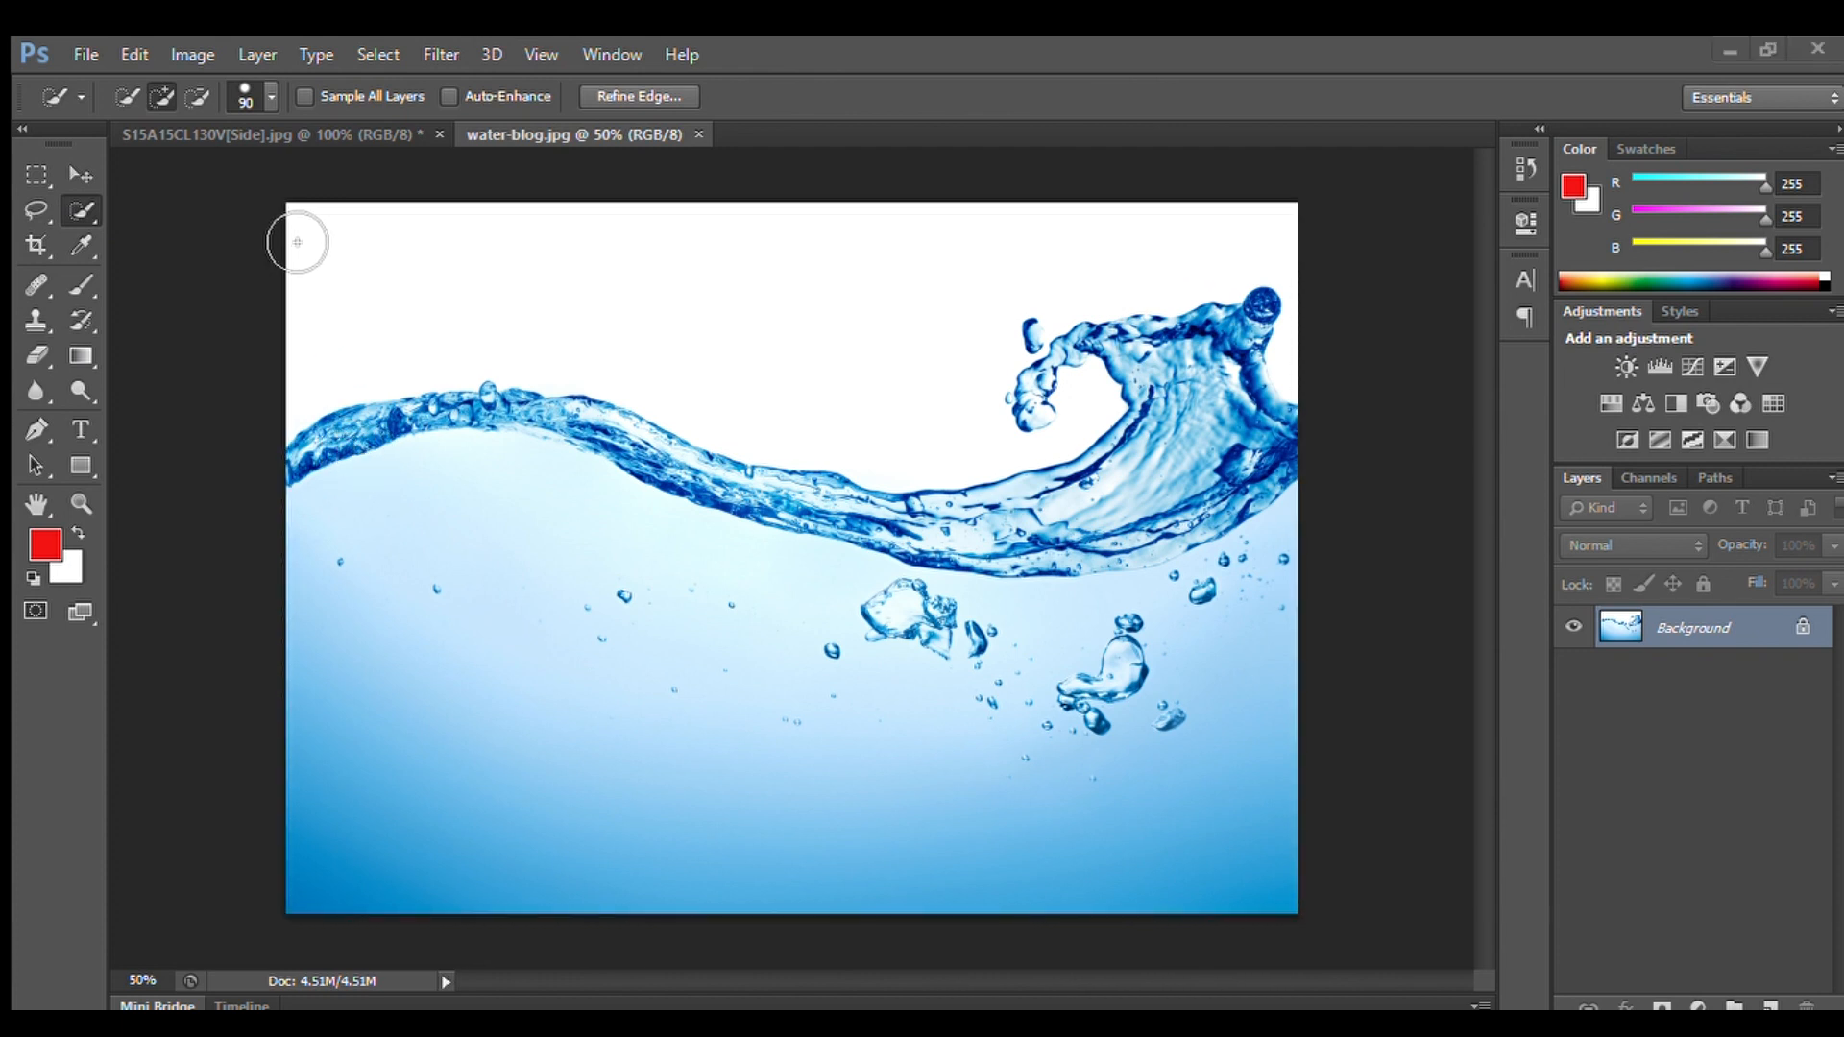
key("ctrl+a")
mouse_move(292, 243)
left_mouse_down()
mouse_move(506, 275)
mouse_move(403, 234)
mouse_move(523, 240)
mouse_move(819, 335)
mouse_move(802, 378)
mouse_move(975, 453)
mouse_move(951, 292)
mouse_move(1277, 223)
mouse_move(1284, 266)
mouse_move(1181, 256)
mouse_move(1144, 275)
mouse_move(1191, 291)
left_mouse_up()
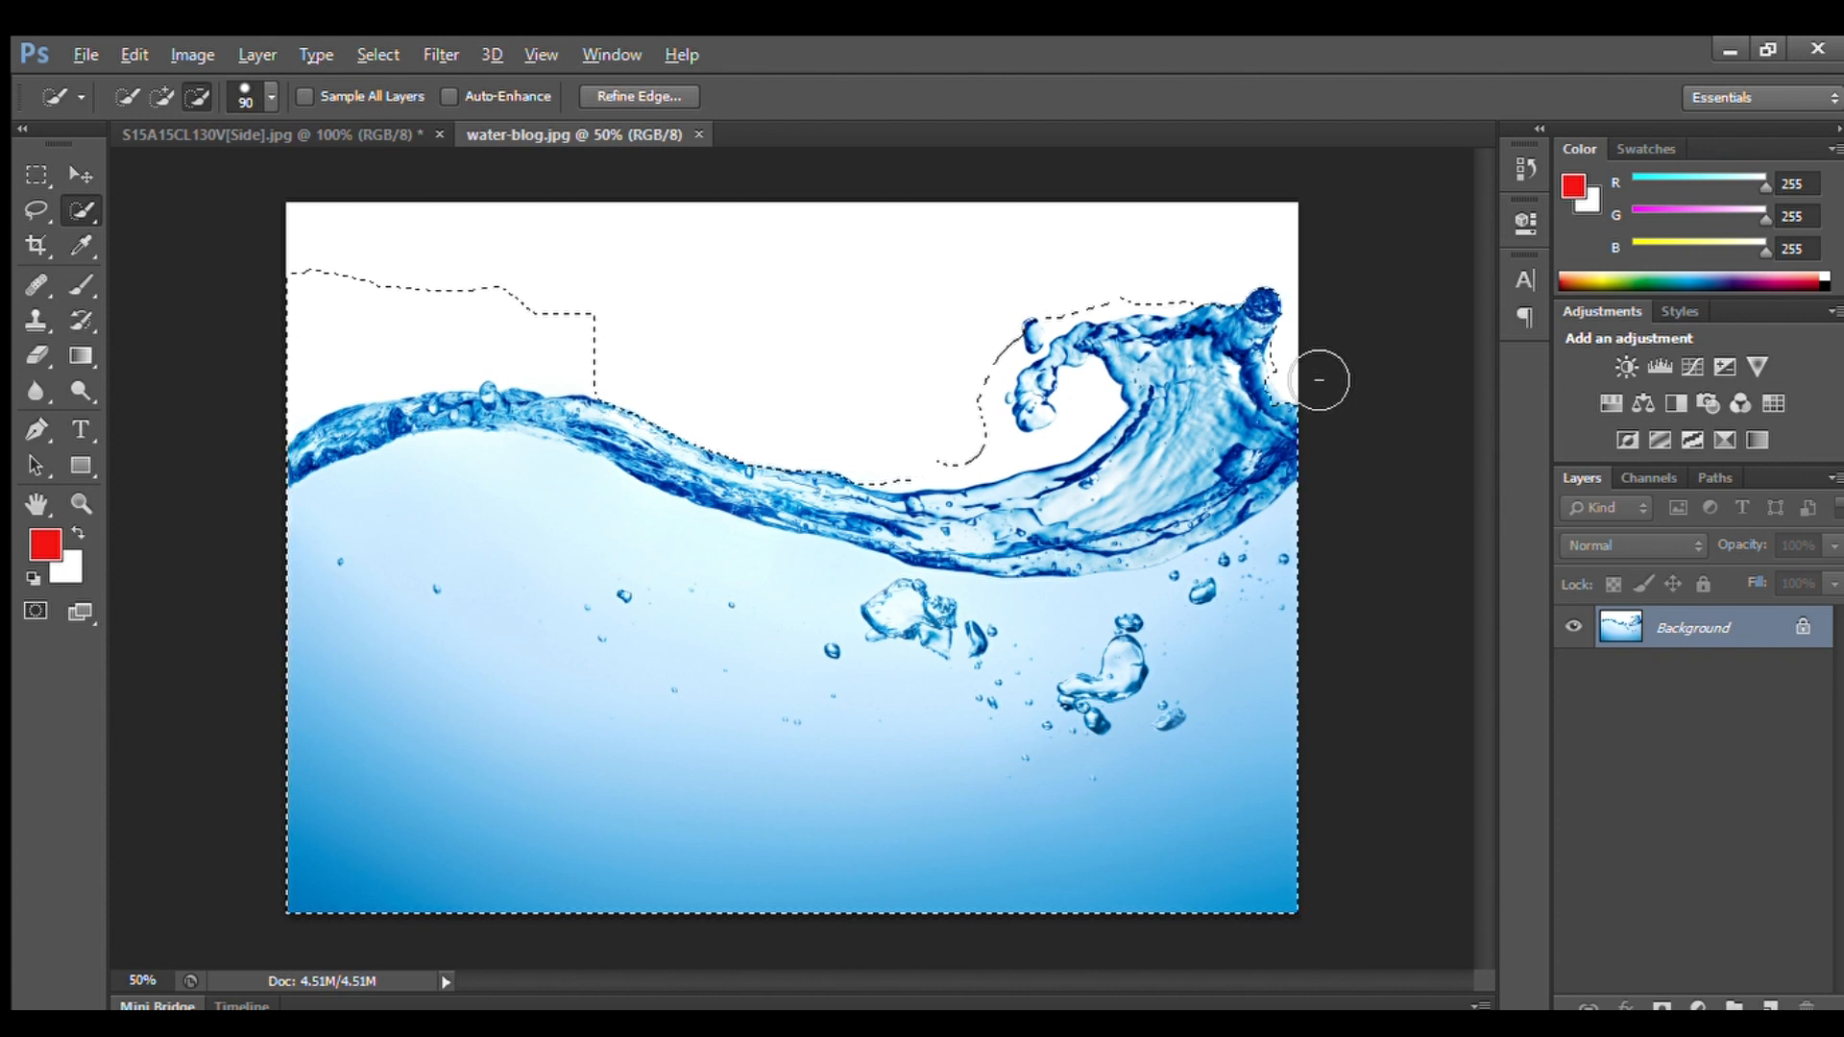
Subtract the leftover white around the outside of the wave's crest and in the trough beside it from the selection
key("alt")
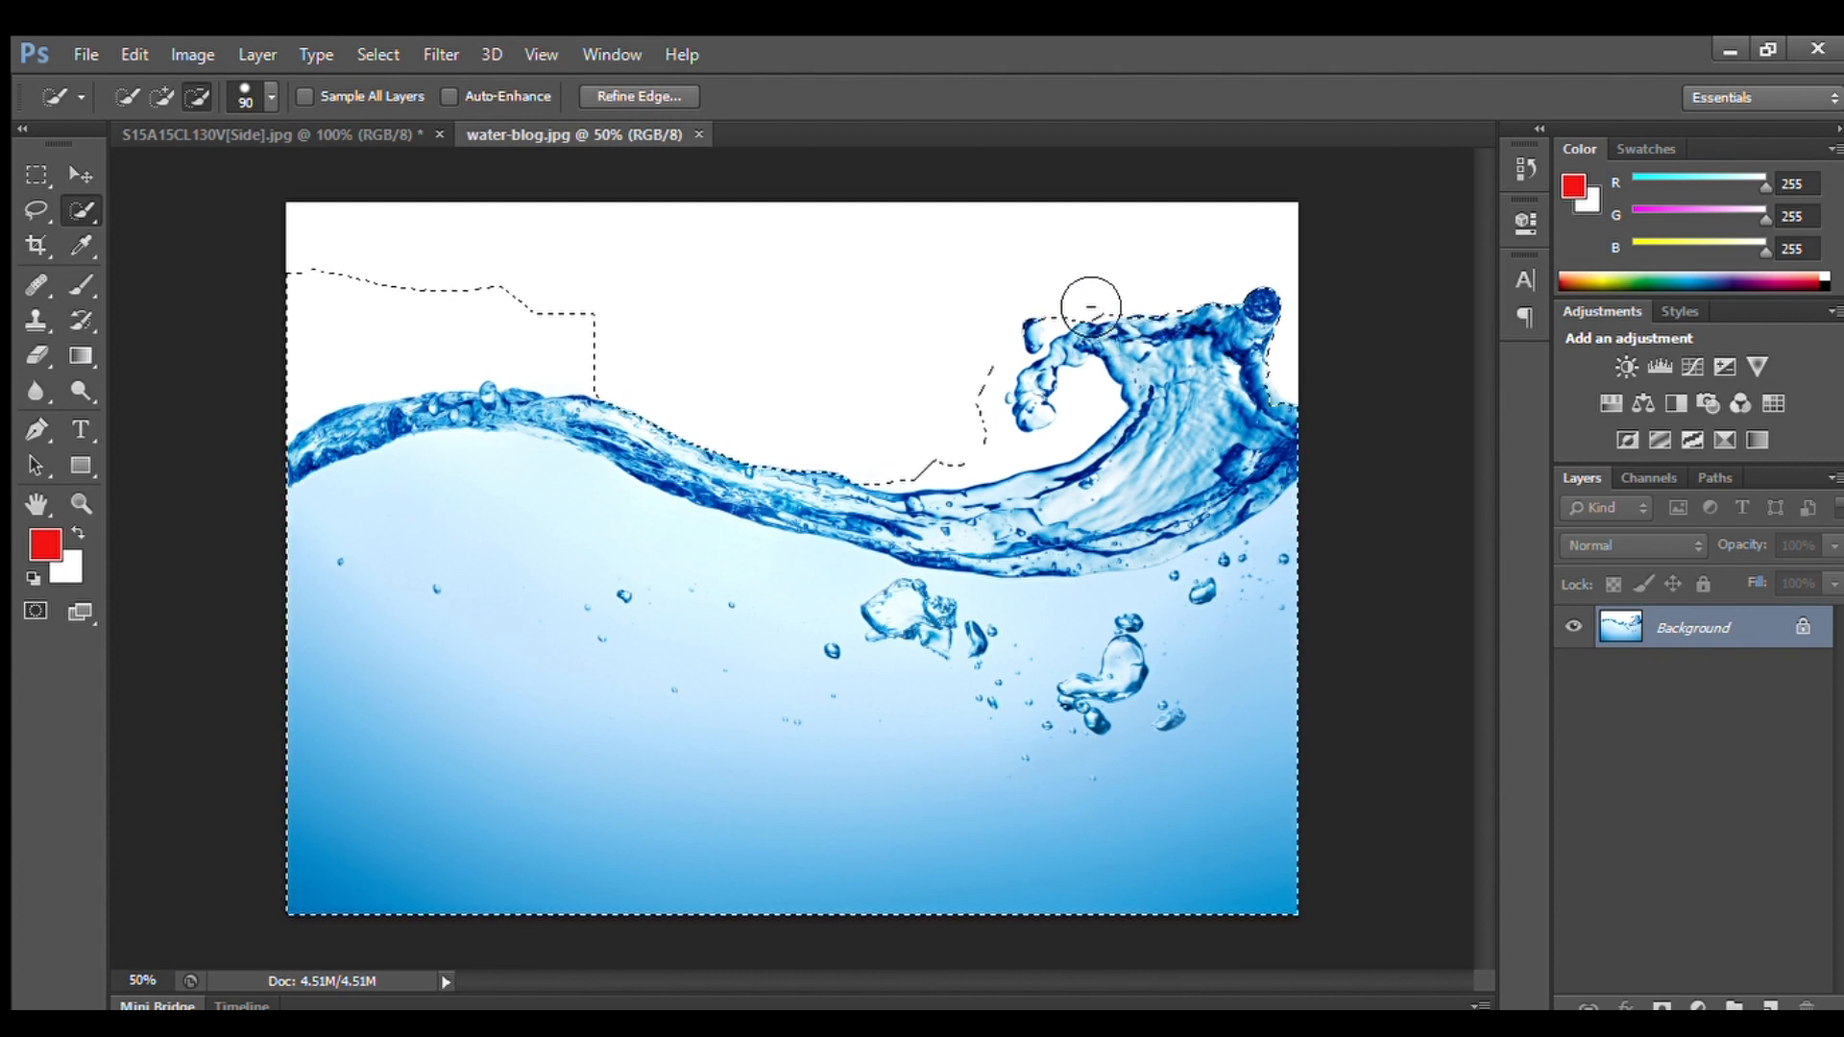
mouse_move(1087, 335)
left_mouse_down()
mouse_move(1095, 424)
mouse_move(1074, 449)
mouse_move(993, 449)
mouse_move(999, 374)
left_mouse_up()
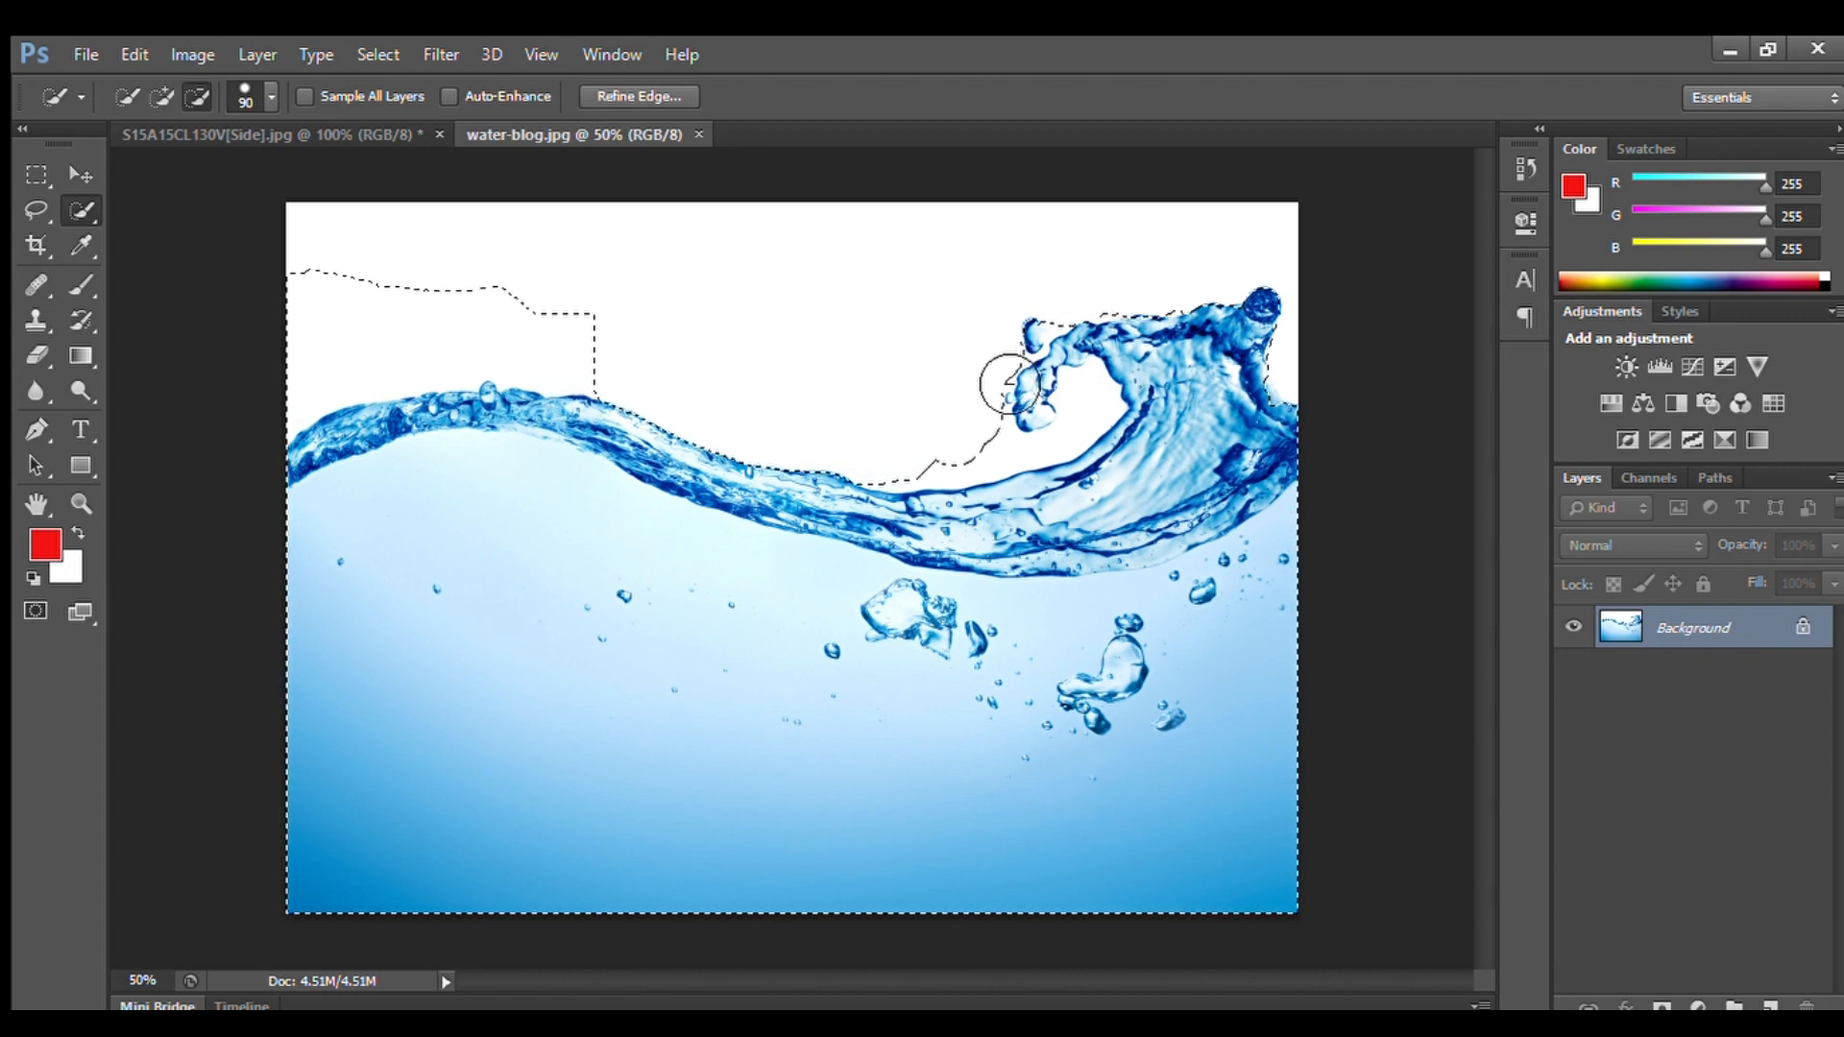
scroll(1010, 385, "up", 6)
mouse_move(979, 503)
left_mouse_down()
mouse_move(869, 532)
mouse_move(896, 521)
mouse_move(854, 416)
mouse_move(892, 478)
left_mouse_up()
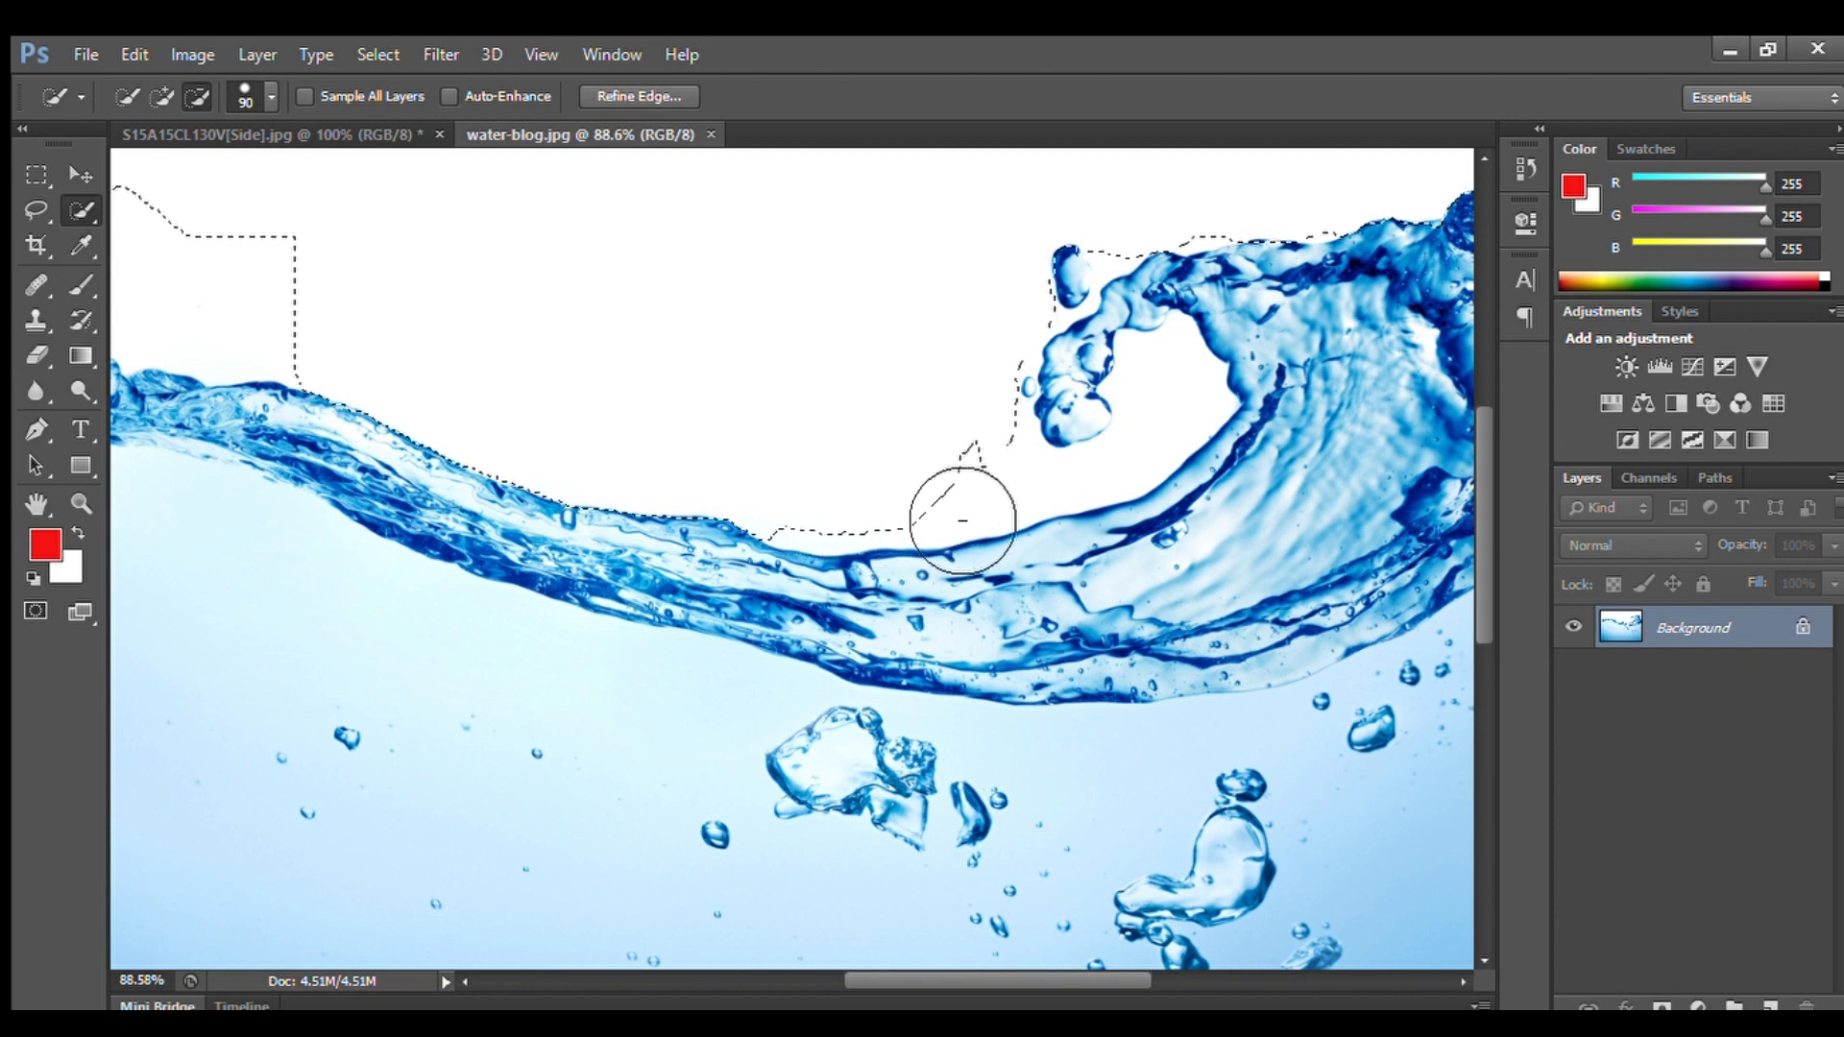
left_click_drag(1021, 512, 1019, 507)
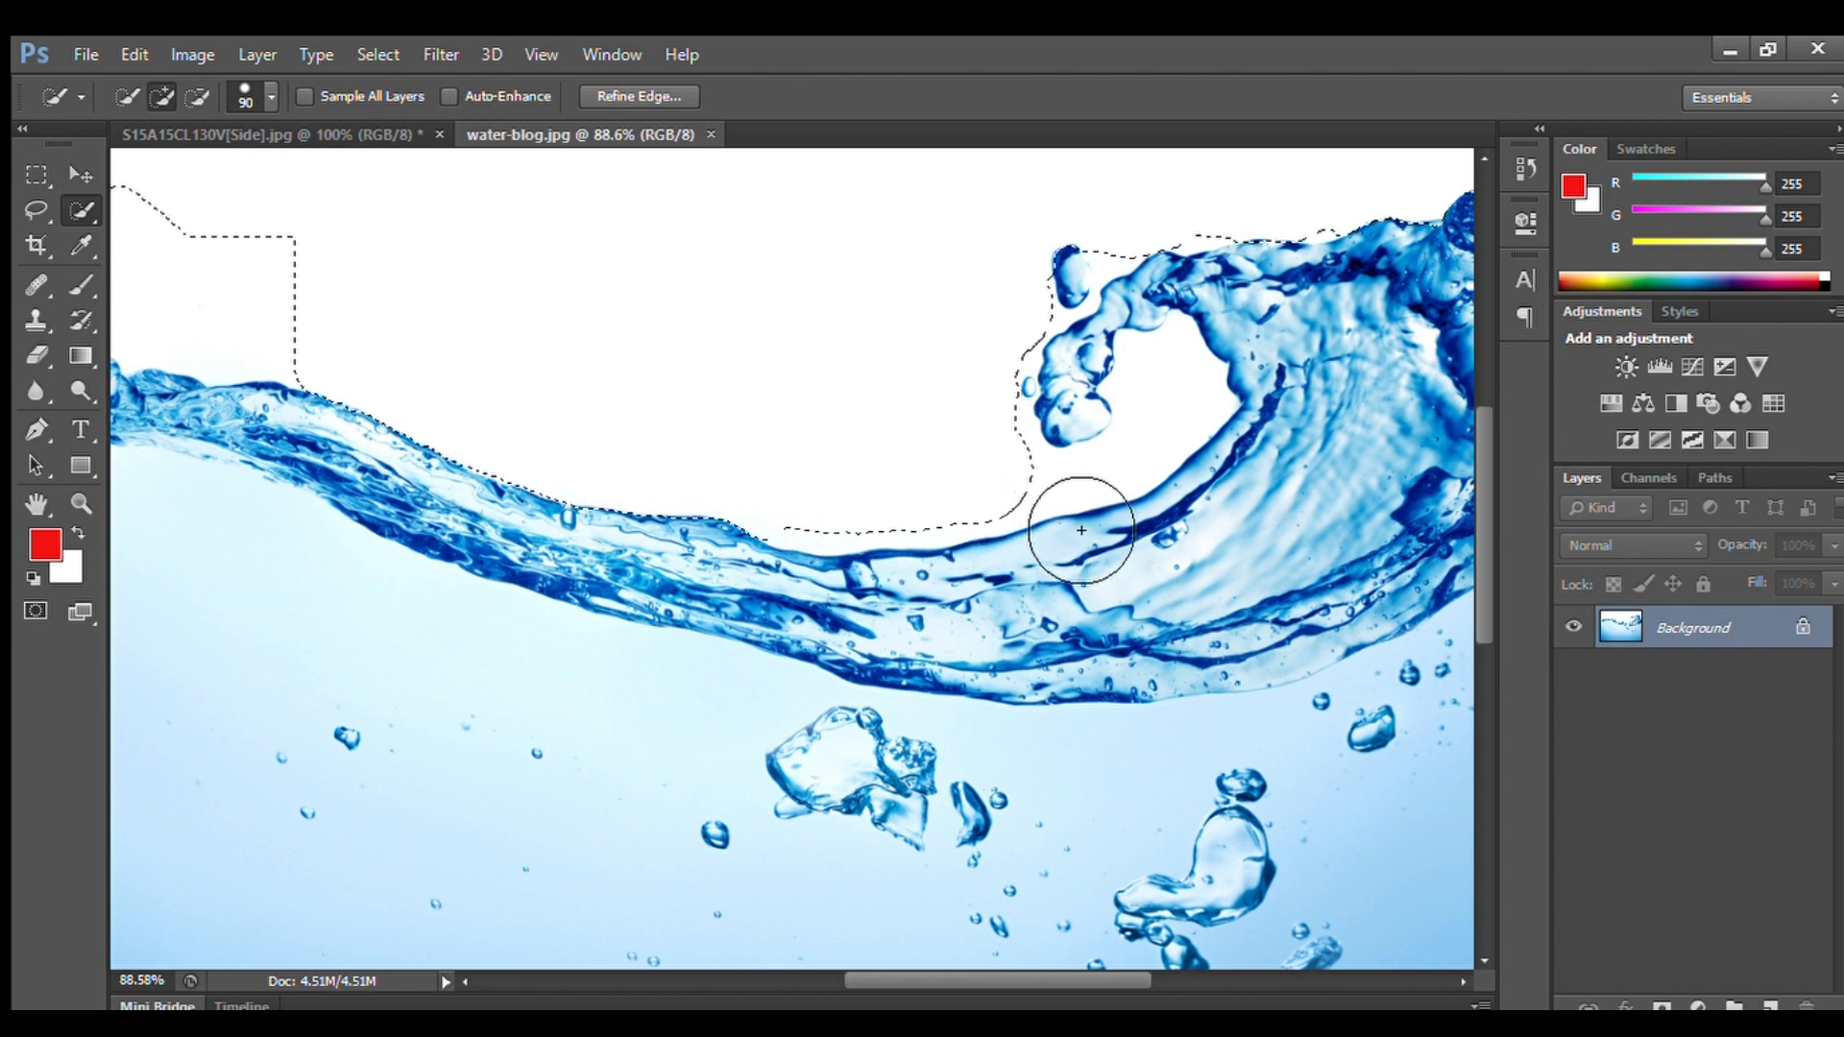
Reduce the Quick Selection brush to size 50 and subtract the white area inside the curl of the wave
key("bracketleft")
key("bracketleft")
key("bracketleft")
key("bracketleft")
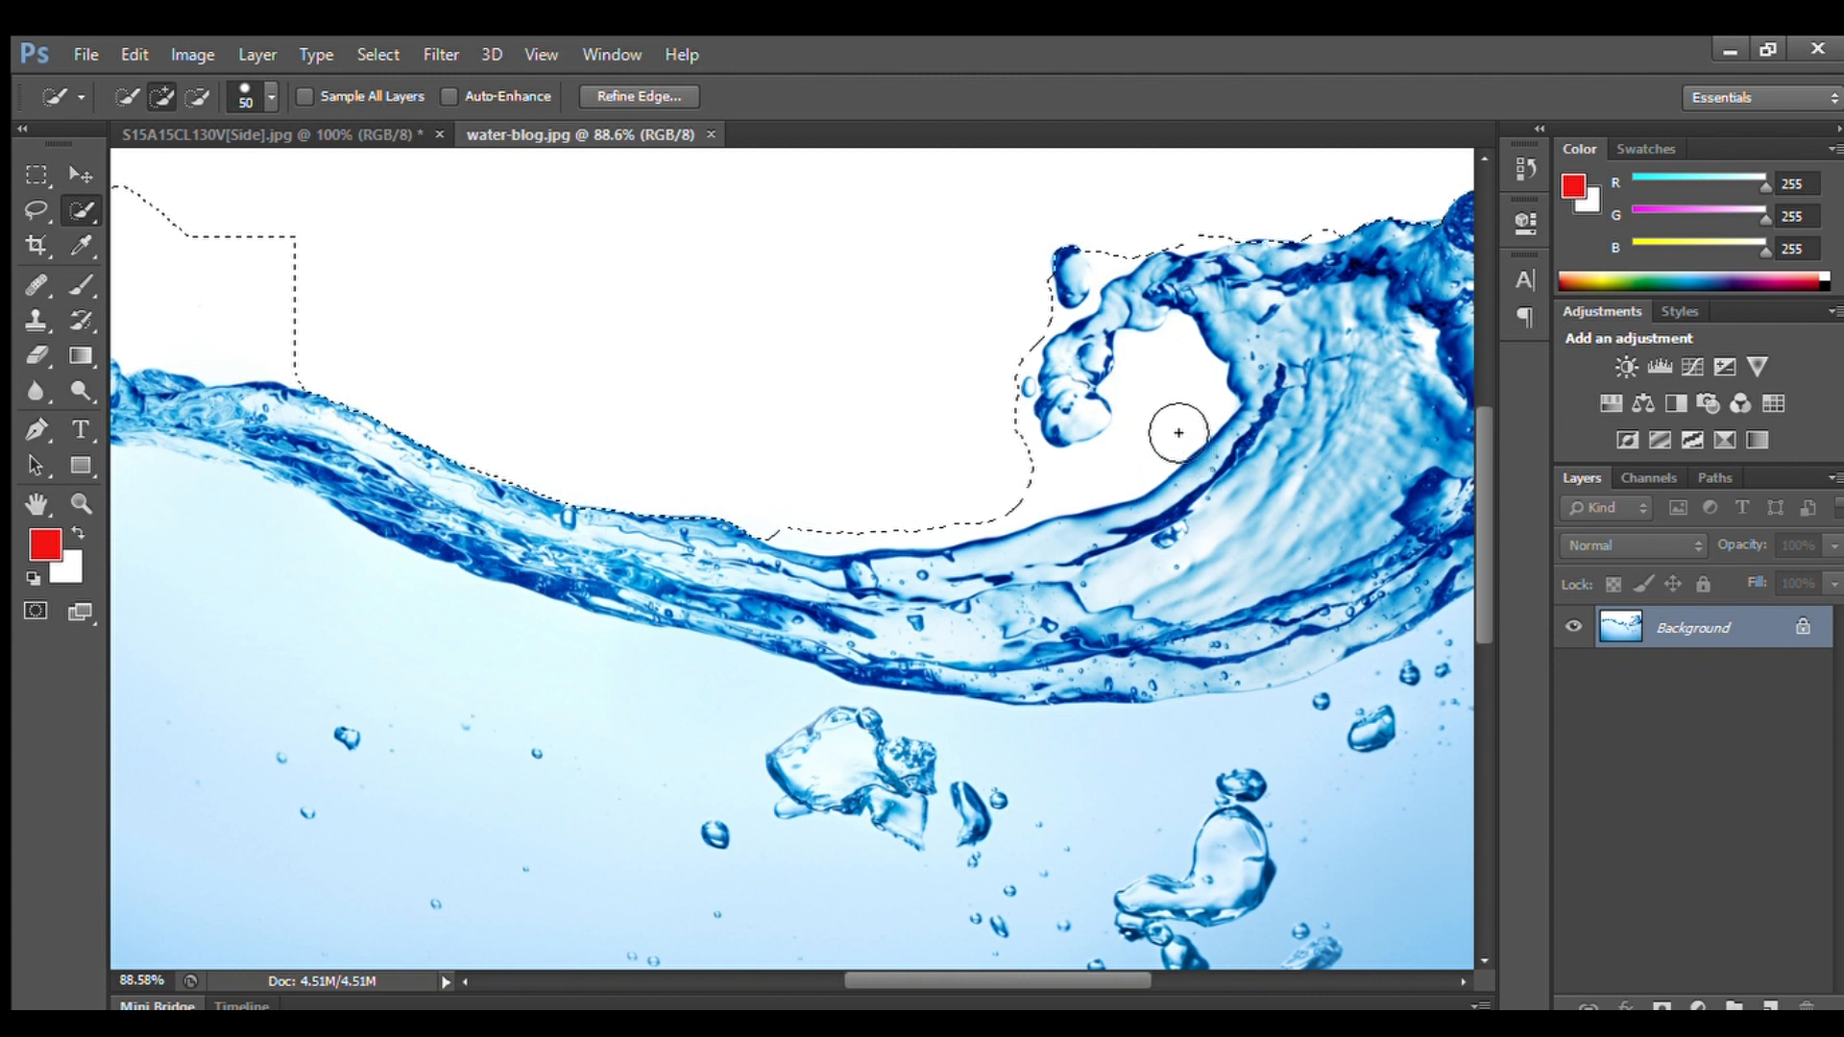
key("alt")
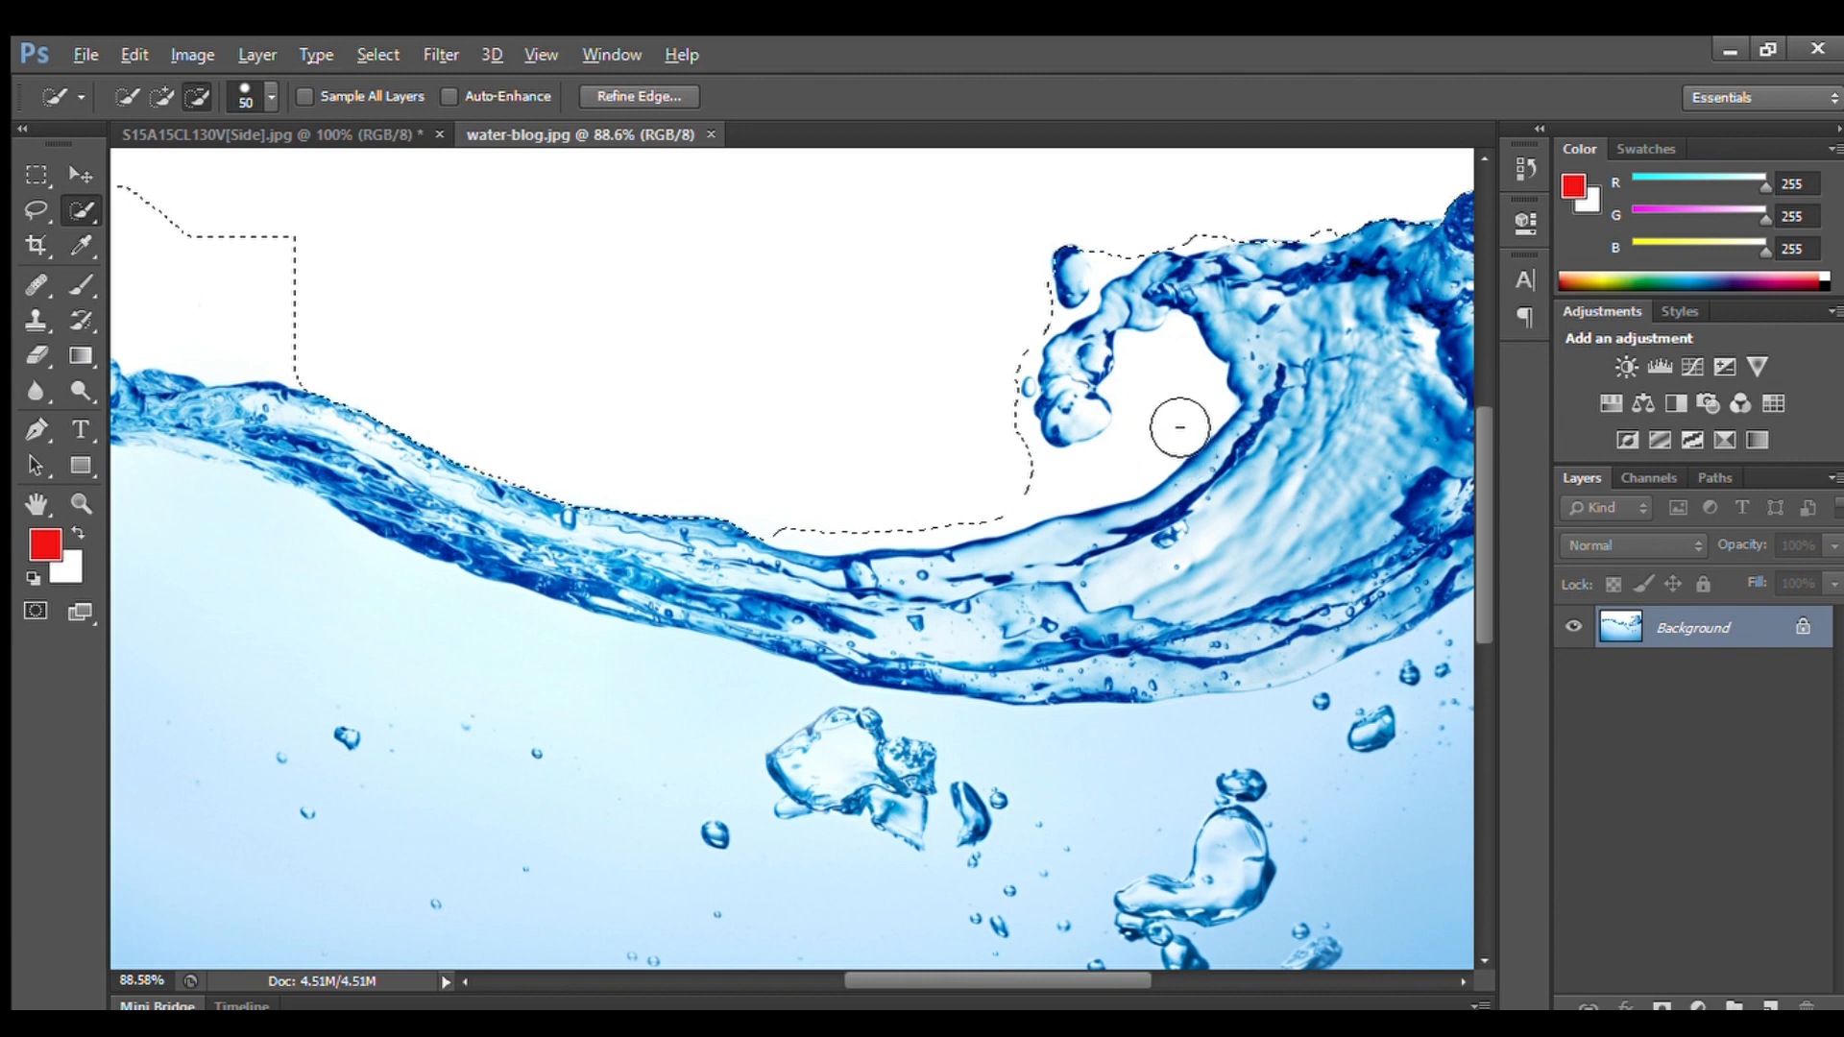
mouse_move(1167, 441)
left_mouse_down()
mouse_move(1185, 394)
mouse_move(1168, 383)
left_mouse_up()
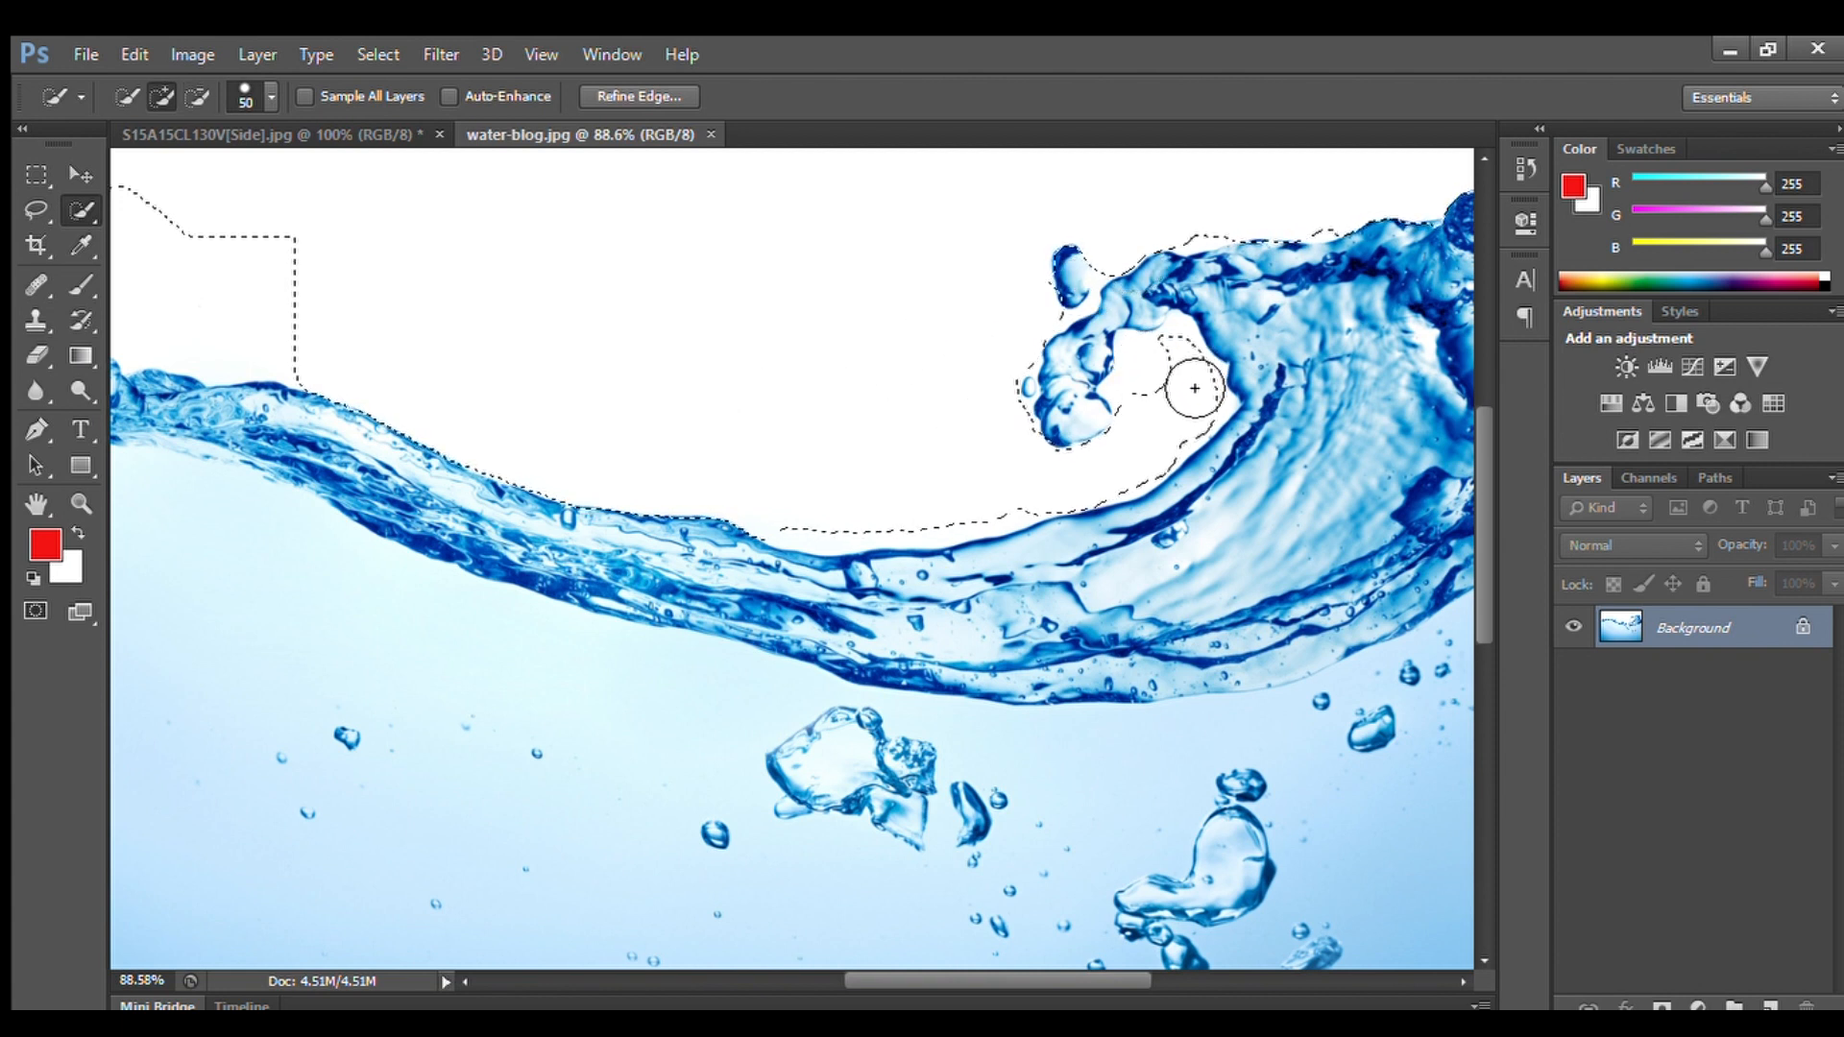
key("alt")
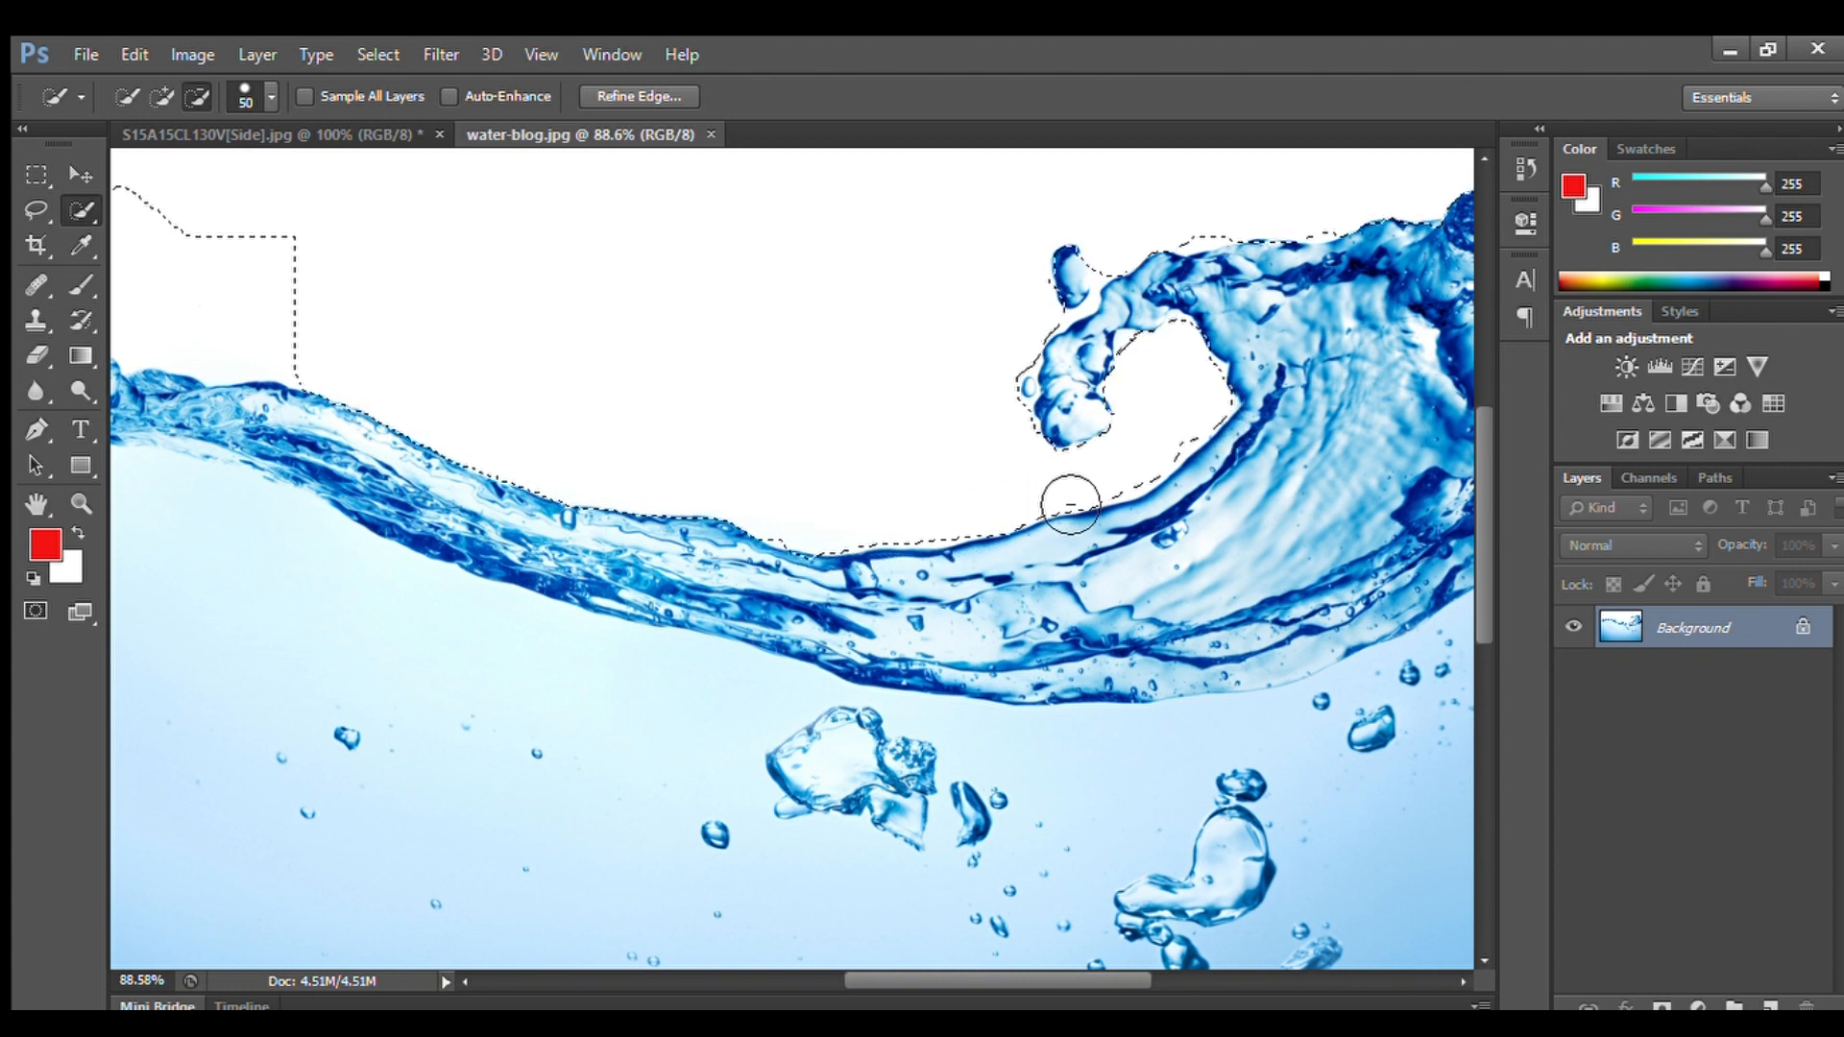
Subtract the remaining white sky above the left part of the wave so the selection follows the water's edge
mouse_move(572, 445)
left_mouse_down()
mouse_move(358, 329)
mouse_move(213, 308)
left_mouse_up()
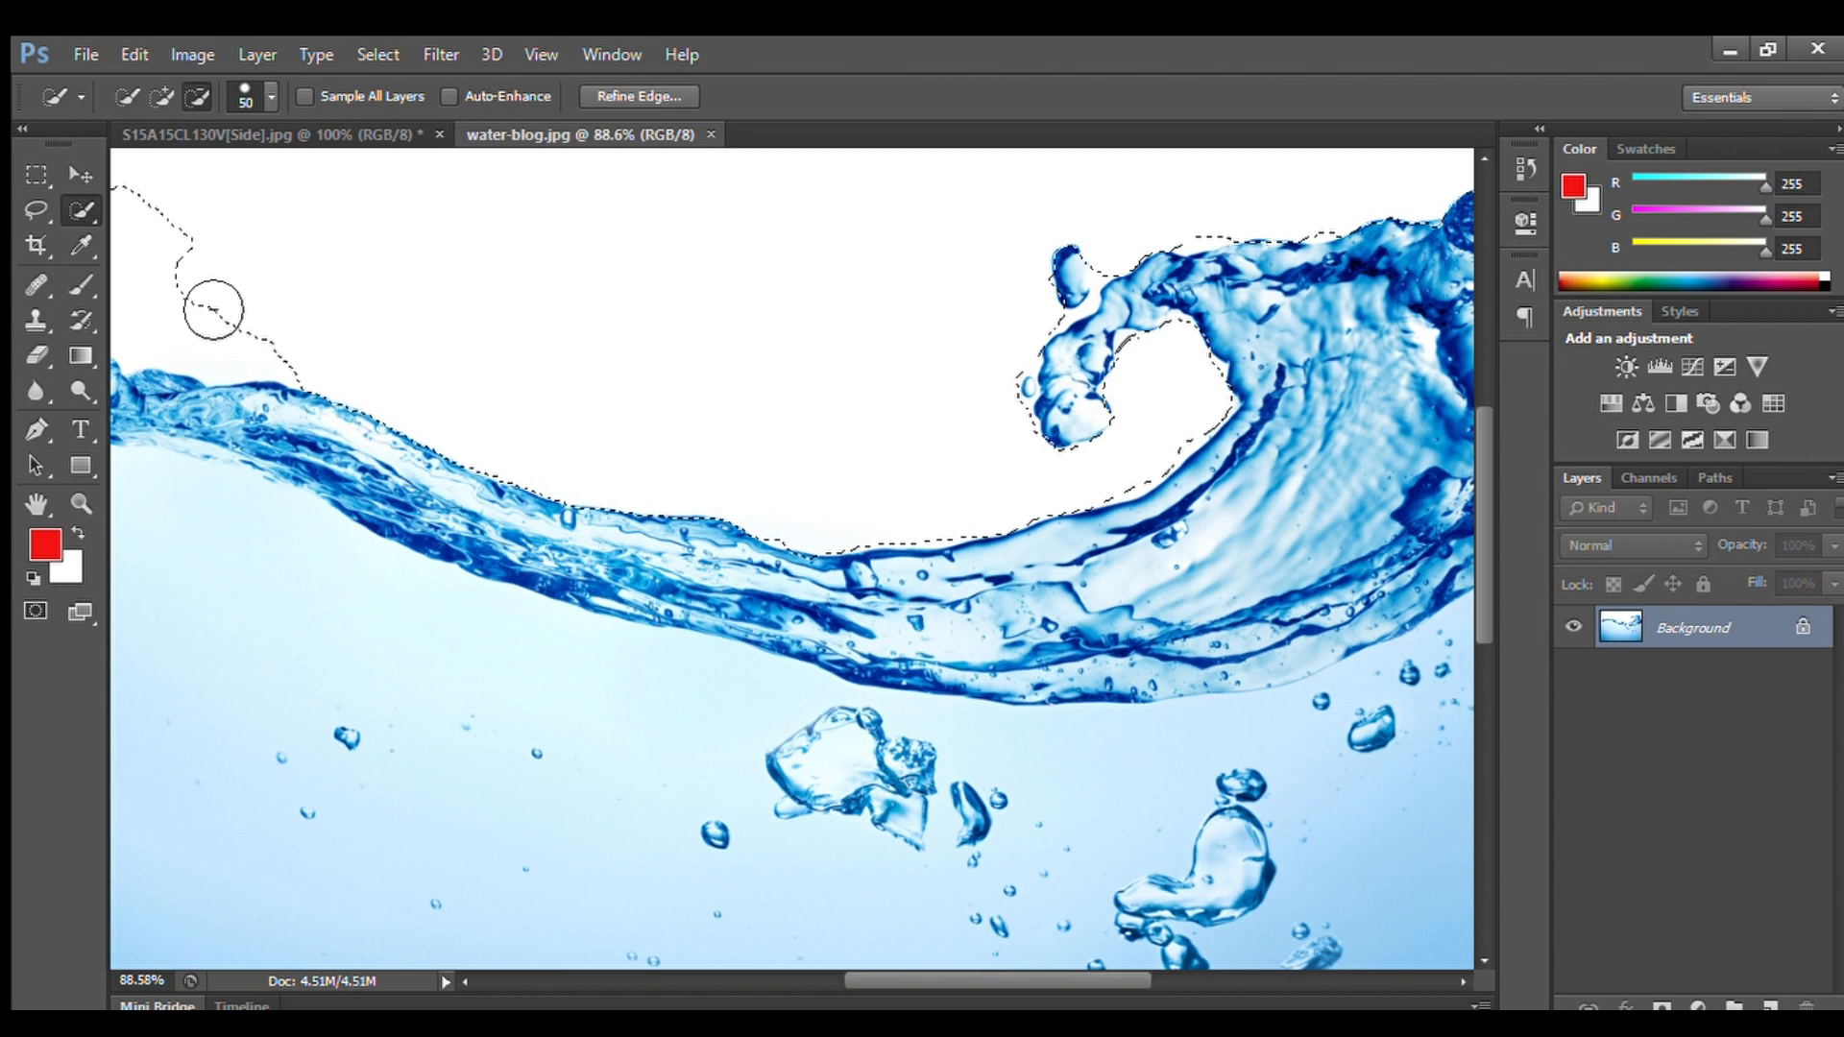
scroll(192, 288, "left", 5)
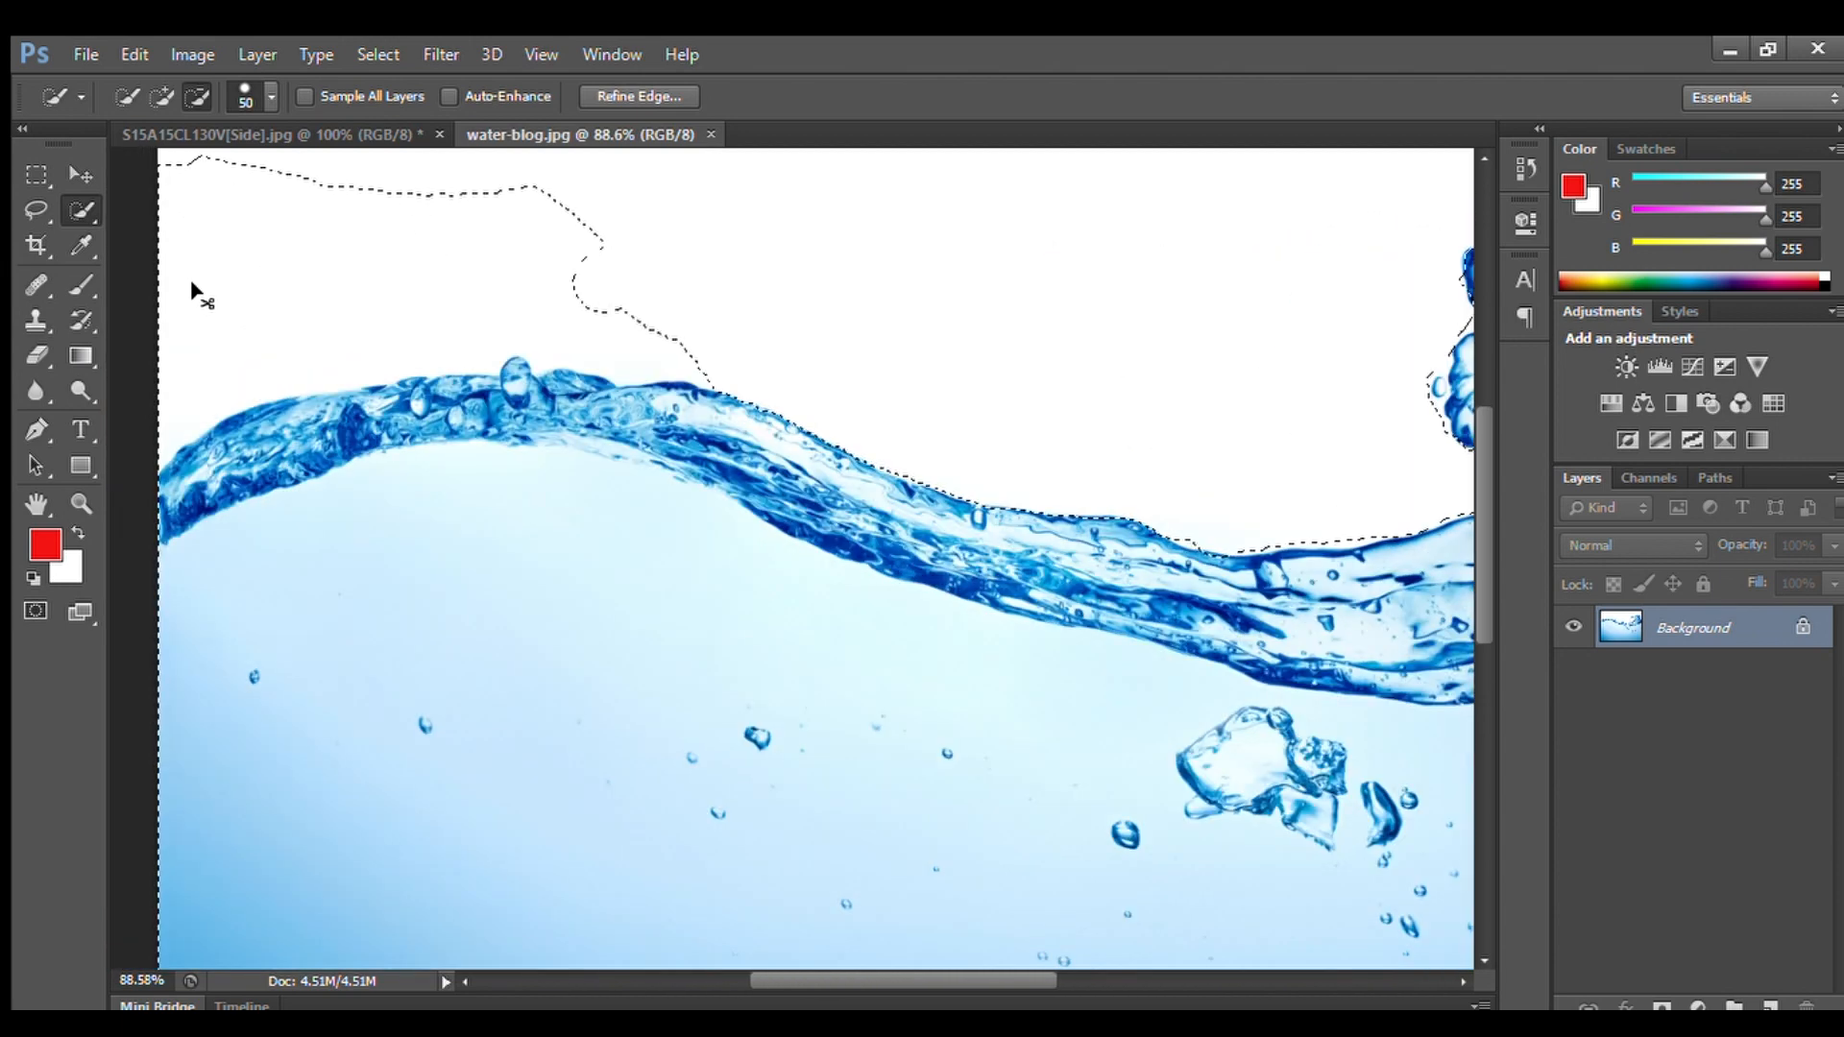
scroll(192, 288, "left", 3)
mouse_move(903, 278)
left_mouse_down()
mouse_move(450, 278)
mouse_move(605, 205)
mouse_move(464, 214)
mouse_move(355, 173)
left_mouse_up()
mouse_move(968, 306)
left_mouse_down()
mouse_move(567, 342)
mouse_move(443, 411)
mouse_move(593, 362)
mouse_move(733, 362)
mouse_move(563, 378)
mouse_move(403, 445)
mouse_move(614, 358)
mouse_move(980, 364)
mouse_move(926, 384)
mouse_move(806, 348)
mouse_move(842, 420)
mouse_move(873, 430)
left_mouse_up()
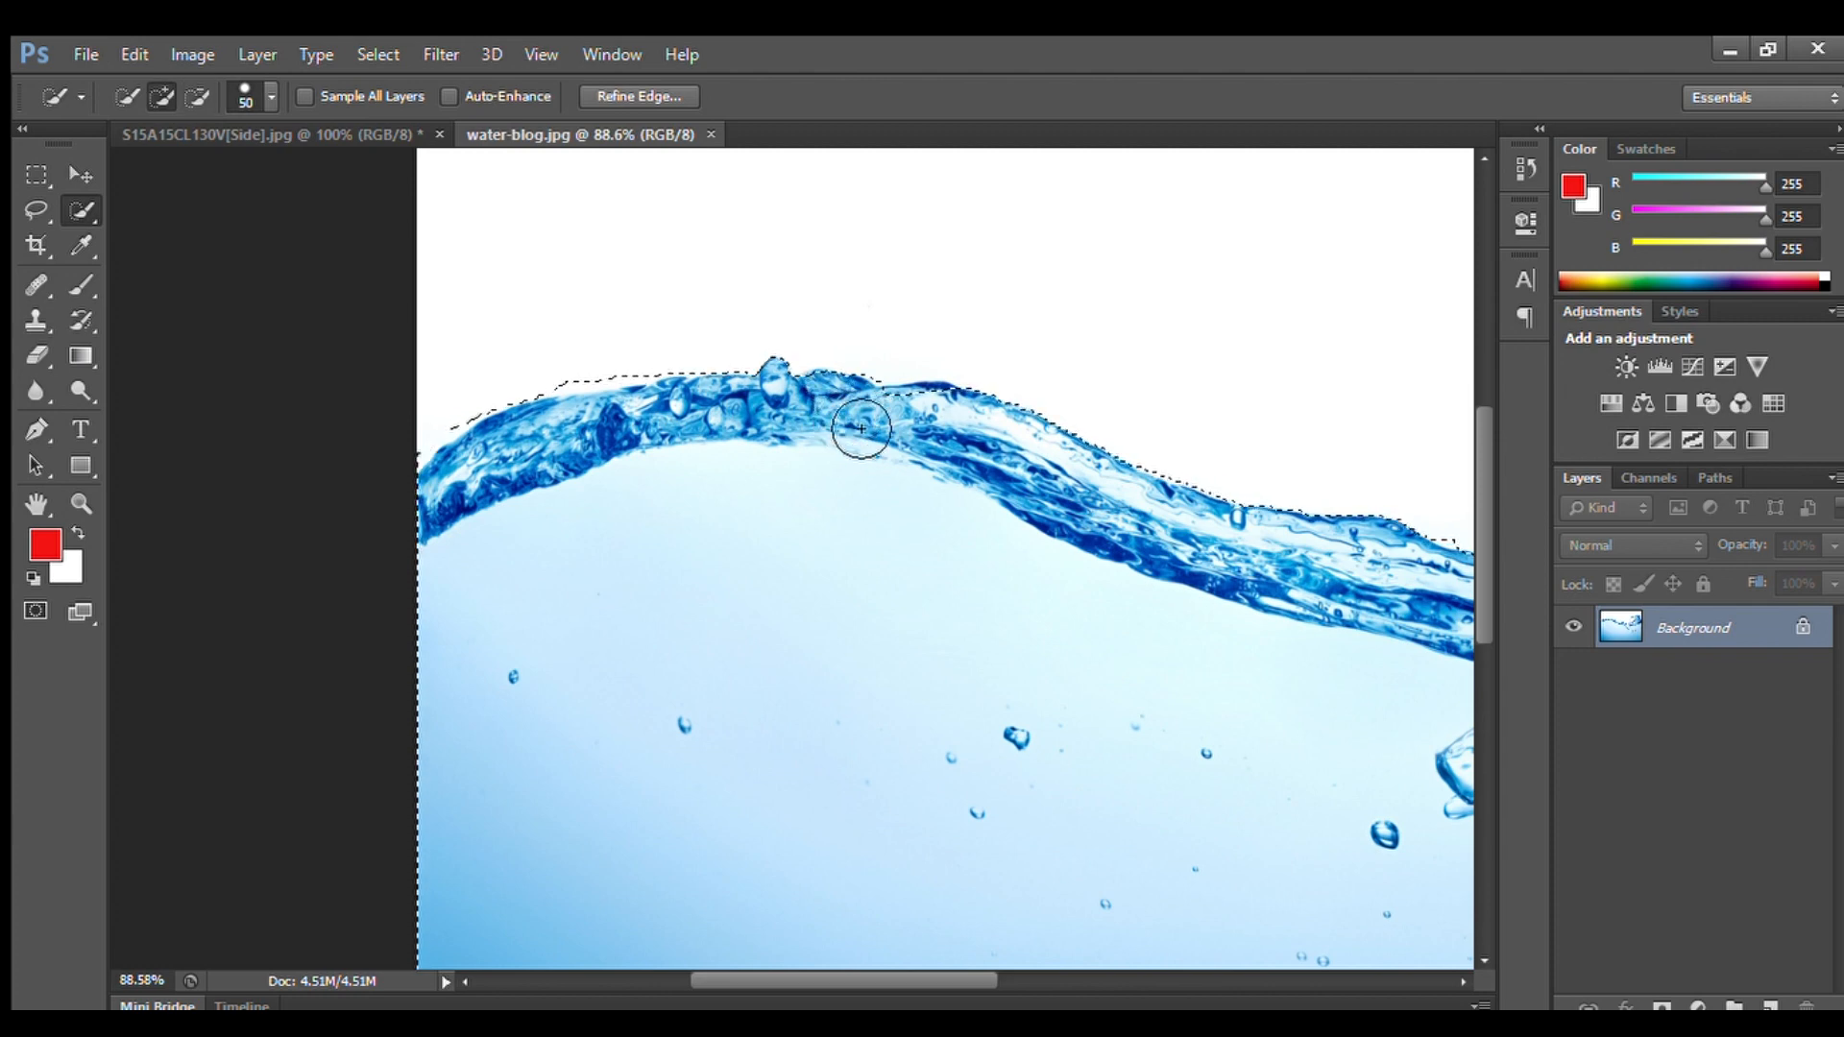
Copy the selected water into the light bulb document and scale it down to about 32.5% width and 27.3% height
left_click(80, 174)
left_click_drag(675, 471, 729, 494)
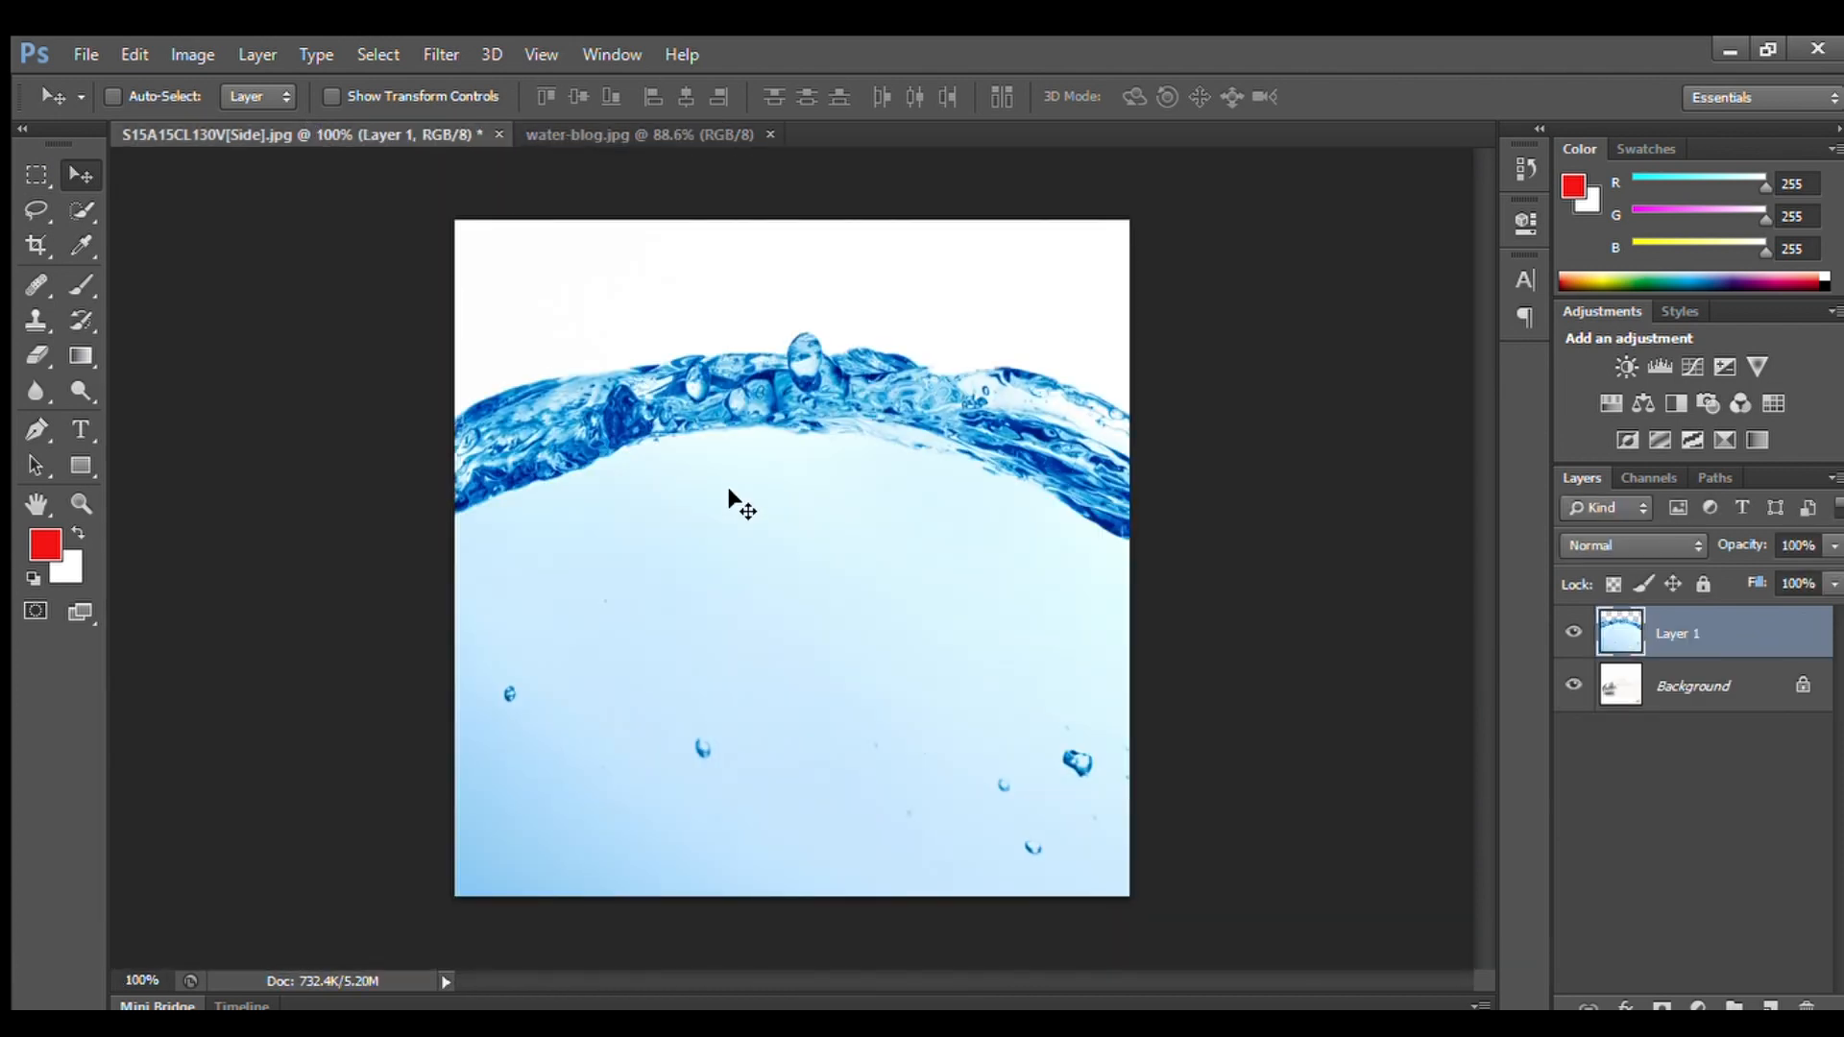
key("ctrl+t")
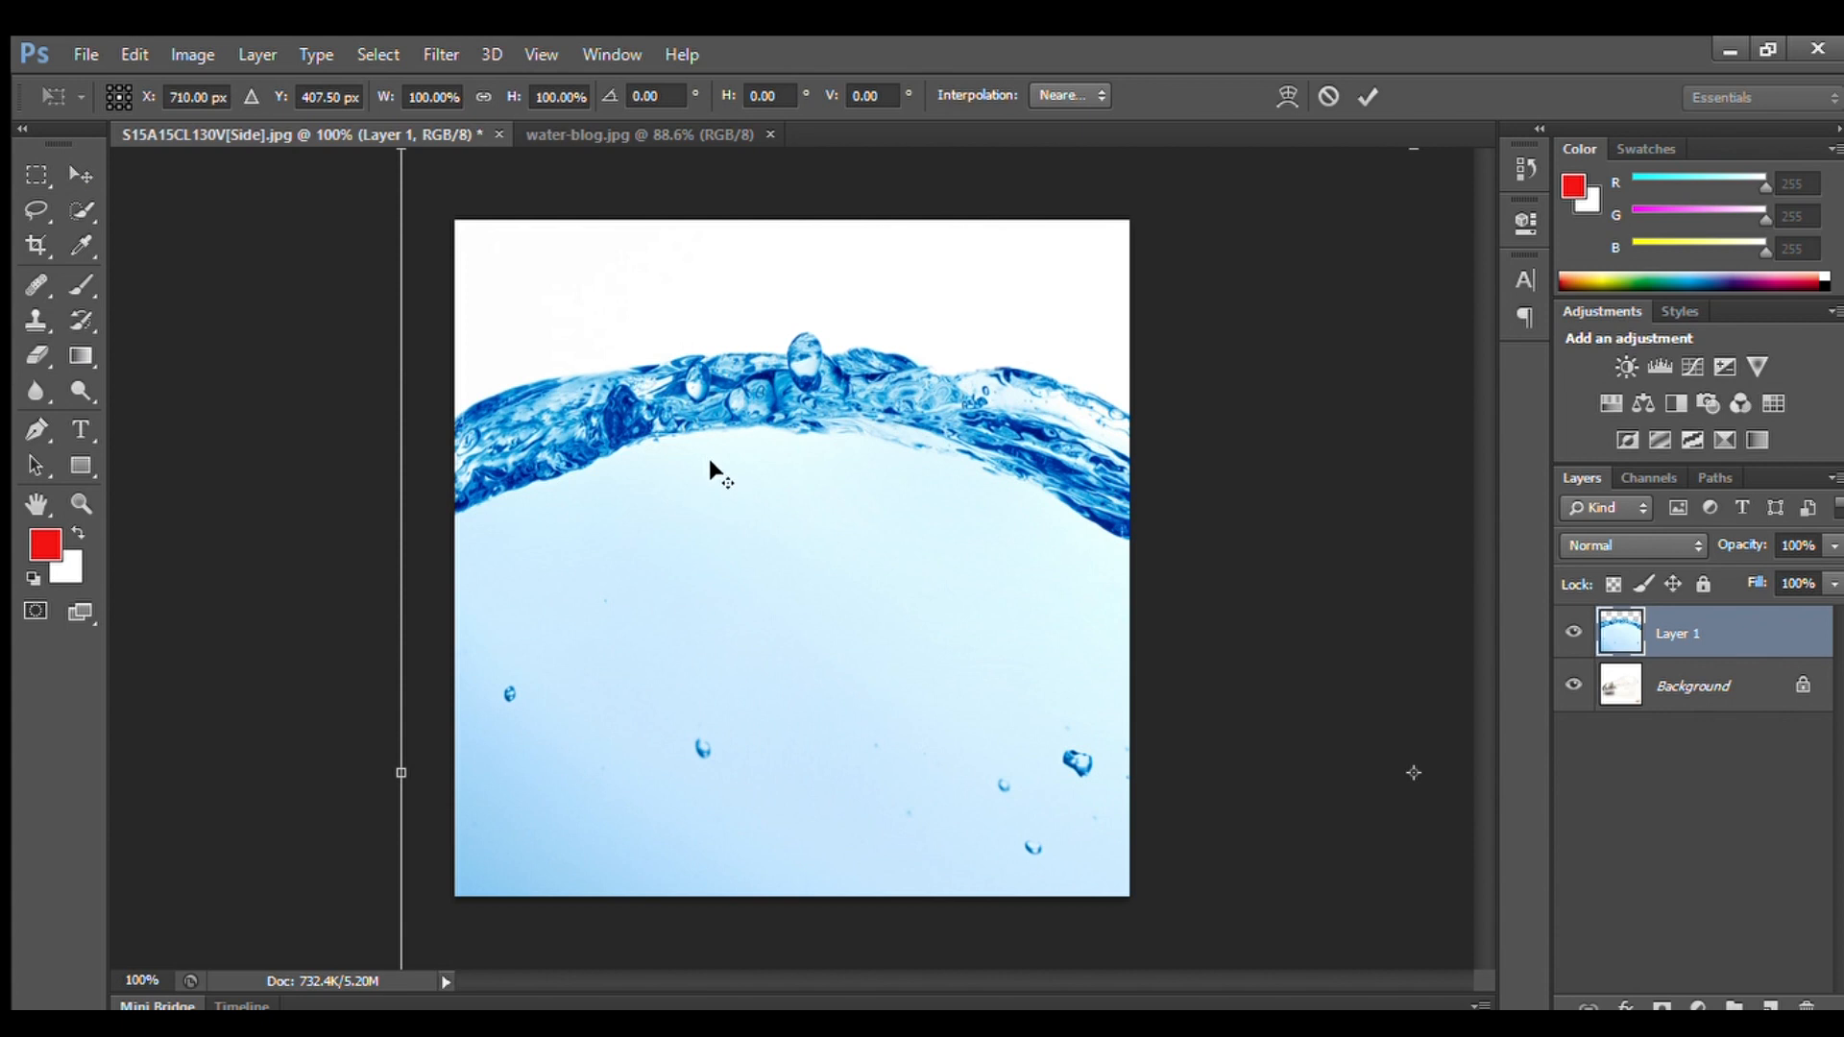
key("ctrl+0")
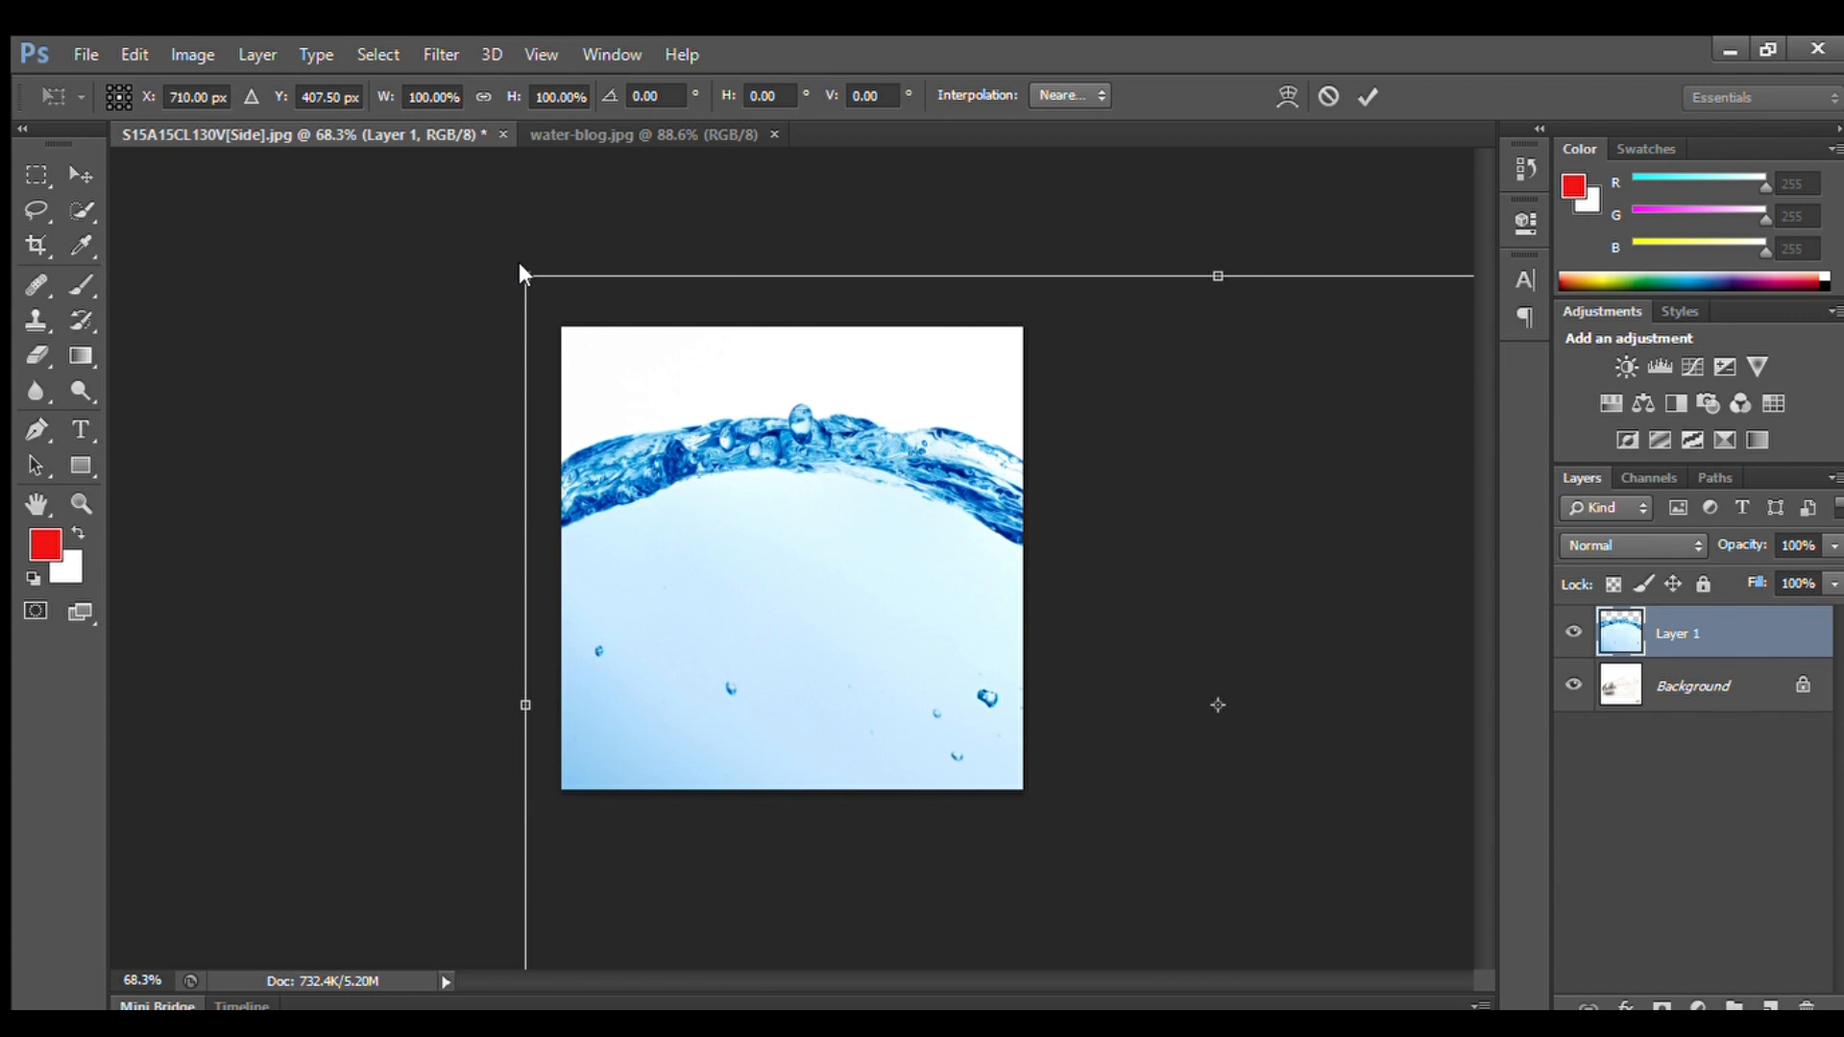
left_click_drag(515, 270, 1085, 630)
left_click_drag(1113, 704, 637, 415)
left_click_drag(497, 244, 863, 502)
left_click_drag(924, 605, 612, 563)
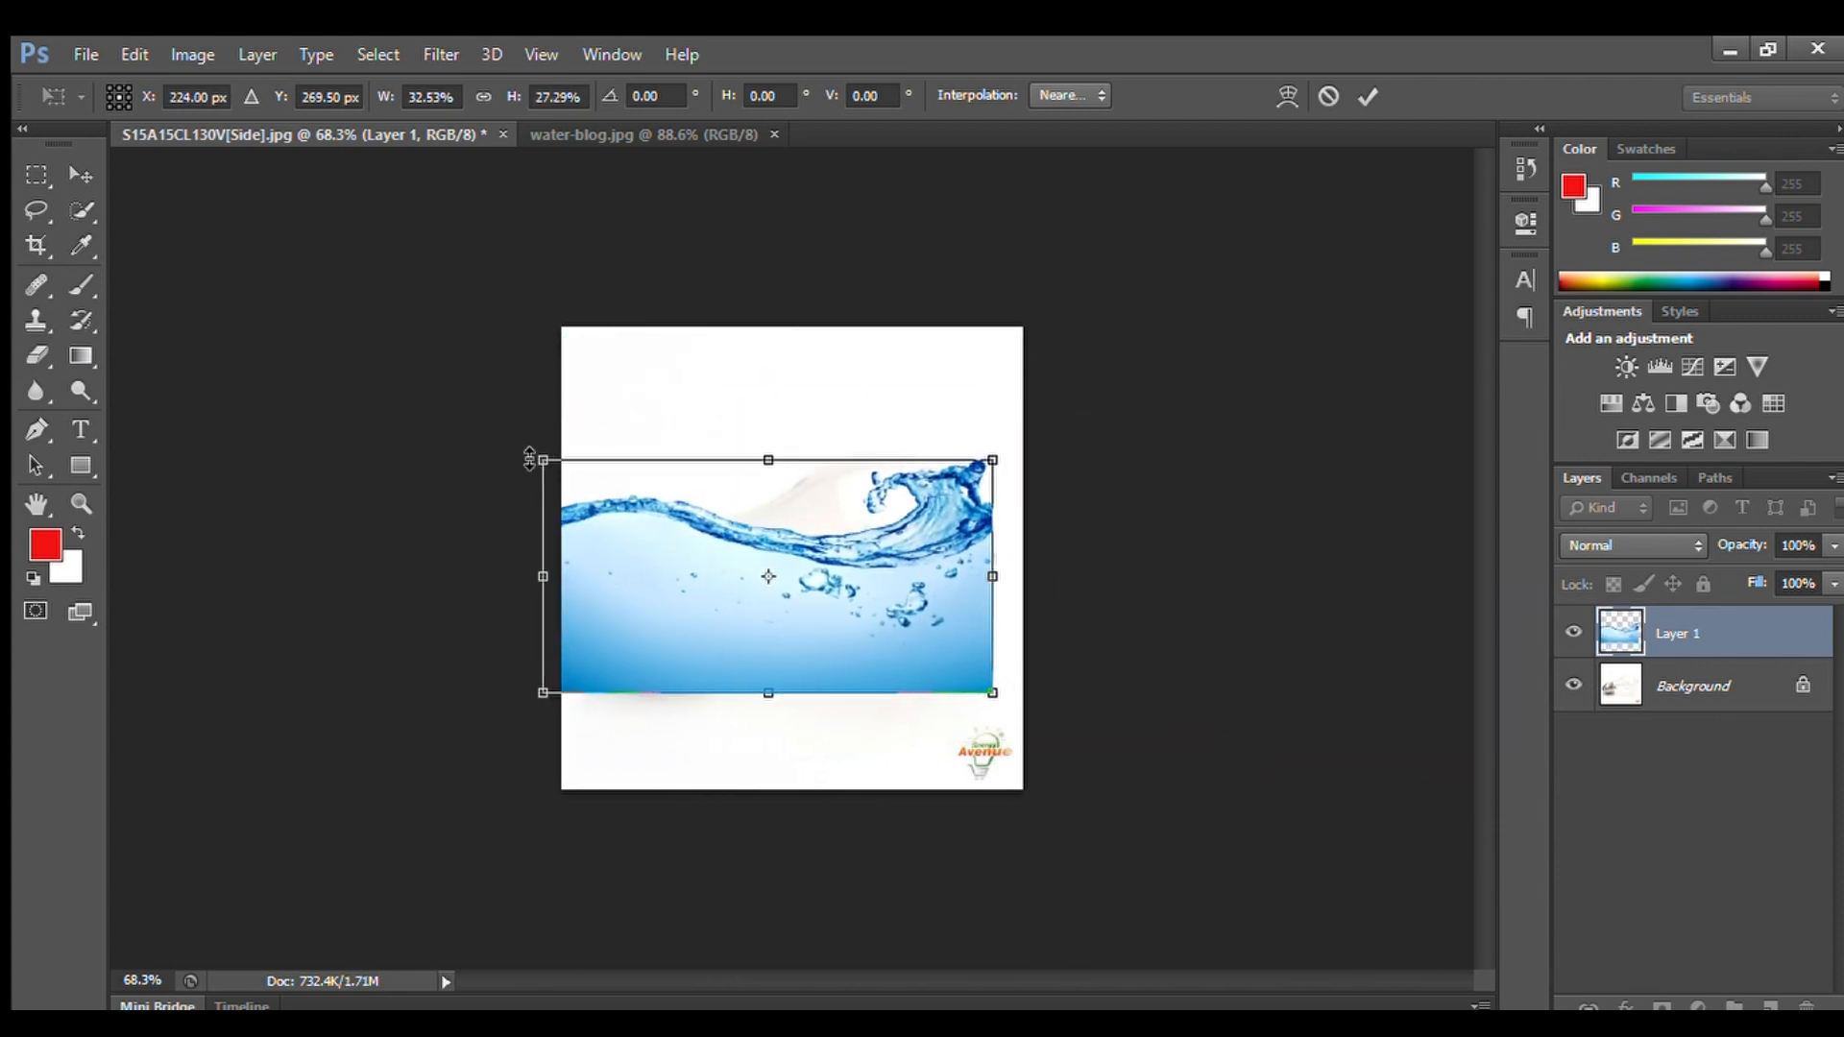
Fit the water over the bulb's glass at about 26.3% width and 22.8% height, and apply the transform
left_click_drag(544, 460, 739, 530)
left_click_drag(824, 612, 793, 585)
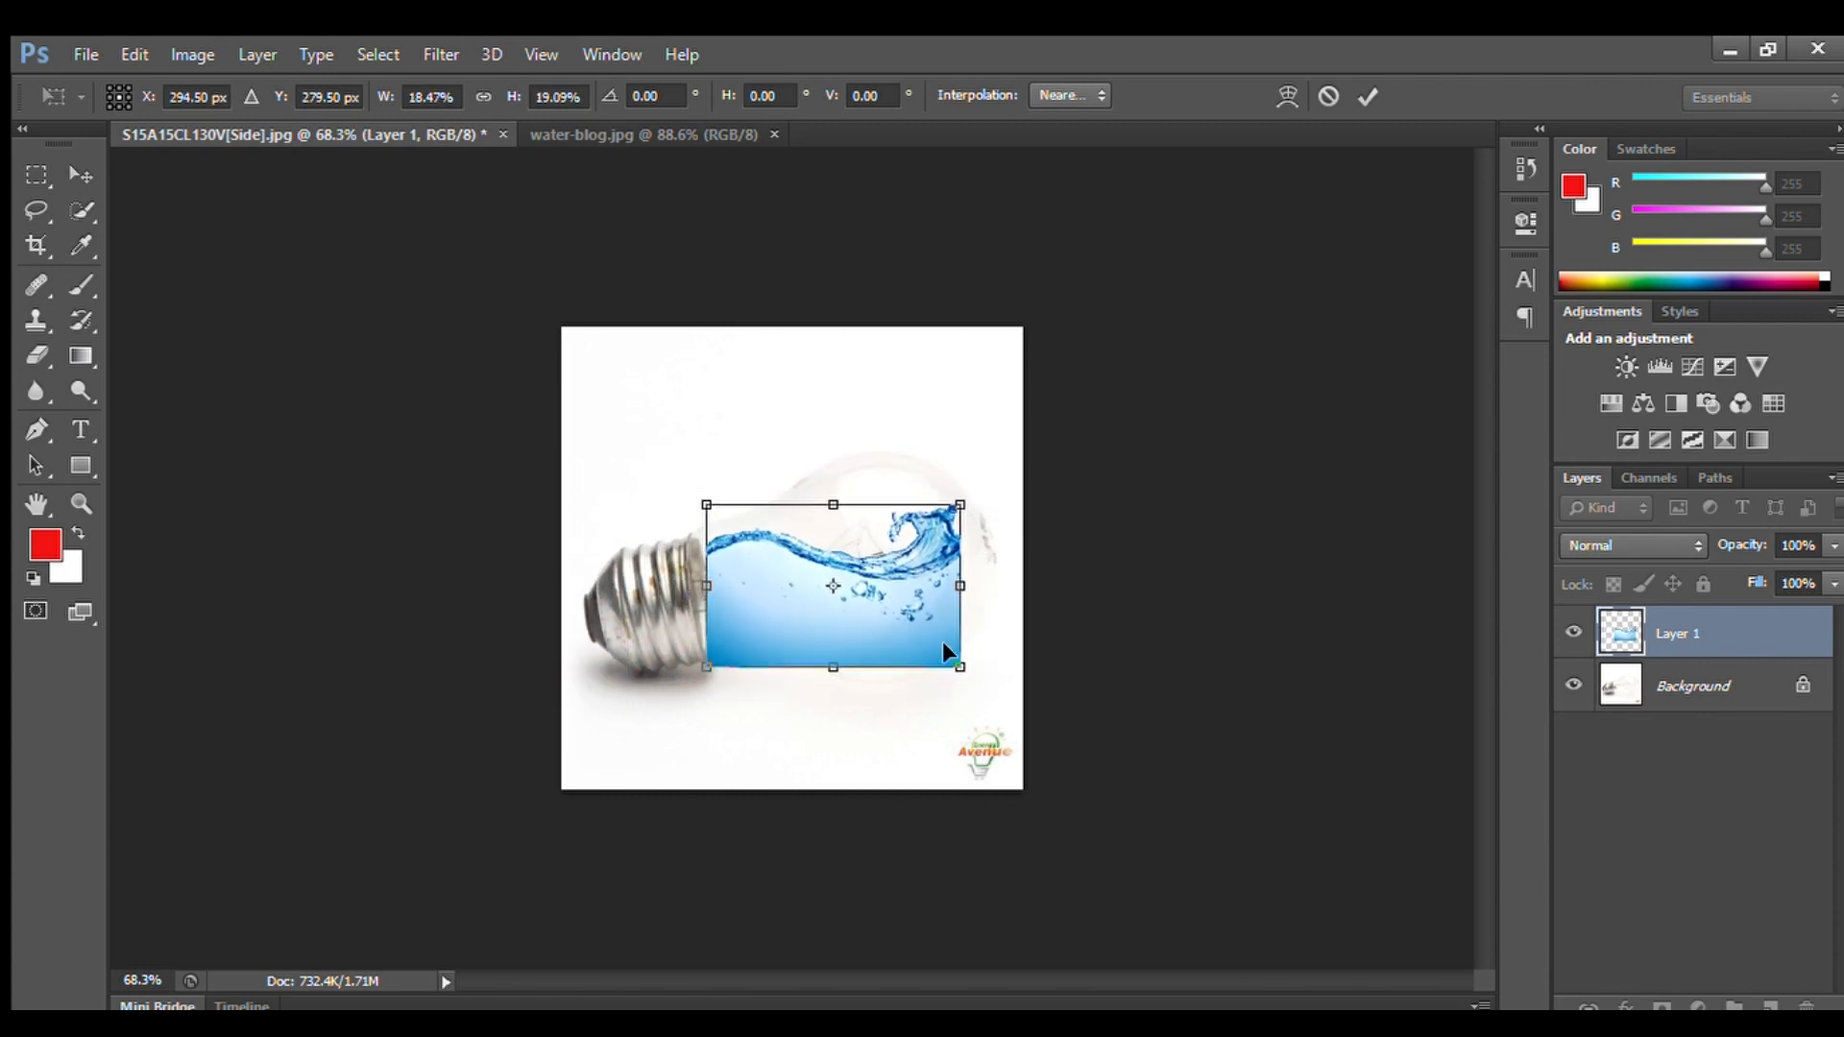
left_click_drag(962, 667, 1015, 696)
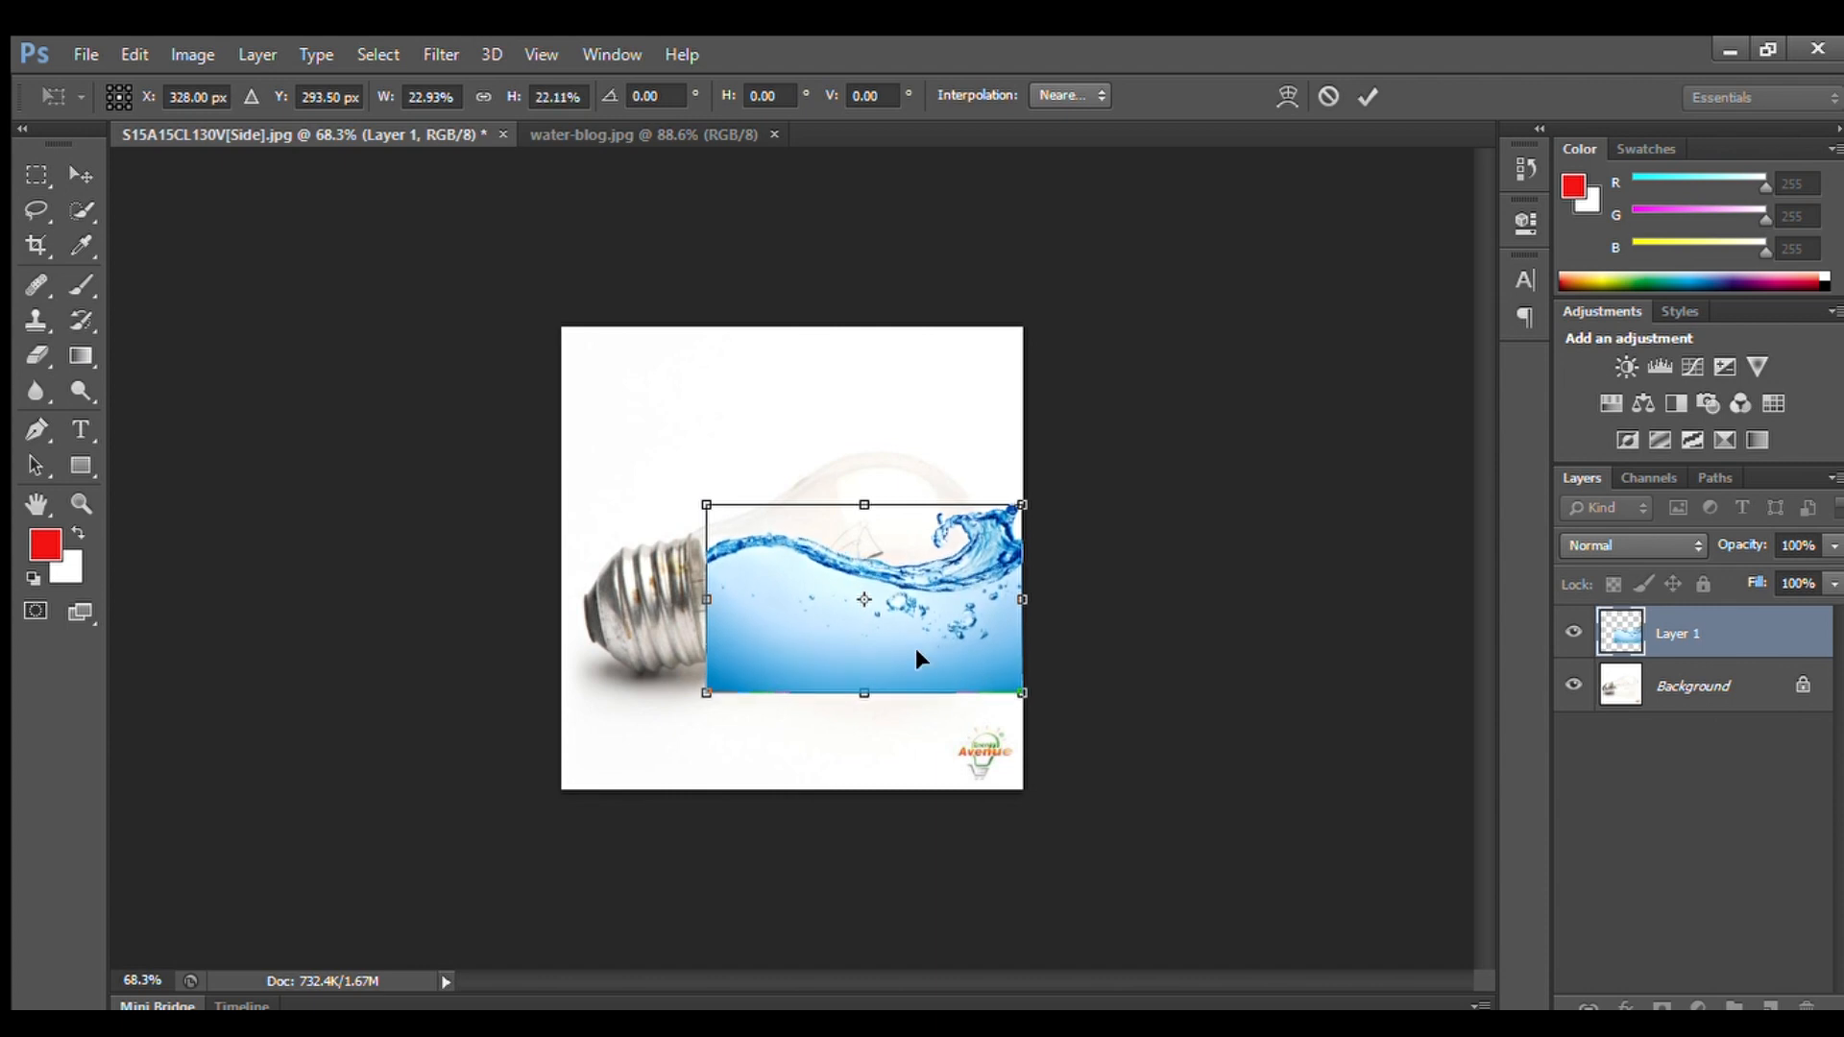
left_click_drag(712, 508, 685, 504)
left_click_drag(856, 593, 840, 599)
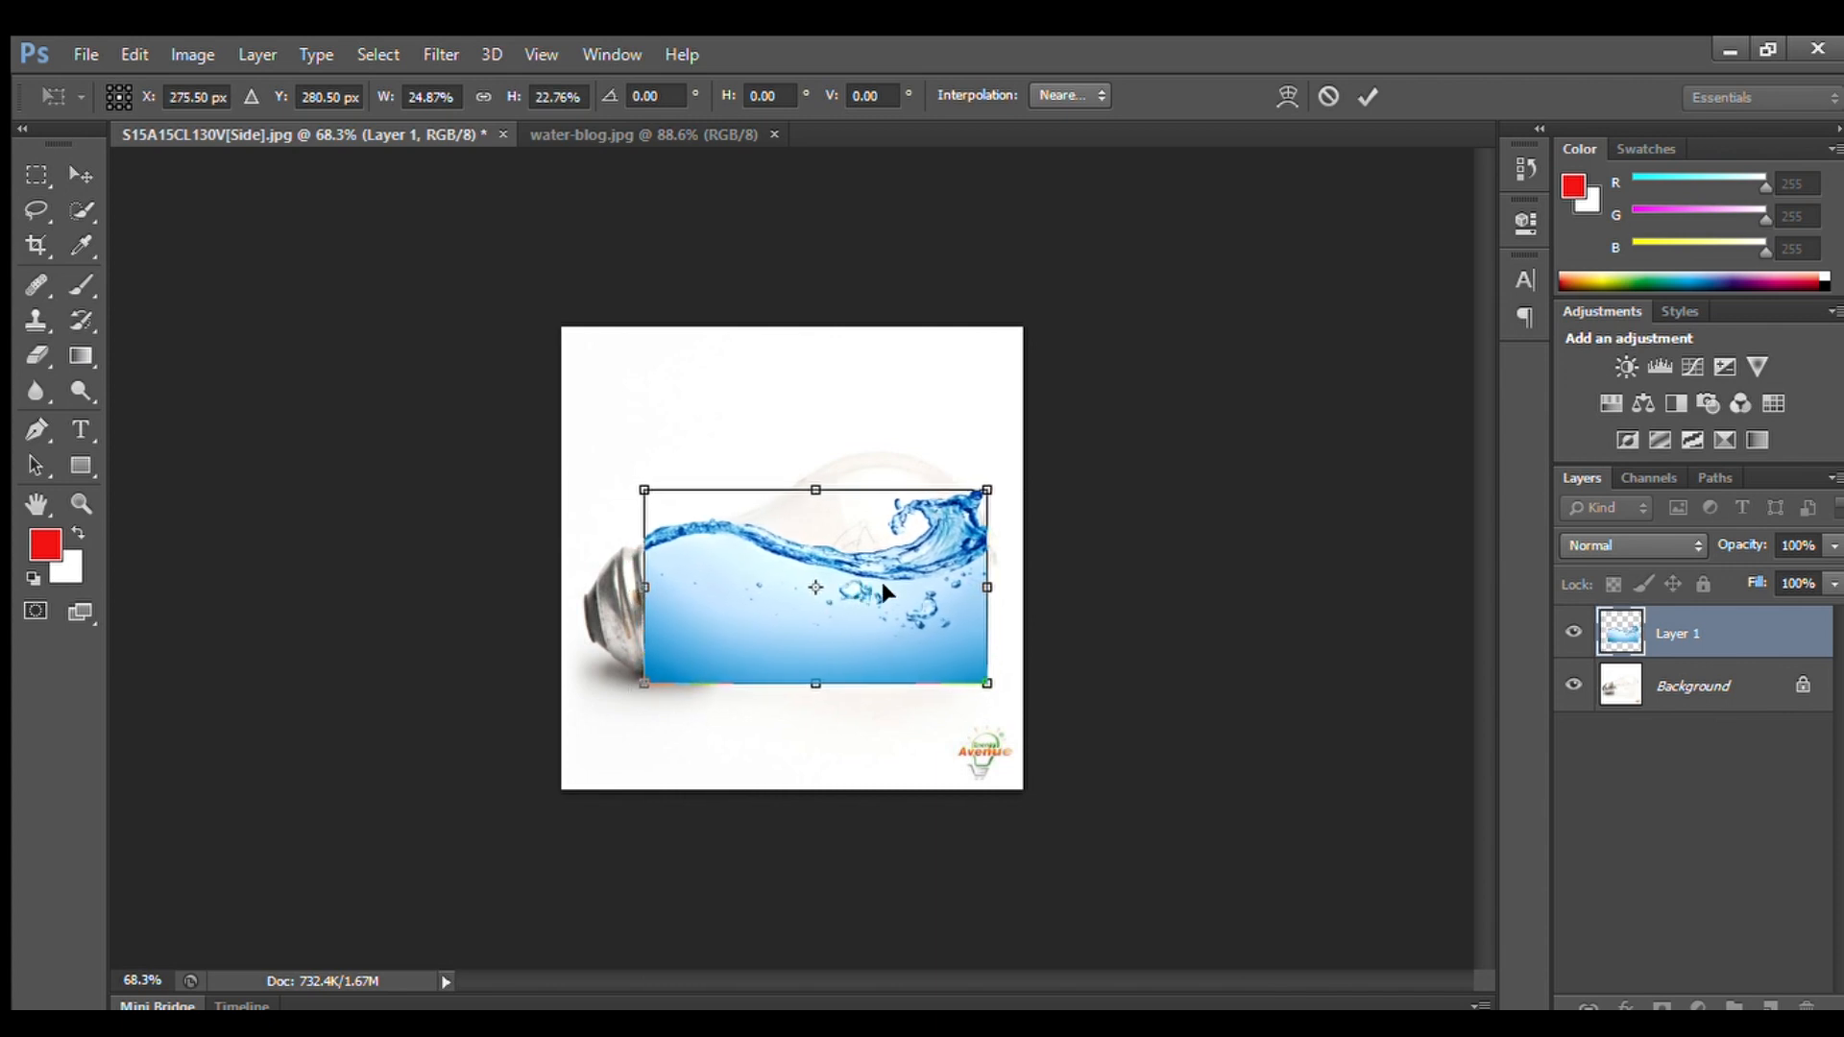
left_click_drag(989, 590, 932, 591)
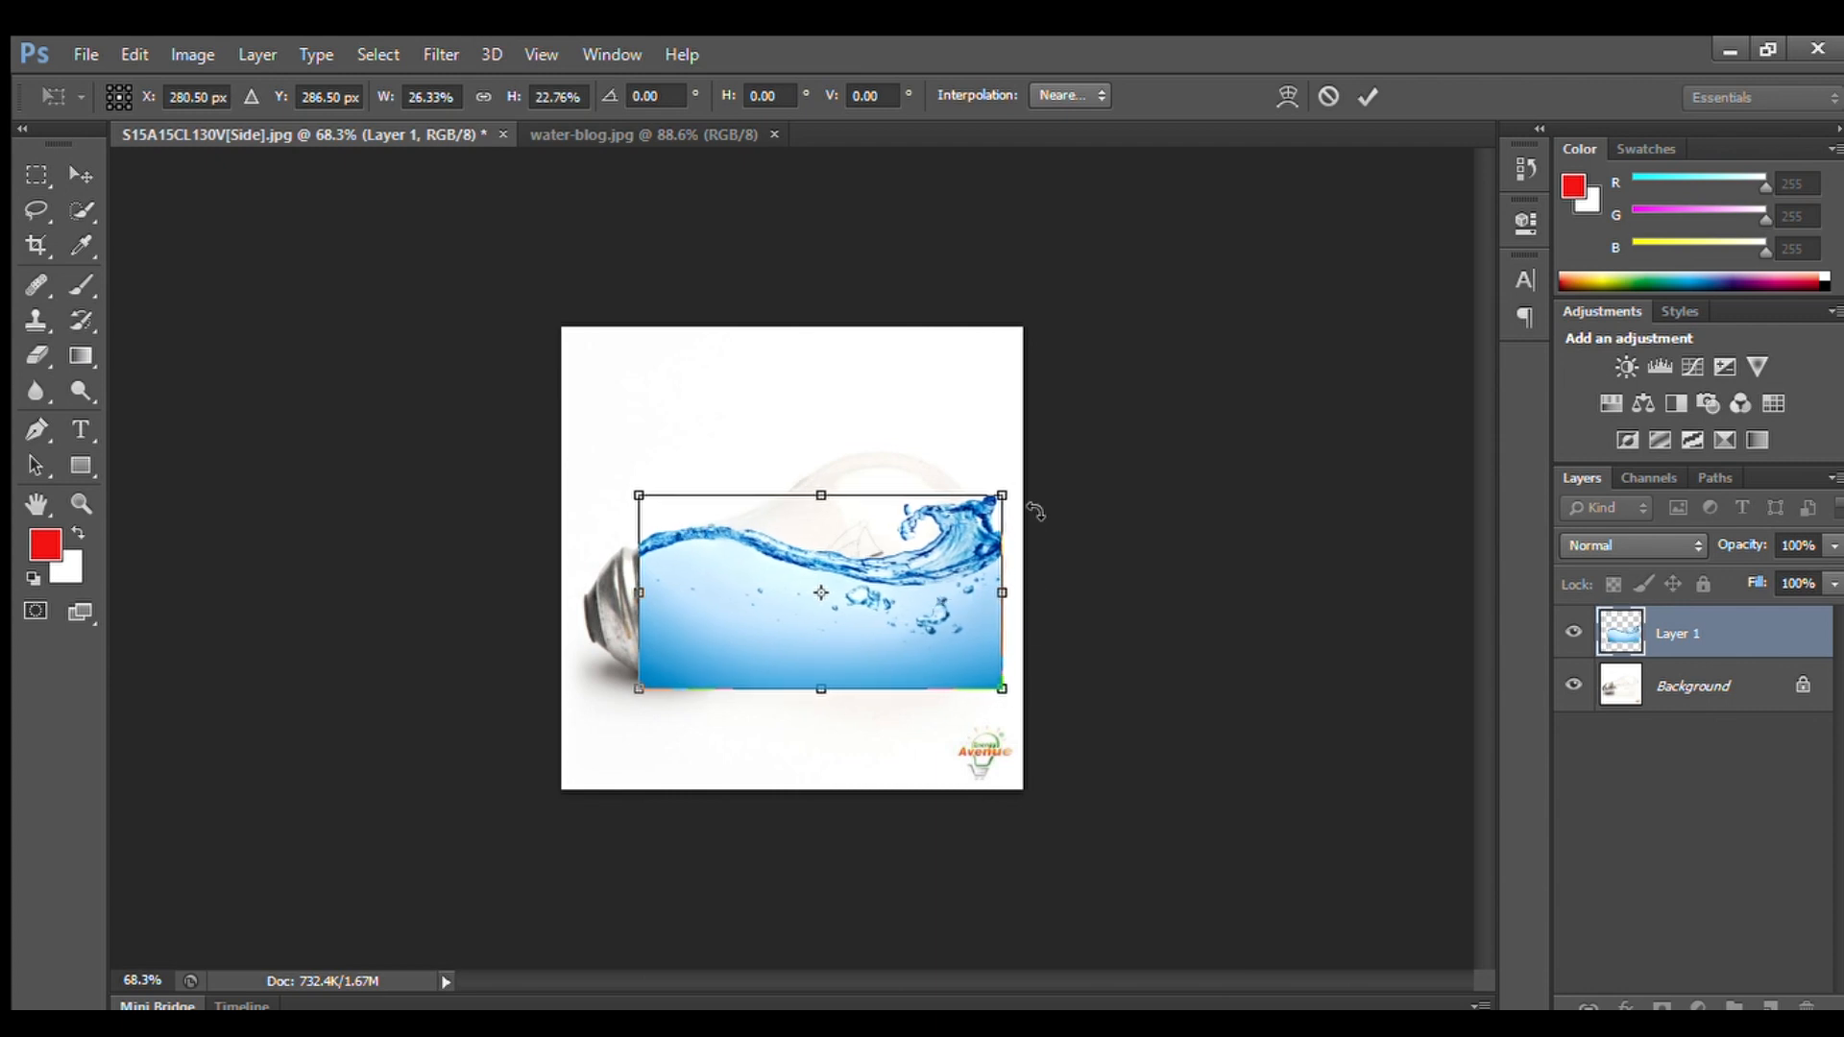
left_click(1367, 96)
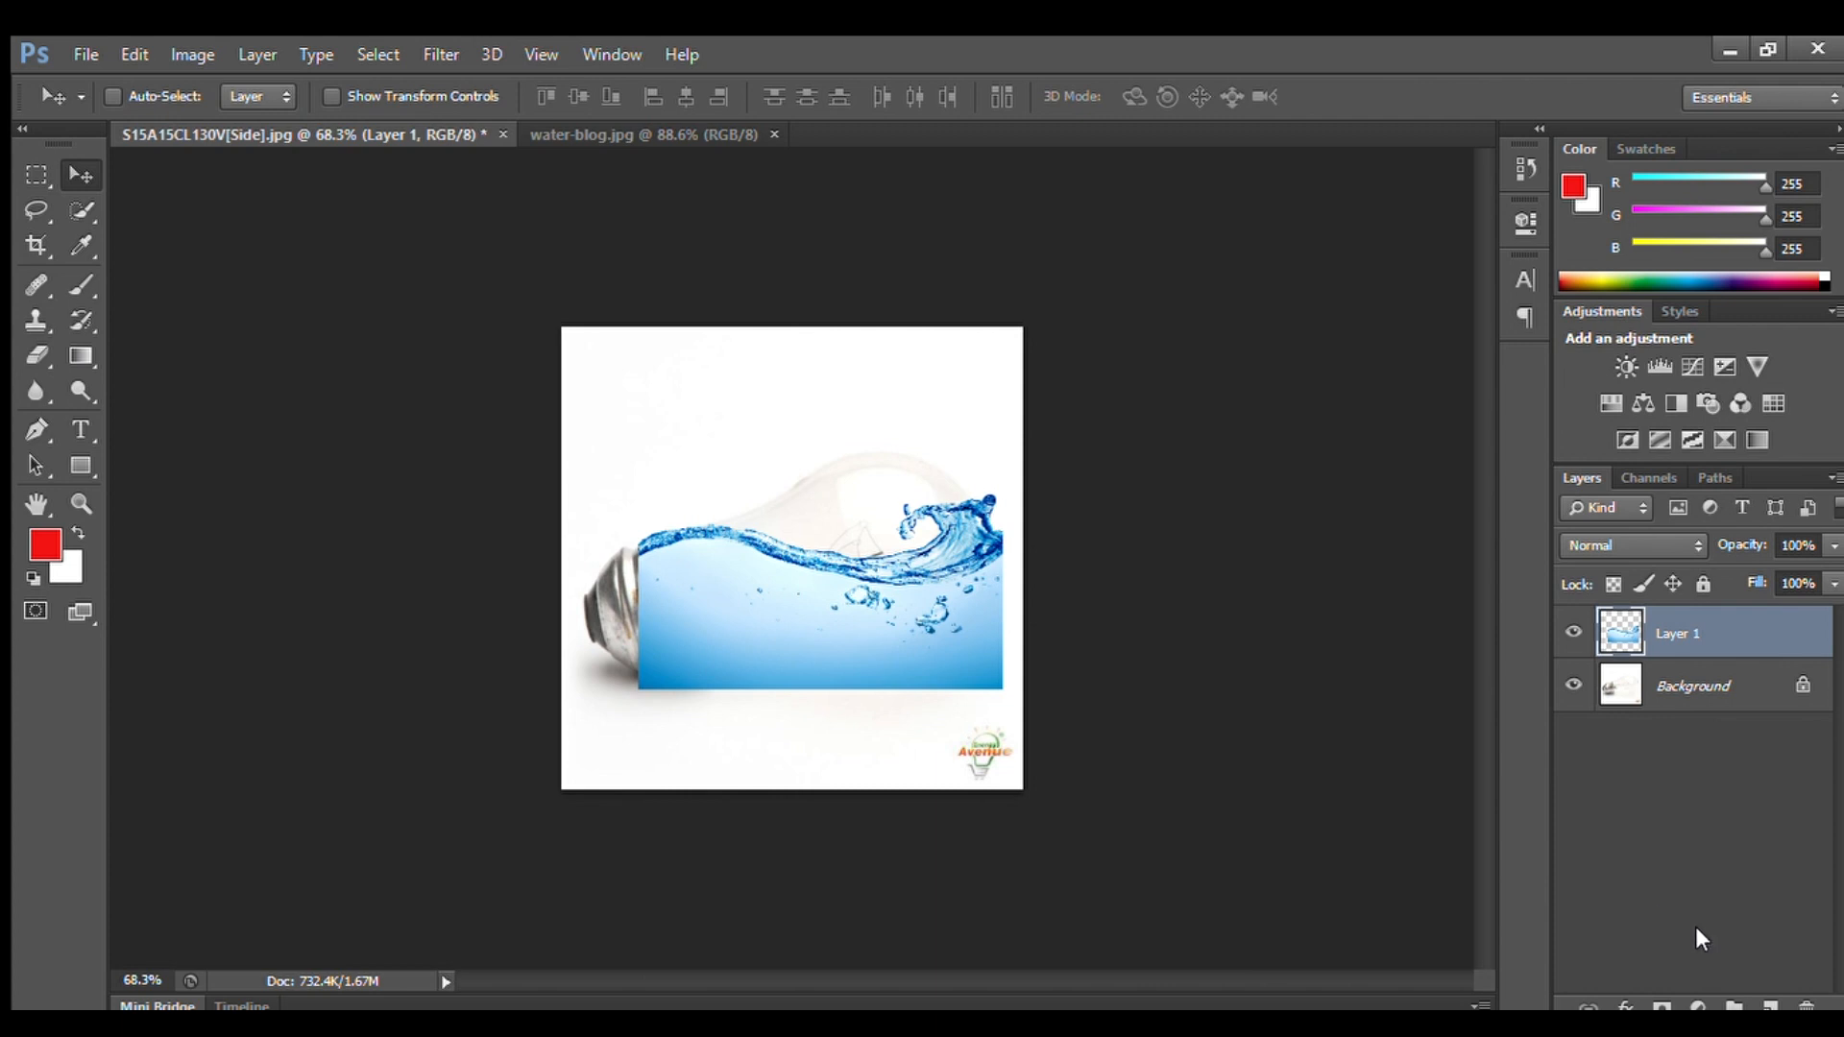
Add a layer mask to the water layer and brush black at 30% opacity along the water's lower edge
left_click(1661, 1006)
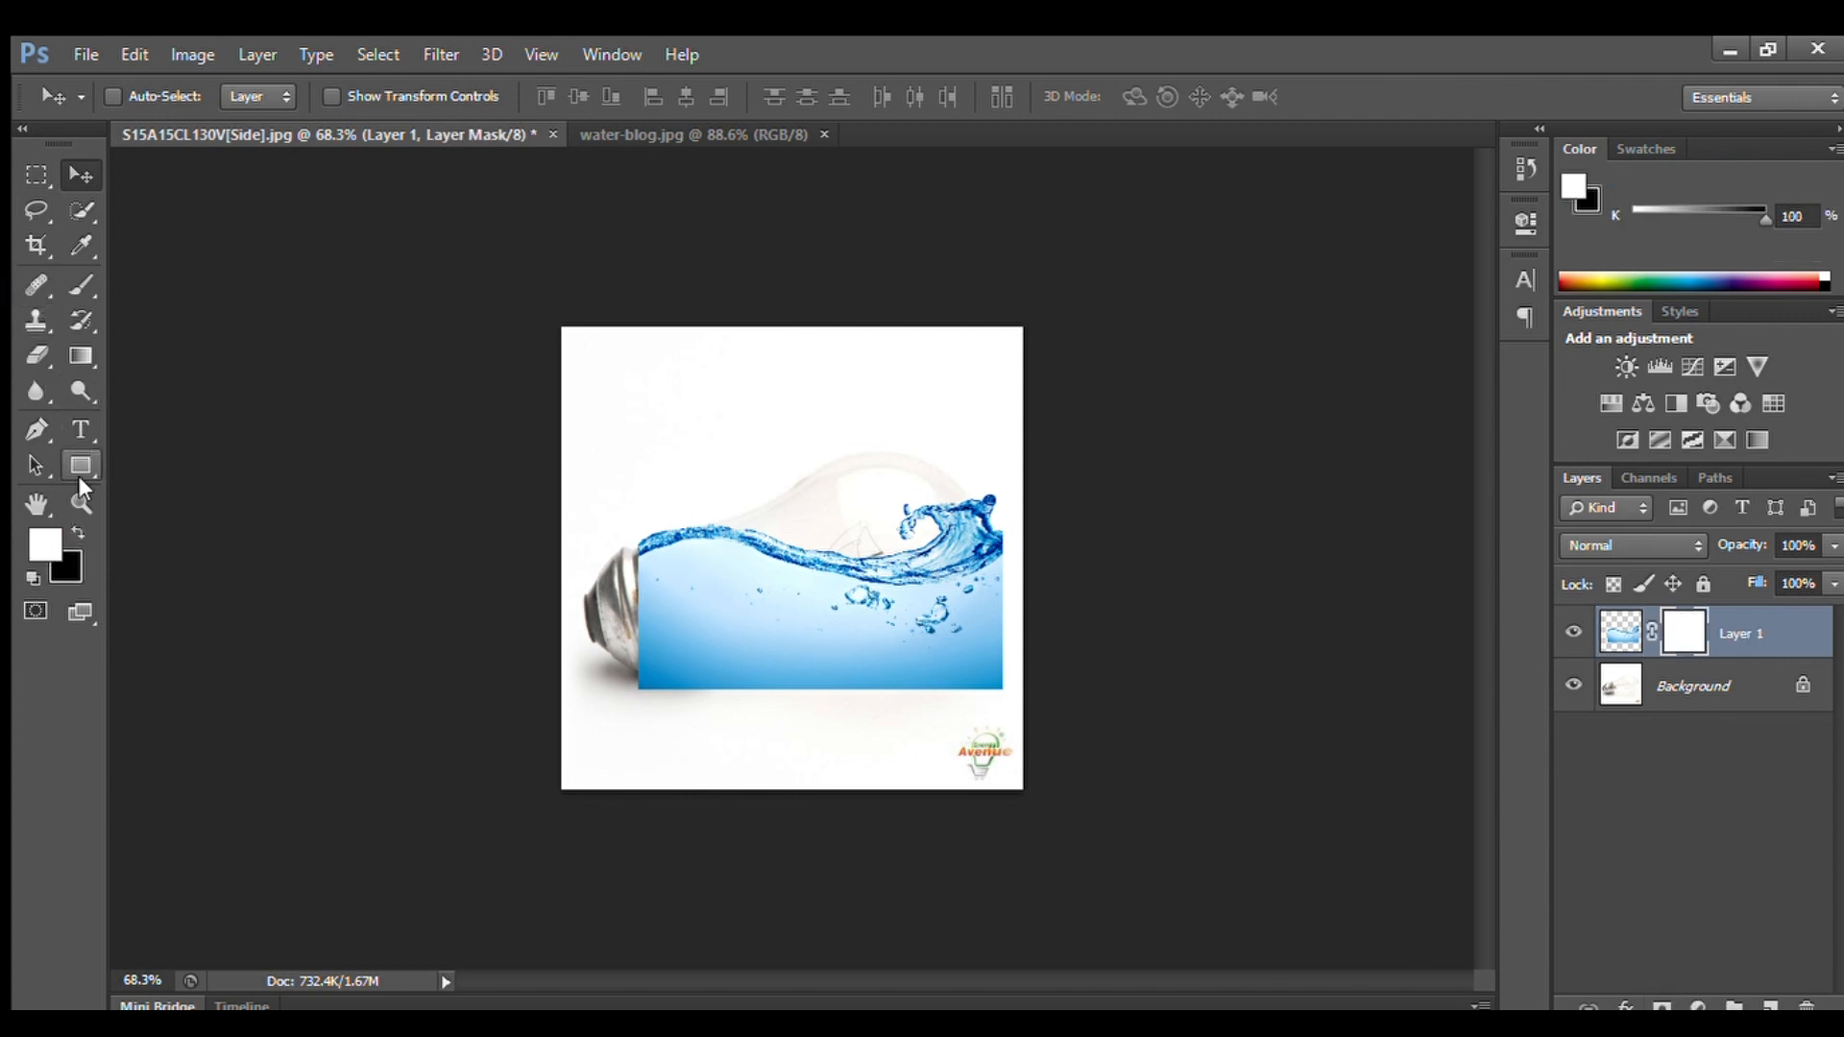
left_click(79, 533)
left_click(78, 282)
mouse_move(806, 696)
left_mouse_down()
mouse_move(746, 671)
mouse_move(840, 674)
left_mouse_up()
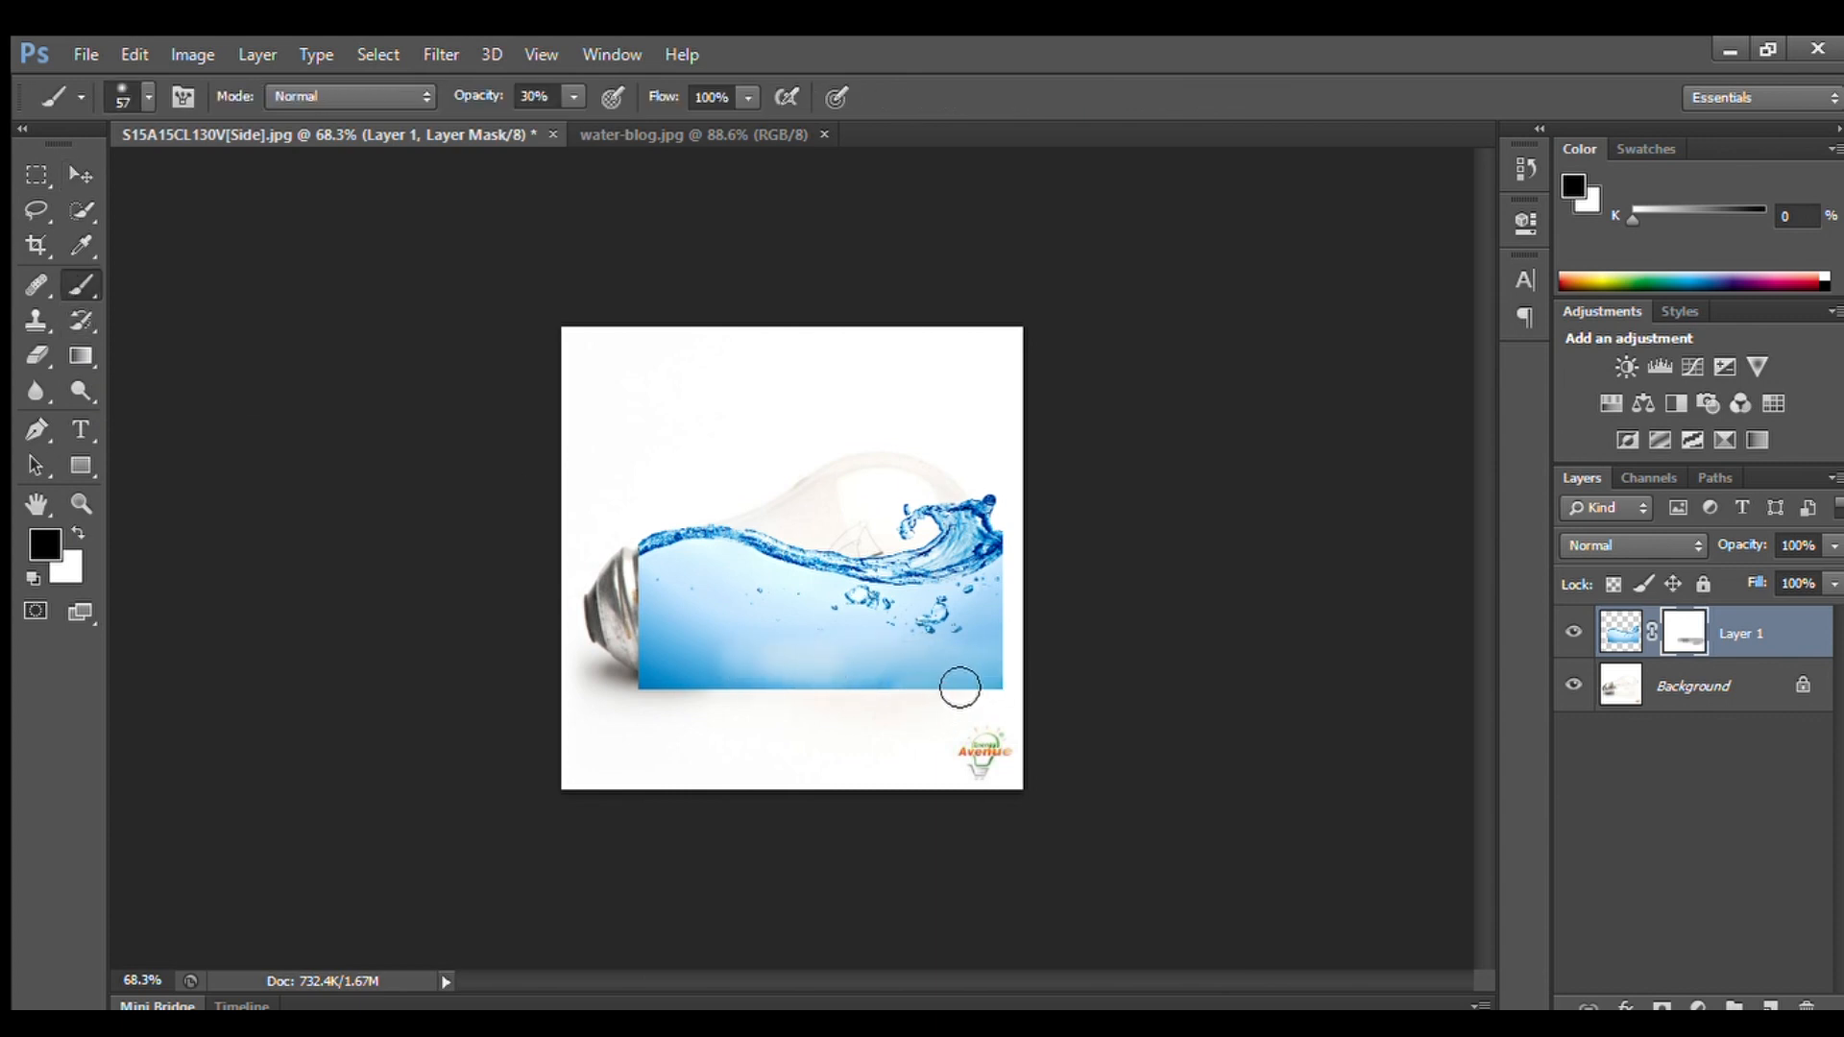
Fade the water's bottom edge and its corner beside the metal screw base on the mask with the size 57 brush
scroll(941, 679, "up", 9)
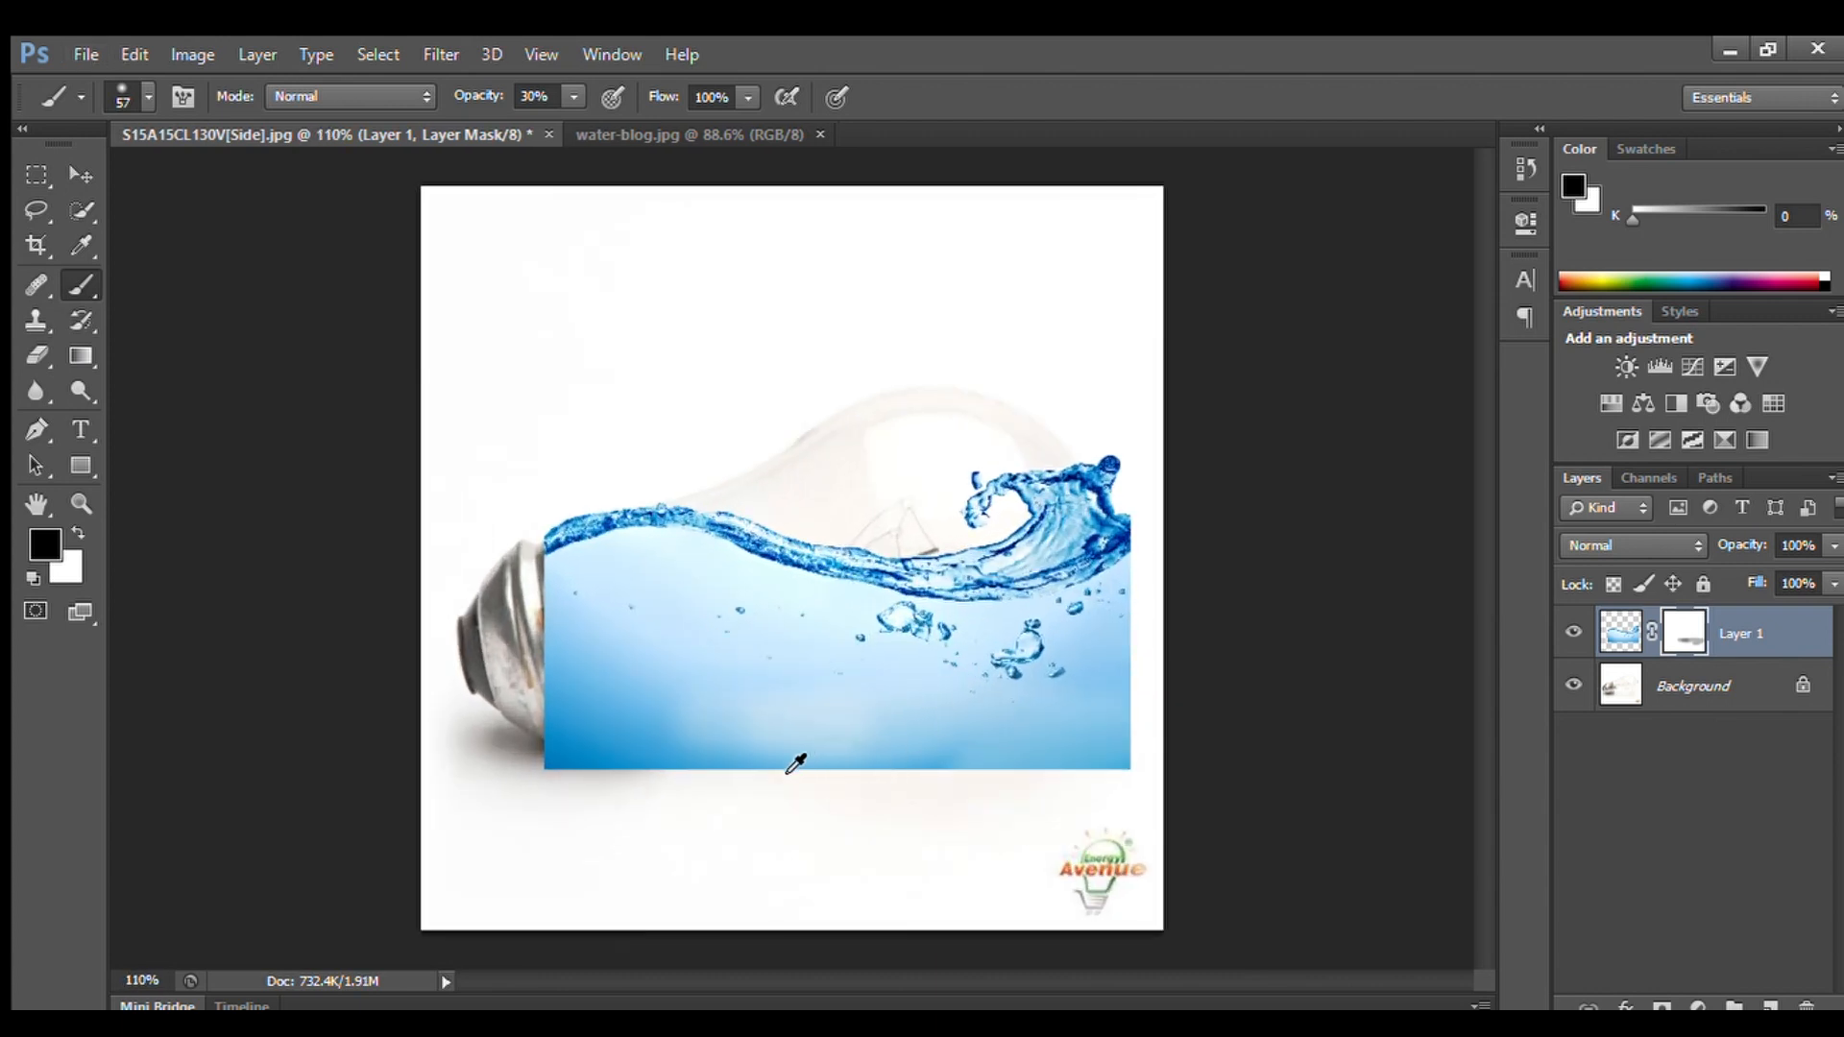
left_click_drag(412, 762, 519, 803)
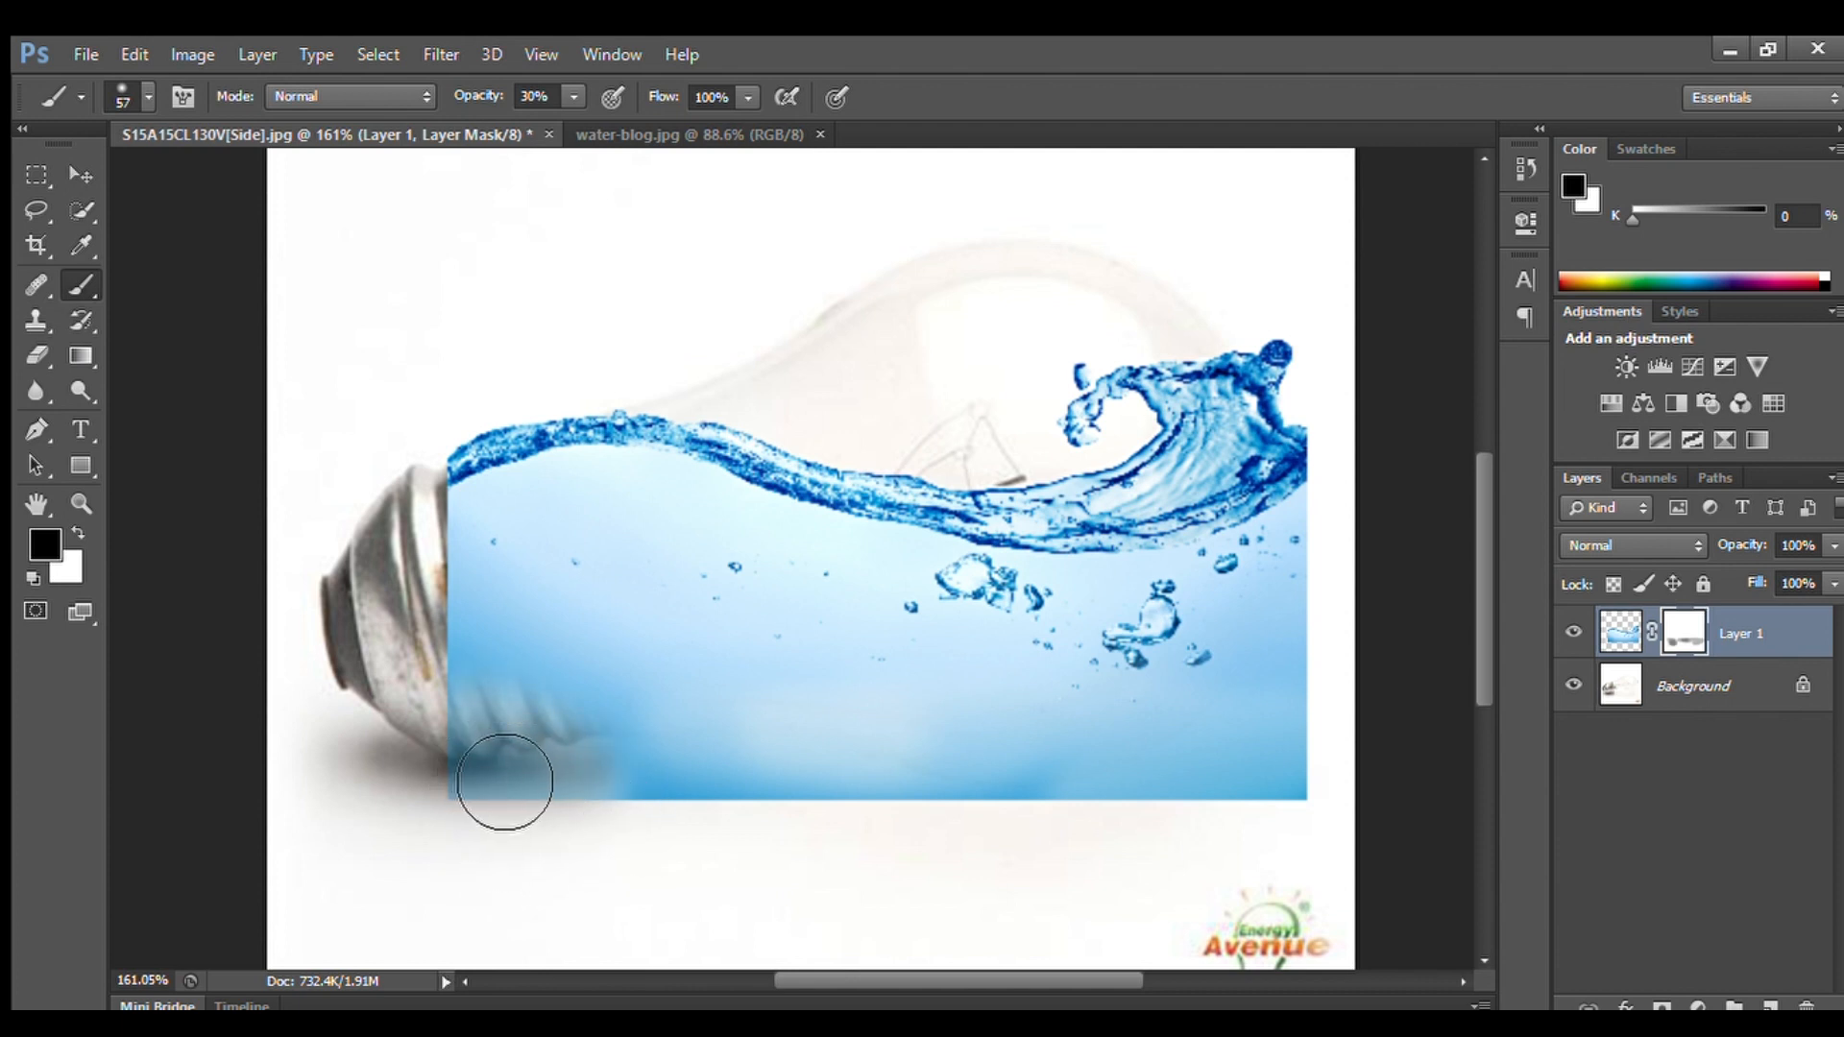
left_click_drag(502, 782, 536, 828)
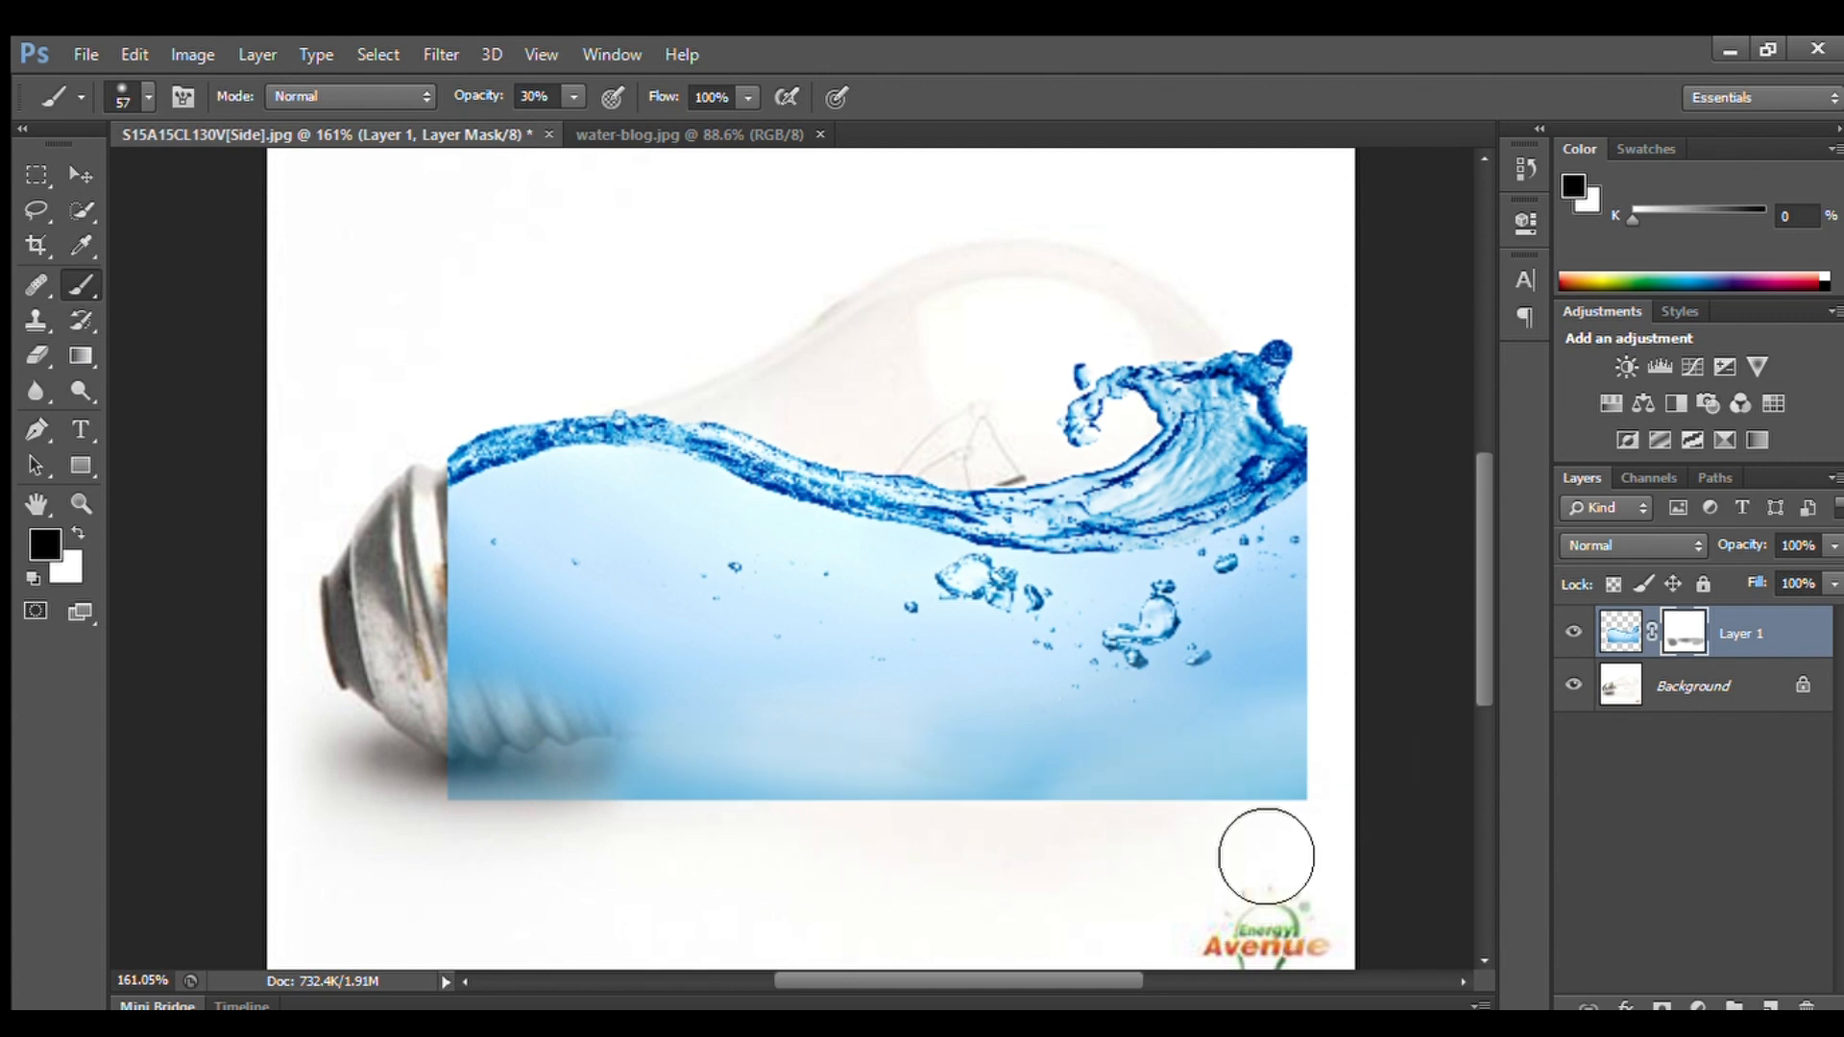
Enlarge the brush to 95 and mask the water's lower-right corner and bottom edge to follow the bulb's glass
left_click_drag(1397, 600, 1335, 820)
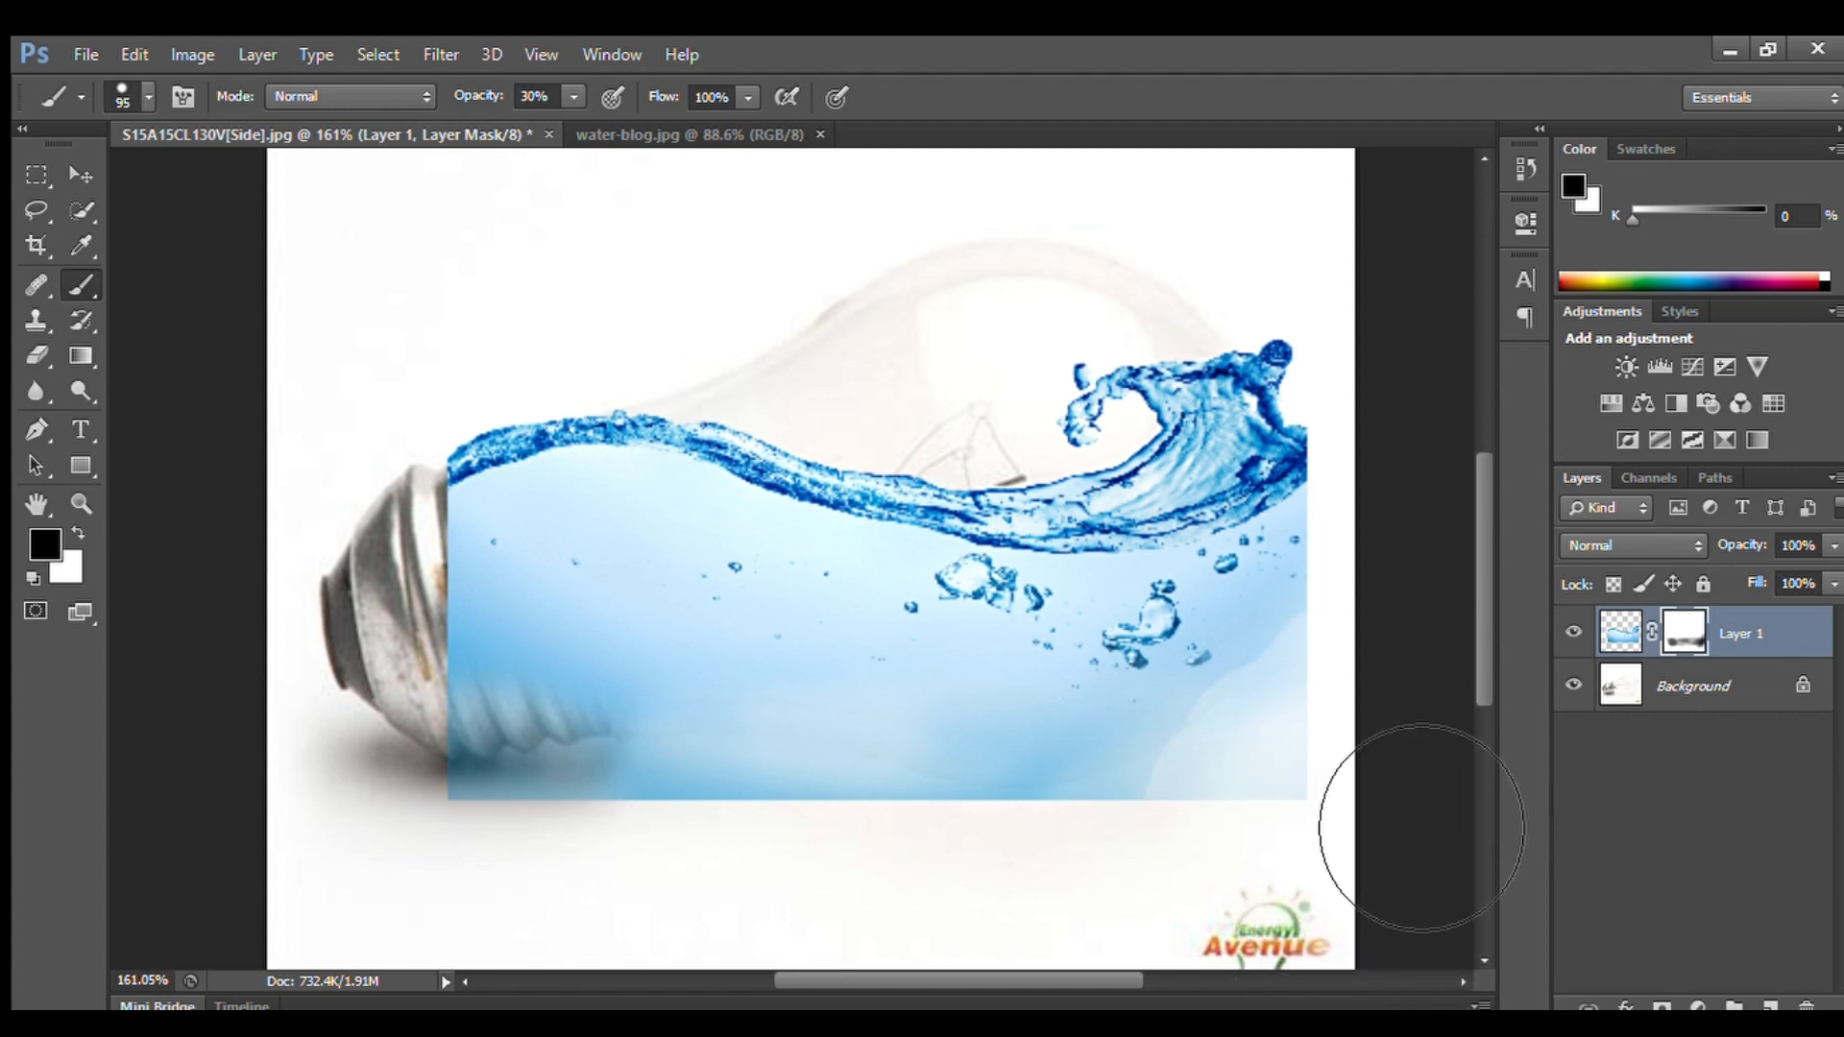
left_click_drag(1320, 879, 1168, 977)
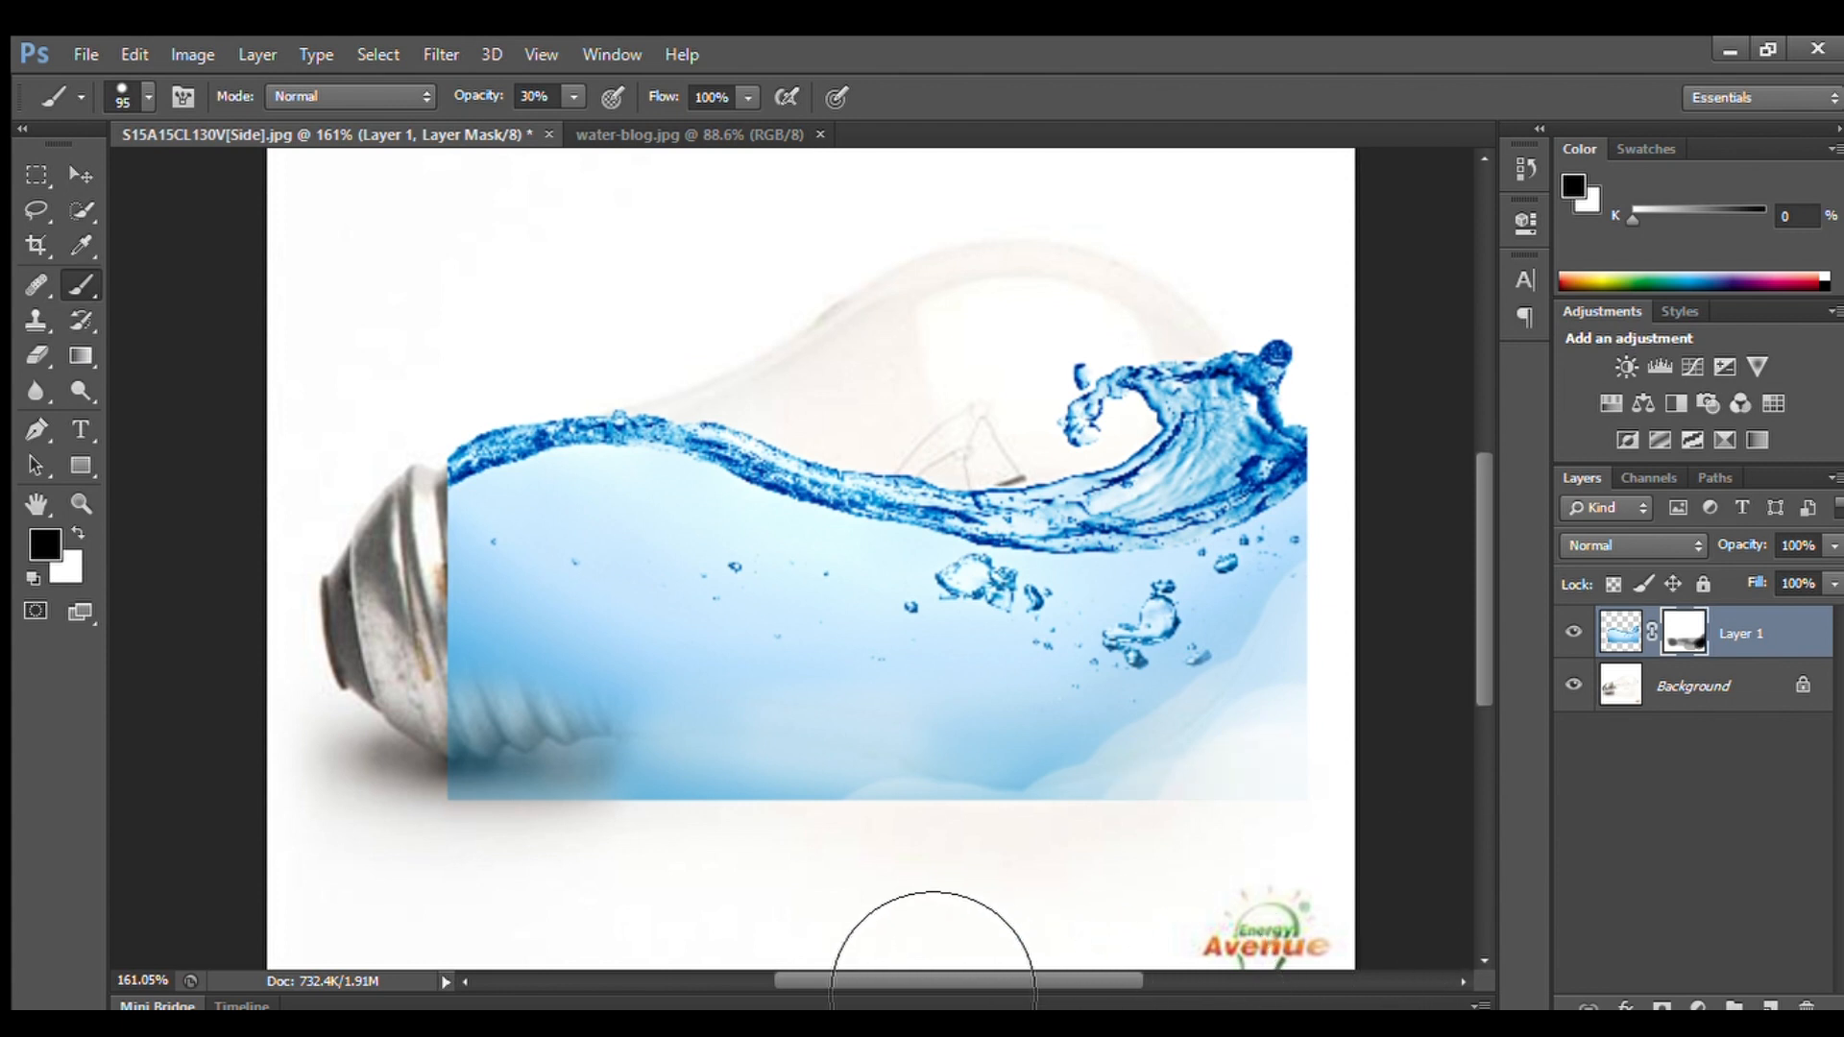
left_click_drag(880, 962, 659, 964)
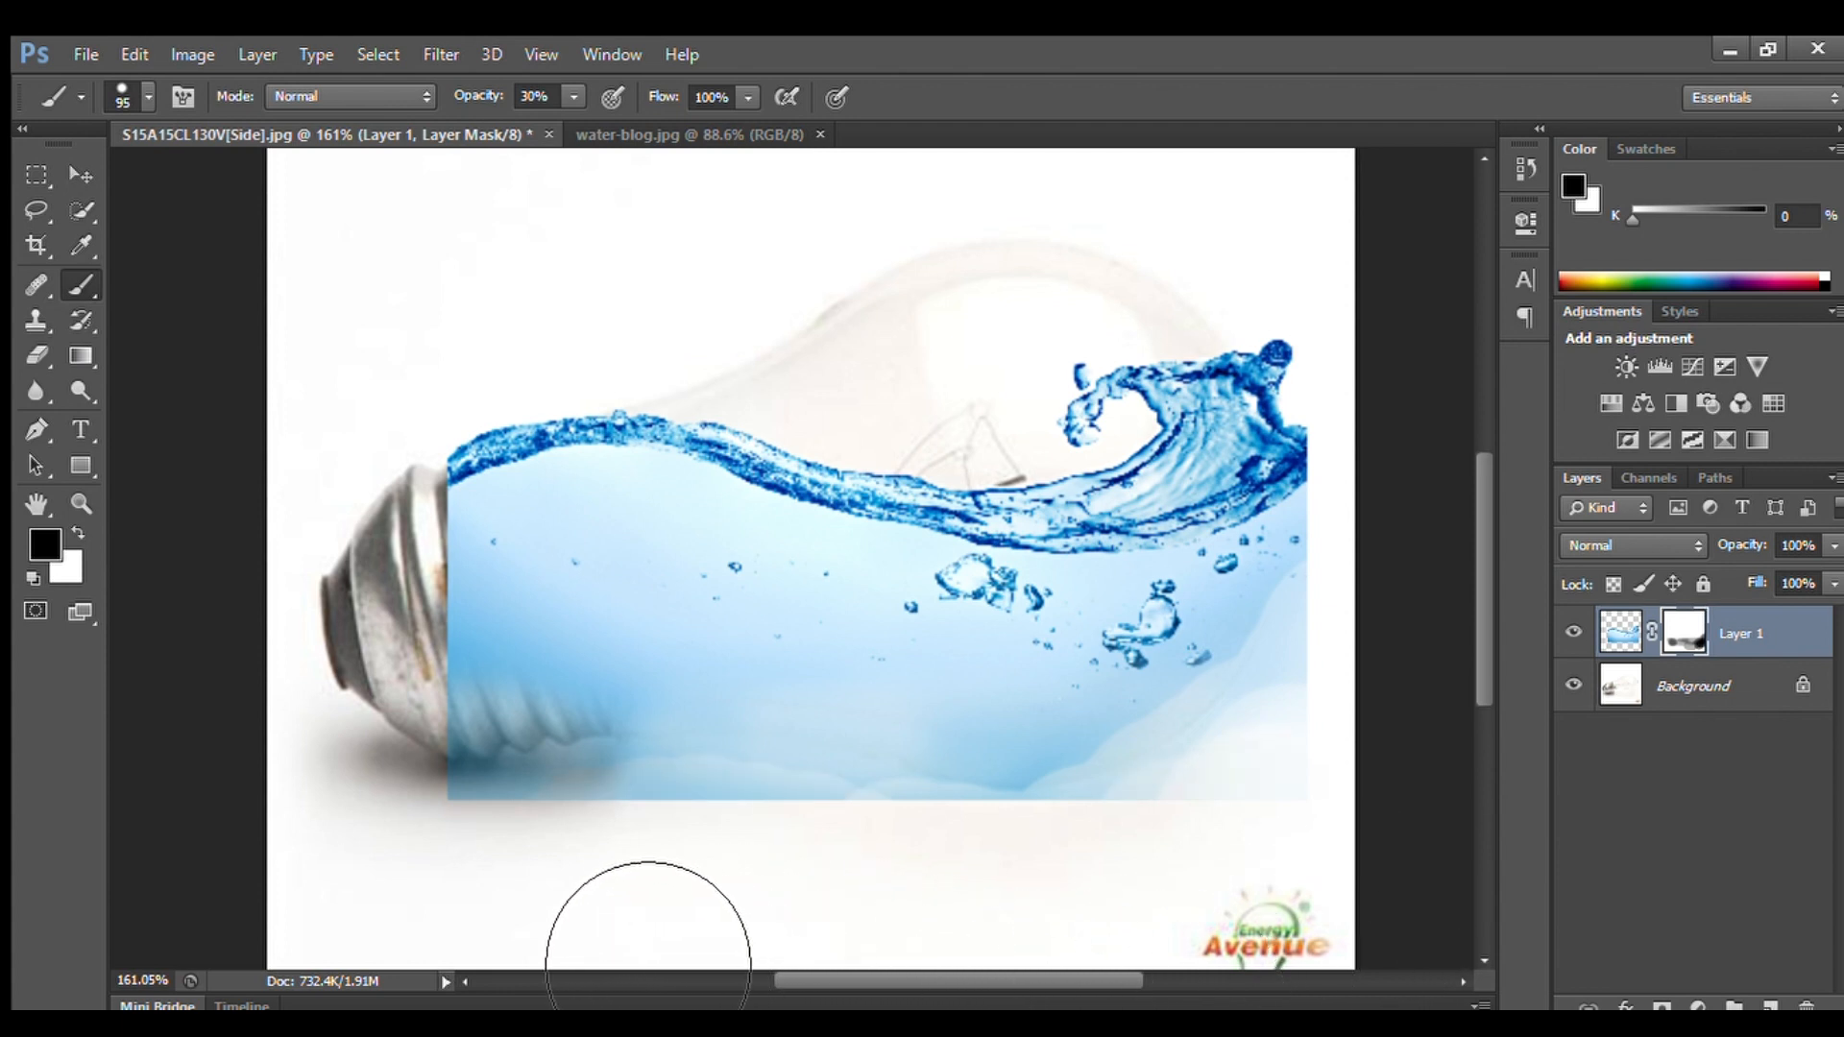
Mask out the water covering the metal screw base and the part spilling past the bulb's rounded end
mouse_move(609, 876)
left_mouse_down()
mouse_move(559, 772)
mouse_move(589, 914)
mouse_move(537, 754)
mouse_move(568, 909)
mouse_move(536, 826)
mouse_move(545, 576)
mouse_move(579, 673)
mouse_move(582, 587)
mouse_move(657, 804)
mouse_move(579, 581)
mouse_move(513, 531)
mouse_move(549, 626)
mouse_move(528, 493)
mouse_move(512, 519)
mouse_move(571, 833)
mouse_move(535, 613)
mouse_move(514, 777)
mouse_move(512, 528)
mouse_move(486, 703)
mouse_move(492, 607)
mouse_move(486, 778)
mouse_move(505, 590)
mouse_move(527, 756)
mouse_move(524, 558)
mouse_move(538, 731)
mouse_move(531, 510)
mouse_move(509, 688)
mouse_move(542, 484)
mouse_move(540, 676)
mouse_move(522, 533)
mouse_move(527, 612)
mouse_move(543, 571)
mouse_move(538, 668)
mouse_move(553, 463)
mouse_move(544, 604)
mouse_move(537, 462)
mouse_move(535, 640)
mouse_move(526, 546)
mouse_move(544, 706)
mouse_move(548, 591)
mouse_move(550, 746)
mouse_move(551, 424)
mouse_move(588, 461)
mouse_move(580, 424)
mouse_move(600, 435)
mouse_move(580, 428)
mouse_move(575, 461)
mouse_move(630, 407)
mouse_move(577, 457)
mouse_move(643, 351)
mouse_move(576, 481)
mouse_move(576, 498)
mouse_move(603, 486)
mouse_move(632, 385)
mouse_move(595, 520)
left_mouse_up()
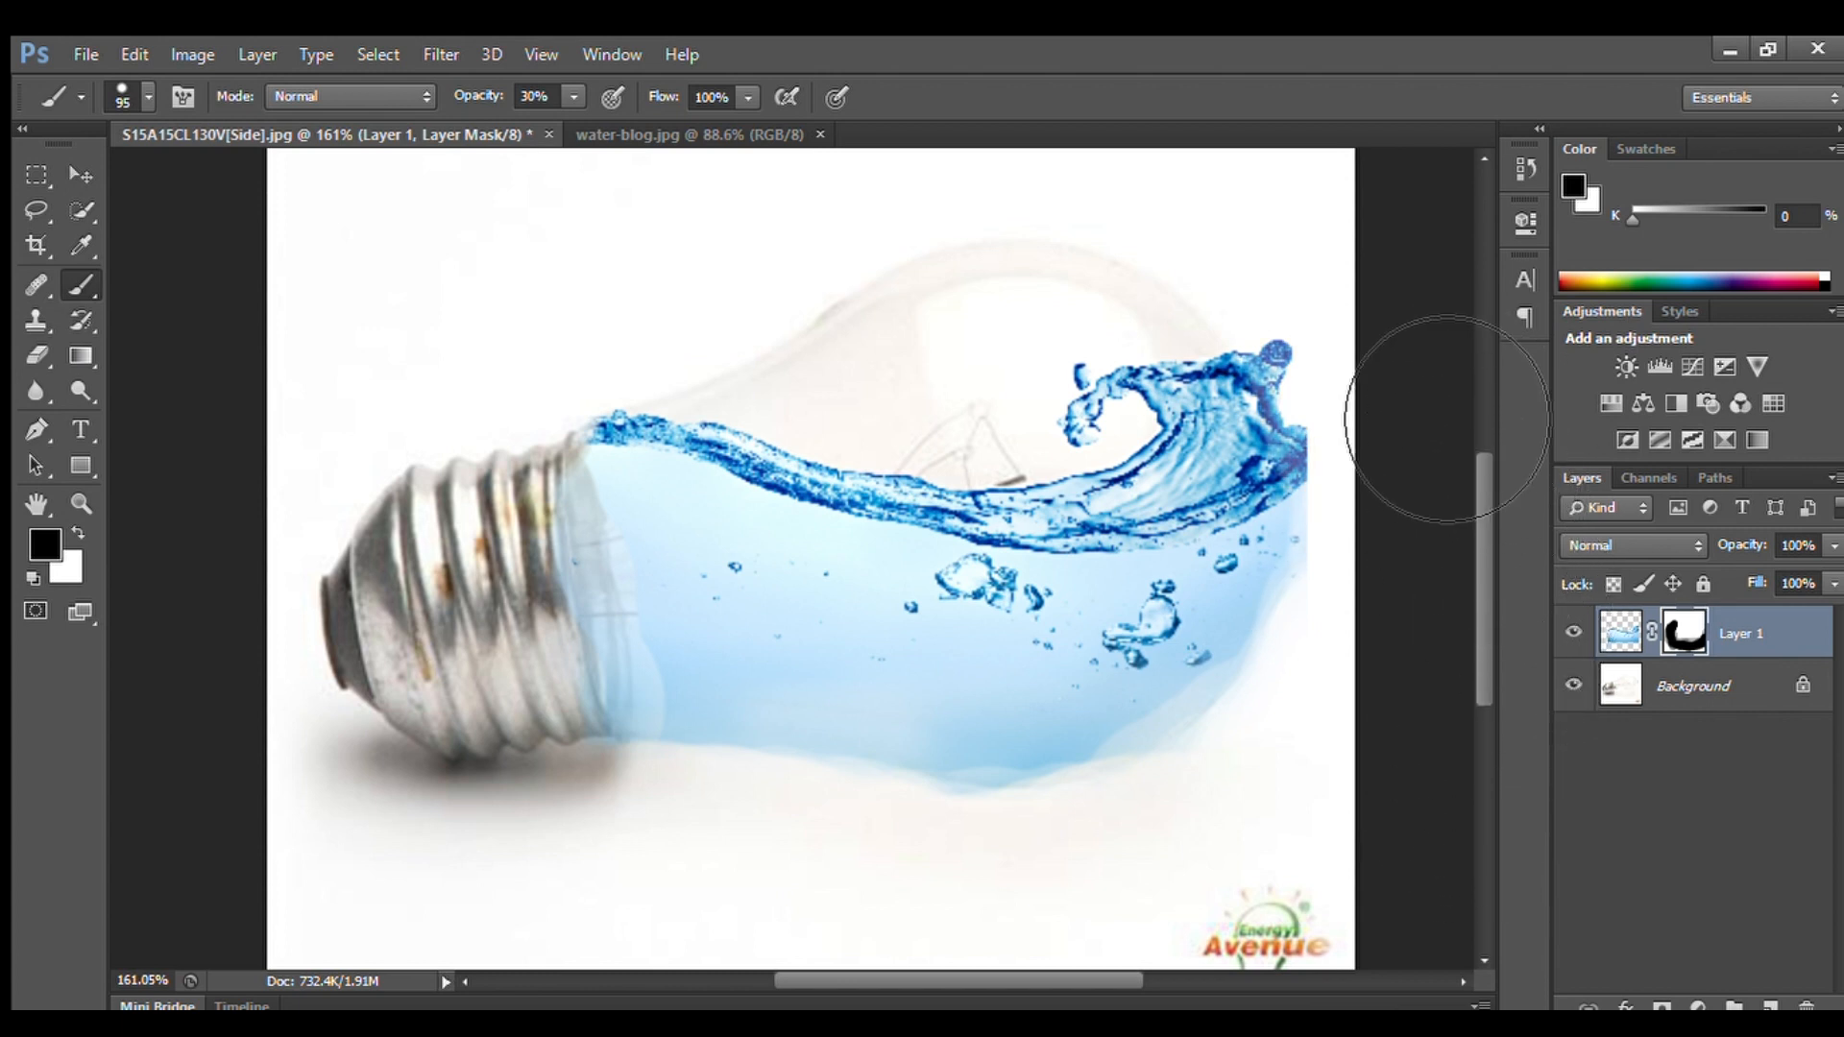
mouse_move(1402, 403)
left_mouse_down()
mouse_move(1374, 374)
mouse_move(1388, 356)
mouse_move(1454, 405)
left_mouse_up()
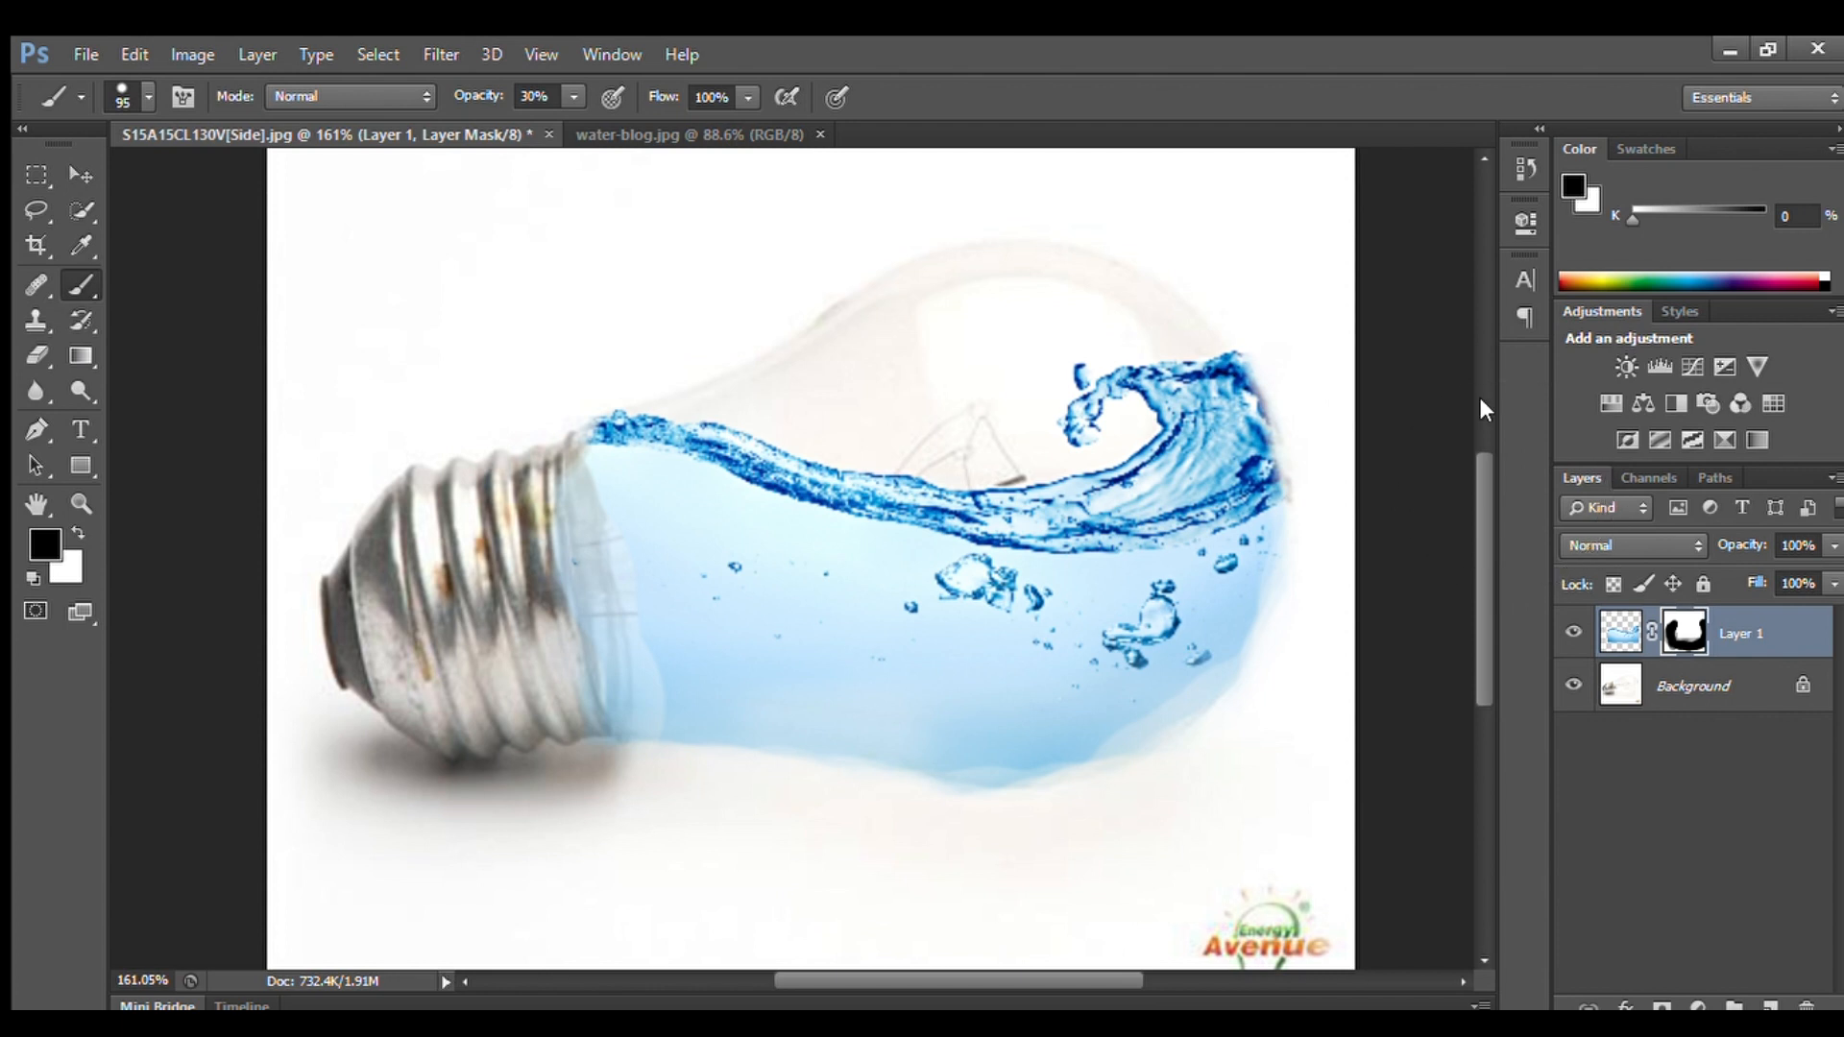
Refine the mask where the water meets the screw base and along the bulb's glass outline
scroll(1400, 486, "down", 3)
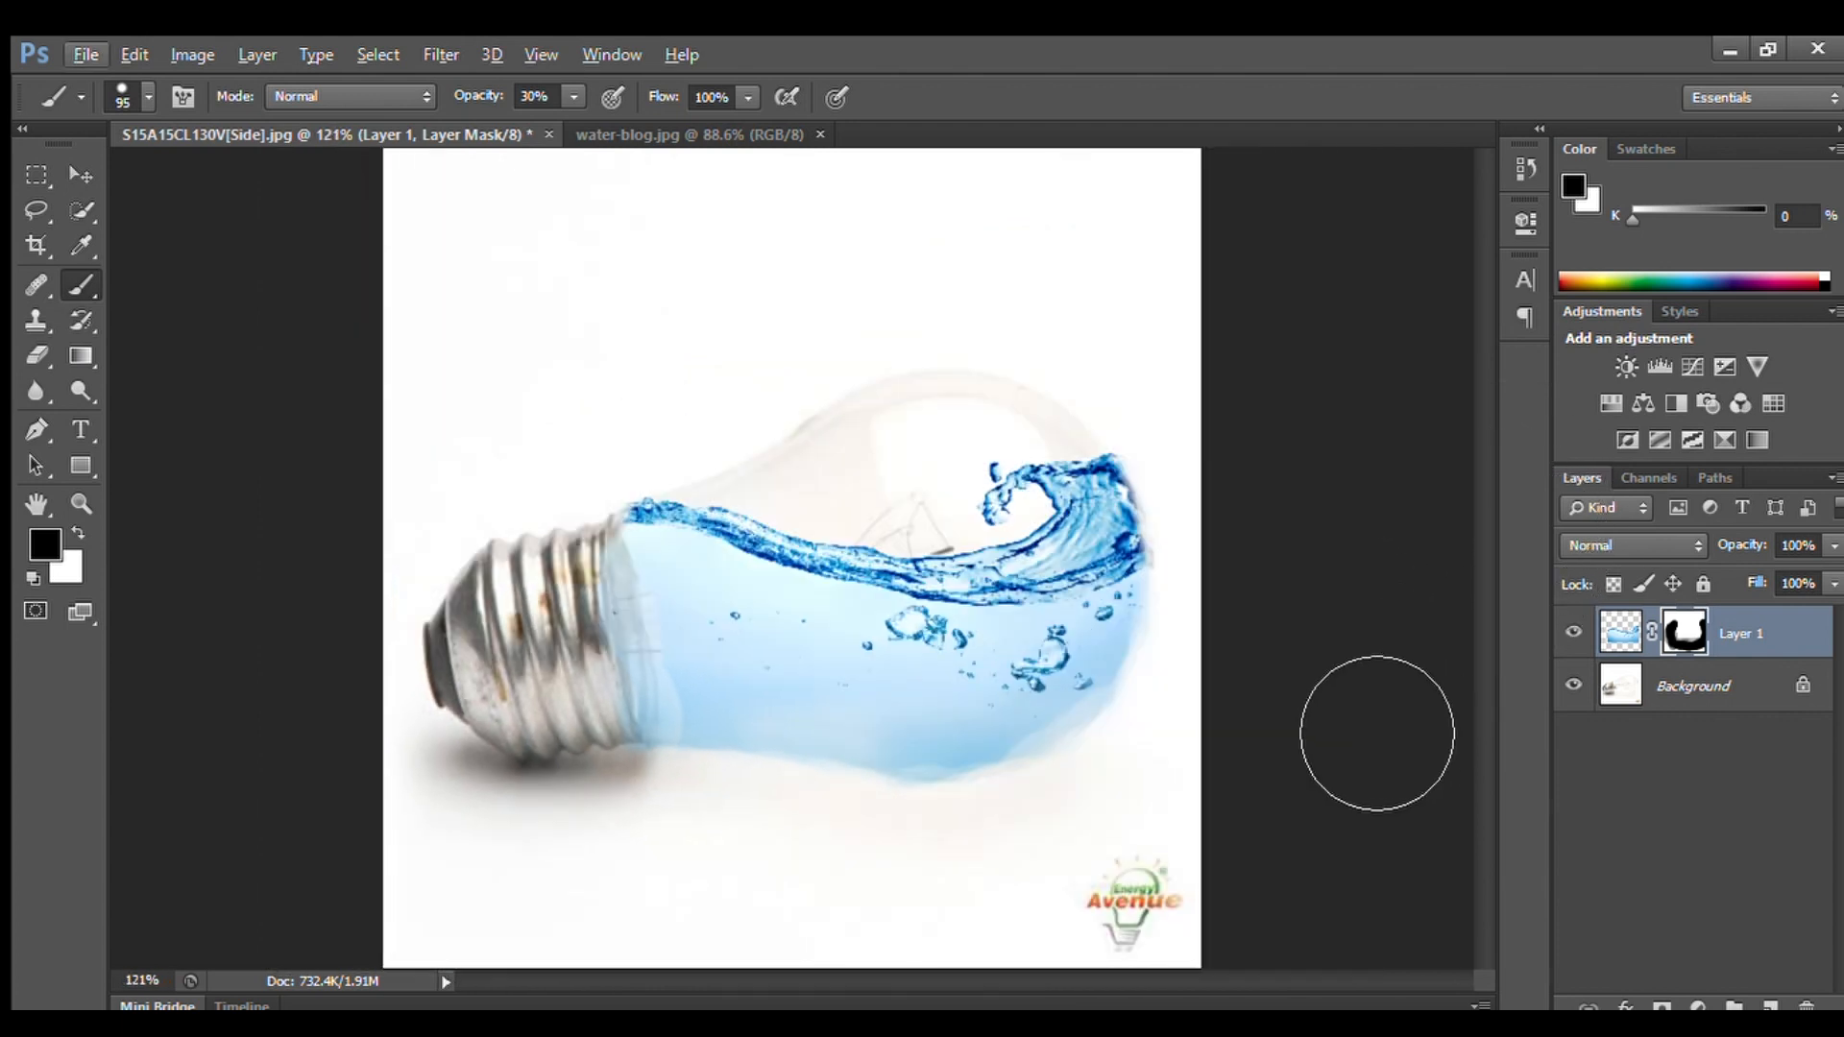
scroll(1172, 688, "down", 1)
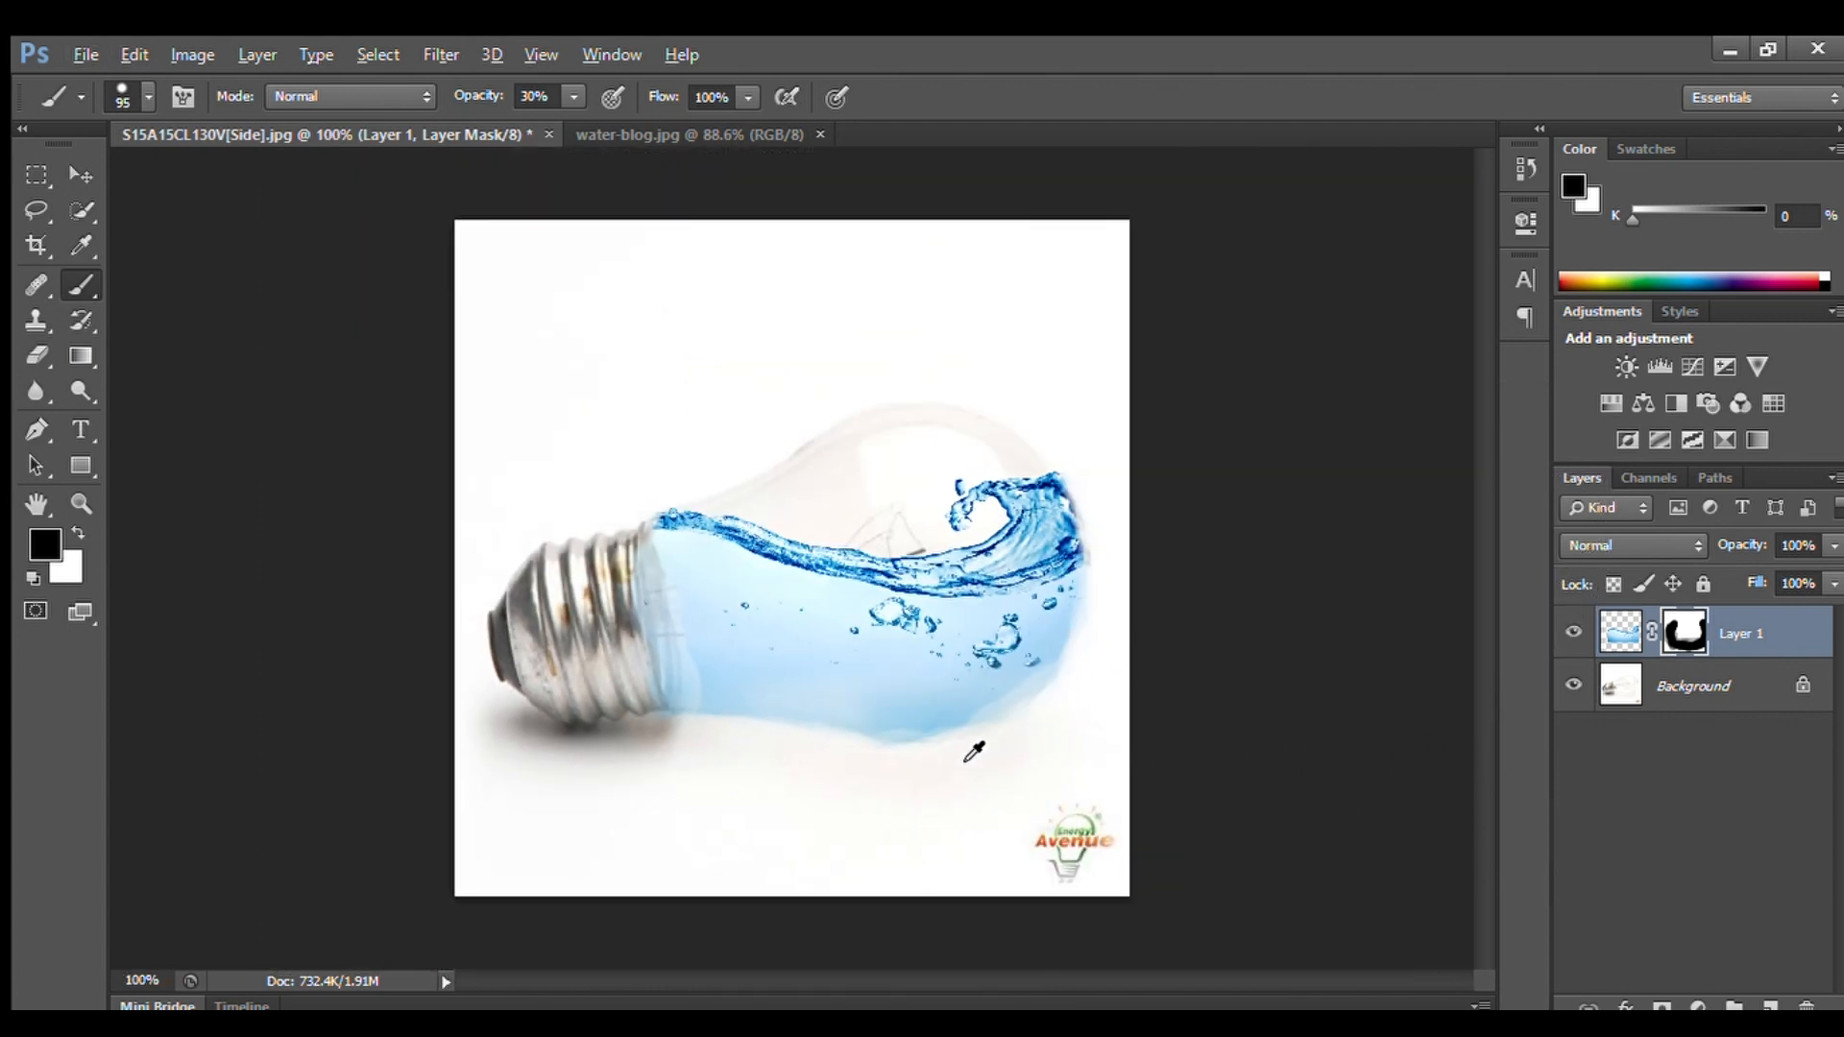
mouse_move(628, 668)
left_mouse_down()
mouse_move(652, 697)
mouse_move(646, 632)
mouse_move(650, 687)
mouse_move(644, 644)
mouse_move(660, 677)
left_mouse_up()
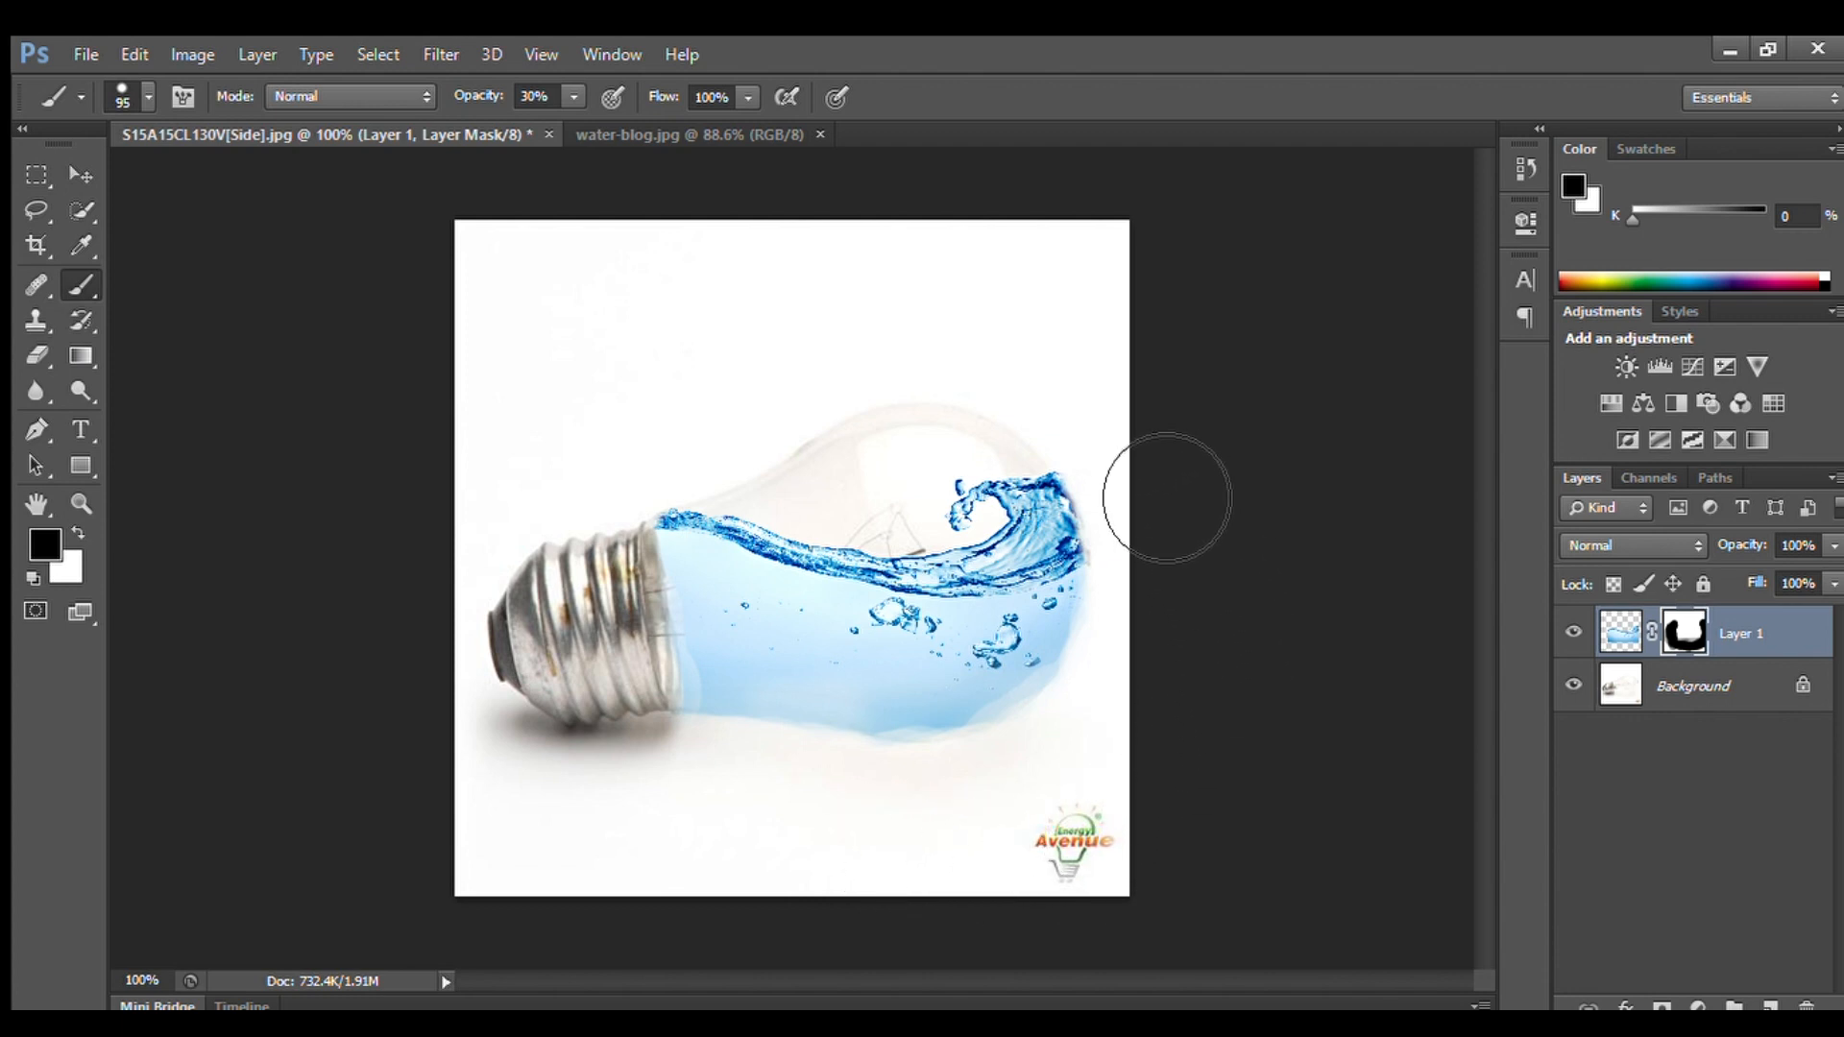
scroll(1143, 620, "down", 2)
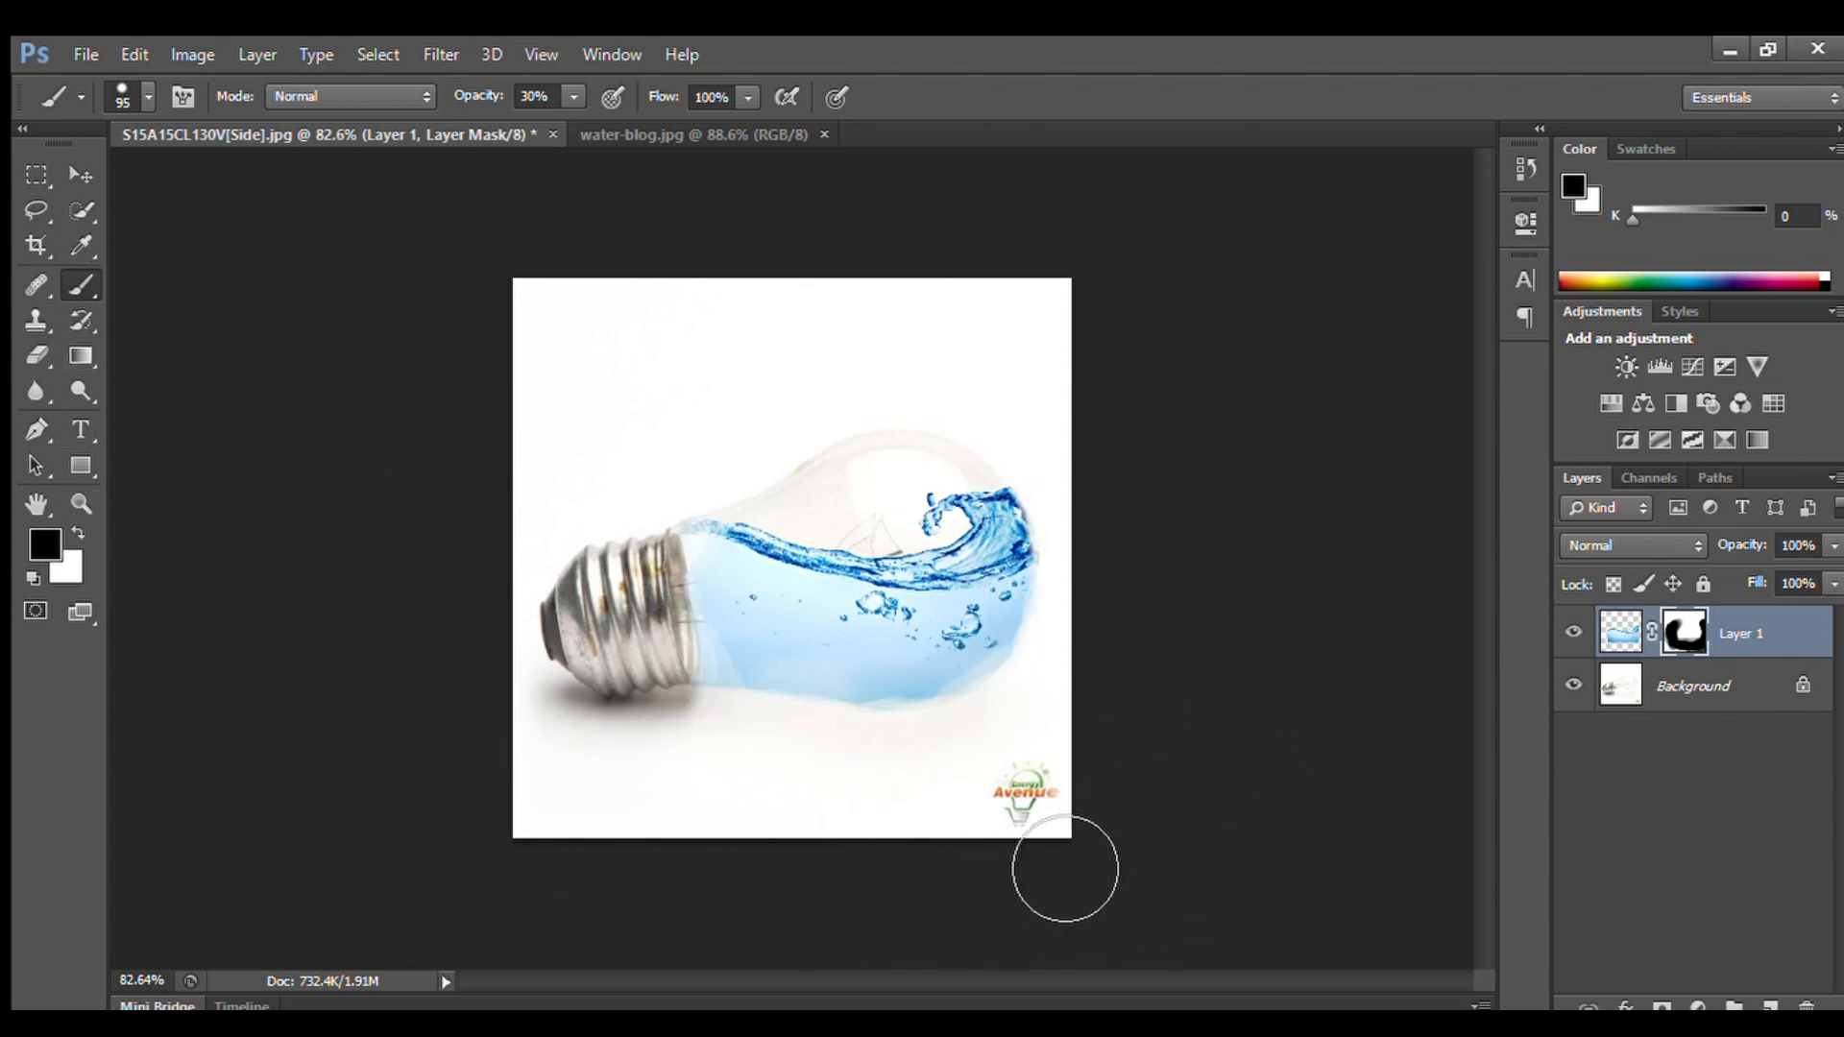
Paint white on the layer mask to bring back a patch of water outside the bulb's lower-right edge
left_click(74, 211)
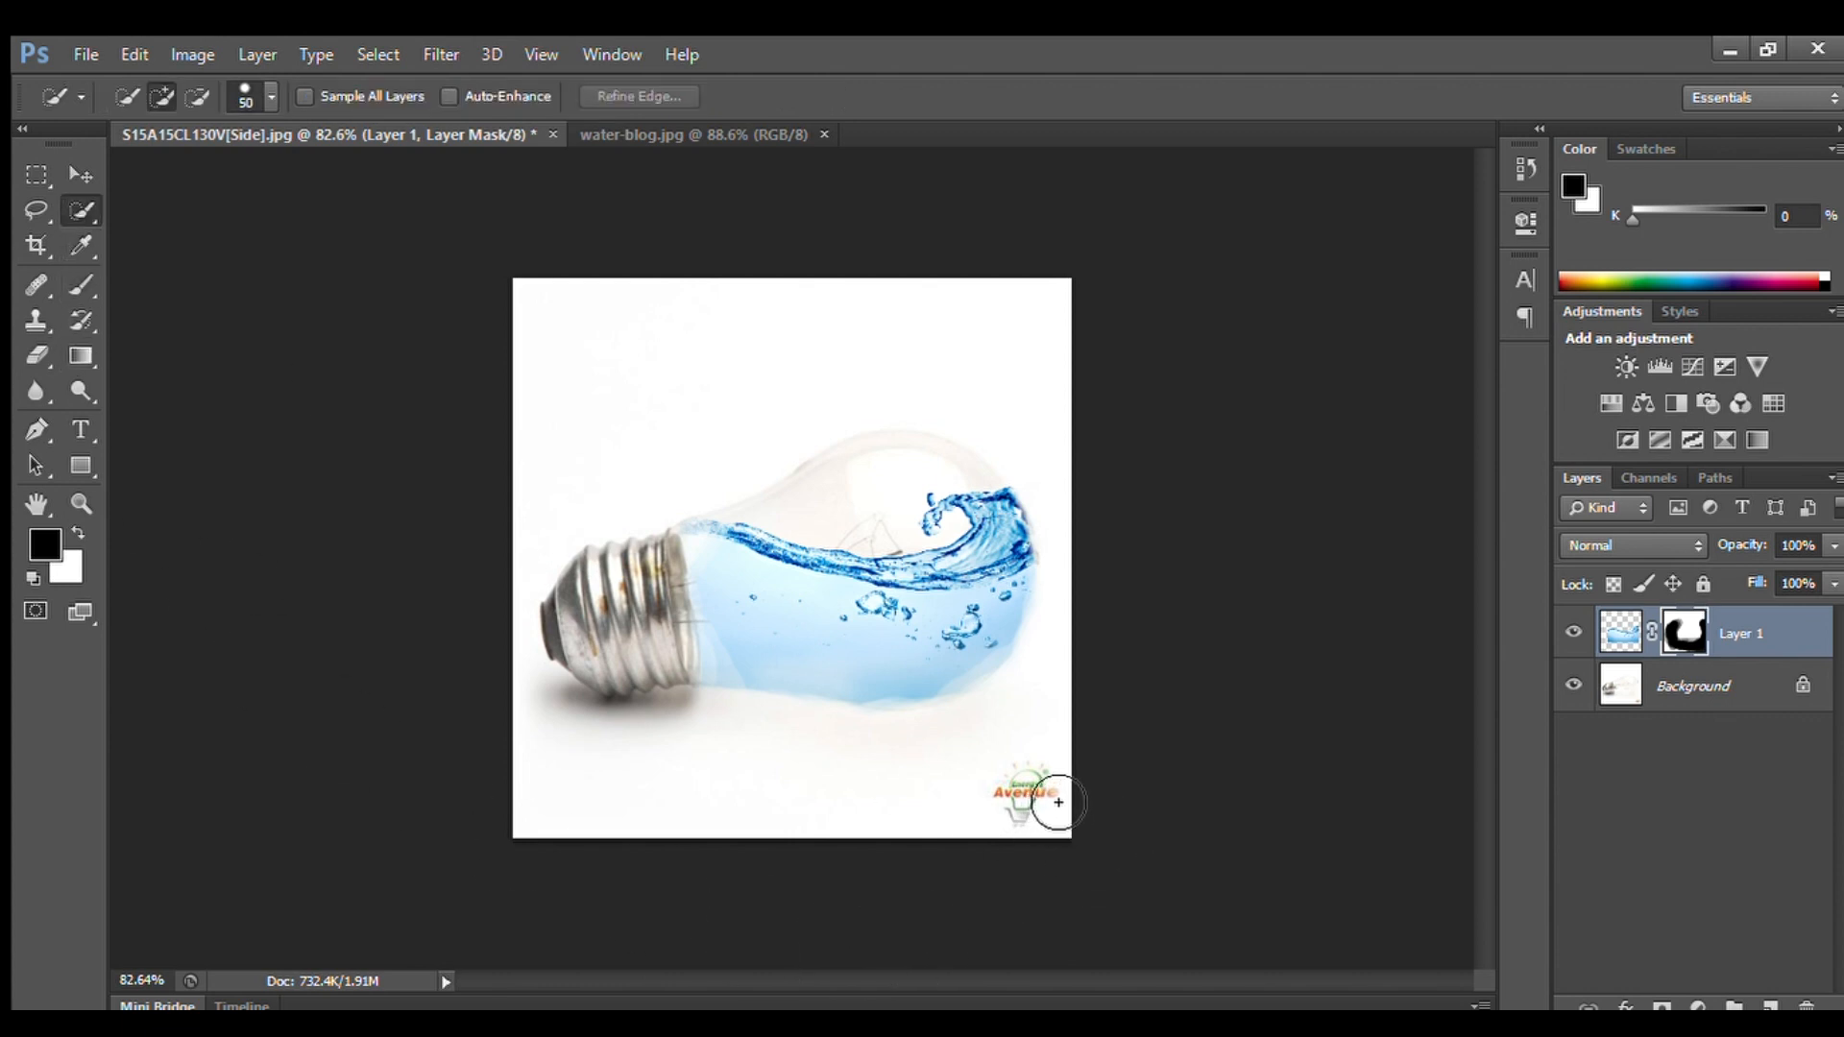
left_click(64, 525)
mouse_move(1072, 844)
left_mouse_down()
mouse_move(1096, 808)
mouse_move(1100, 847)
mouse_move(1109, 823)
left_mouse_up()
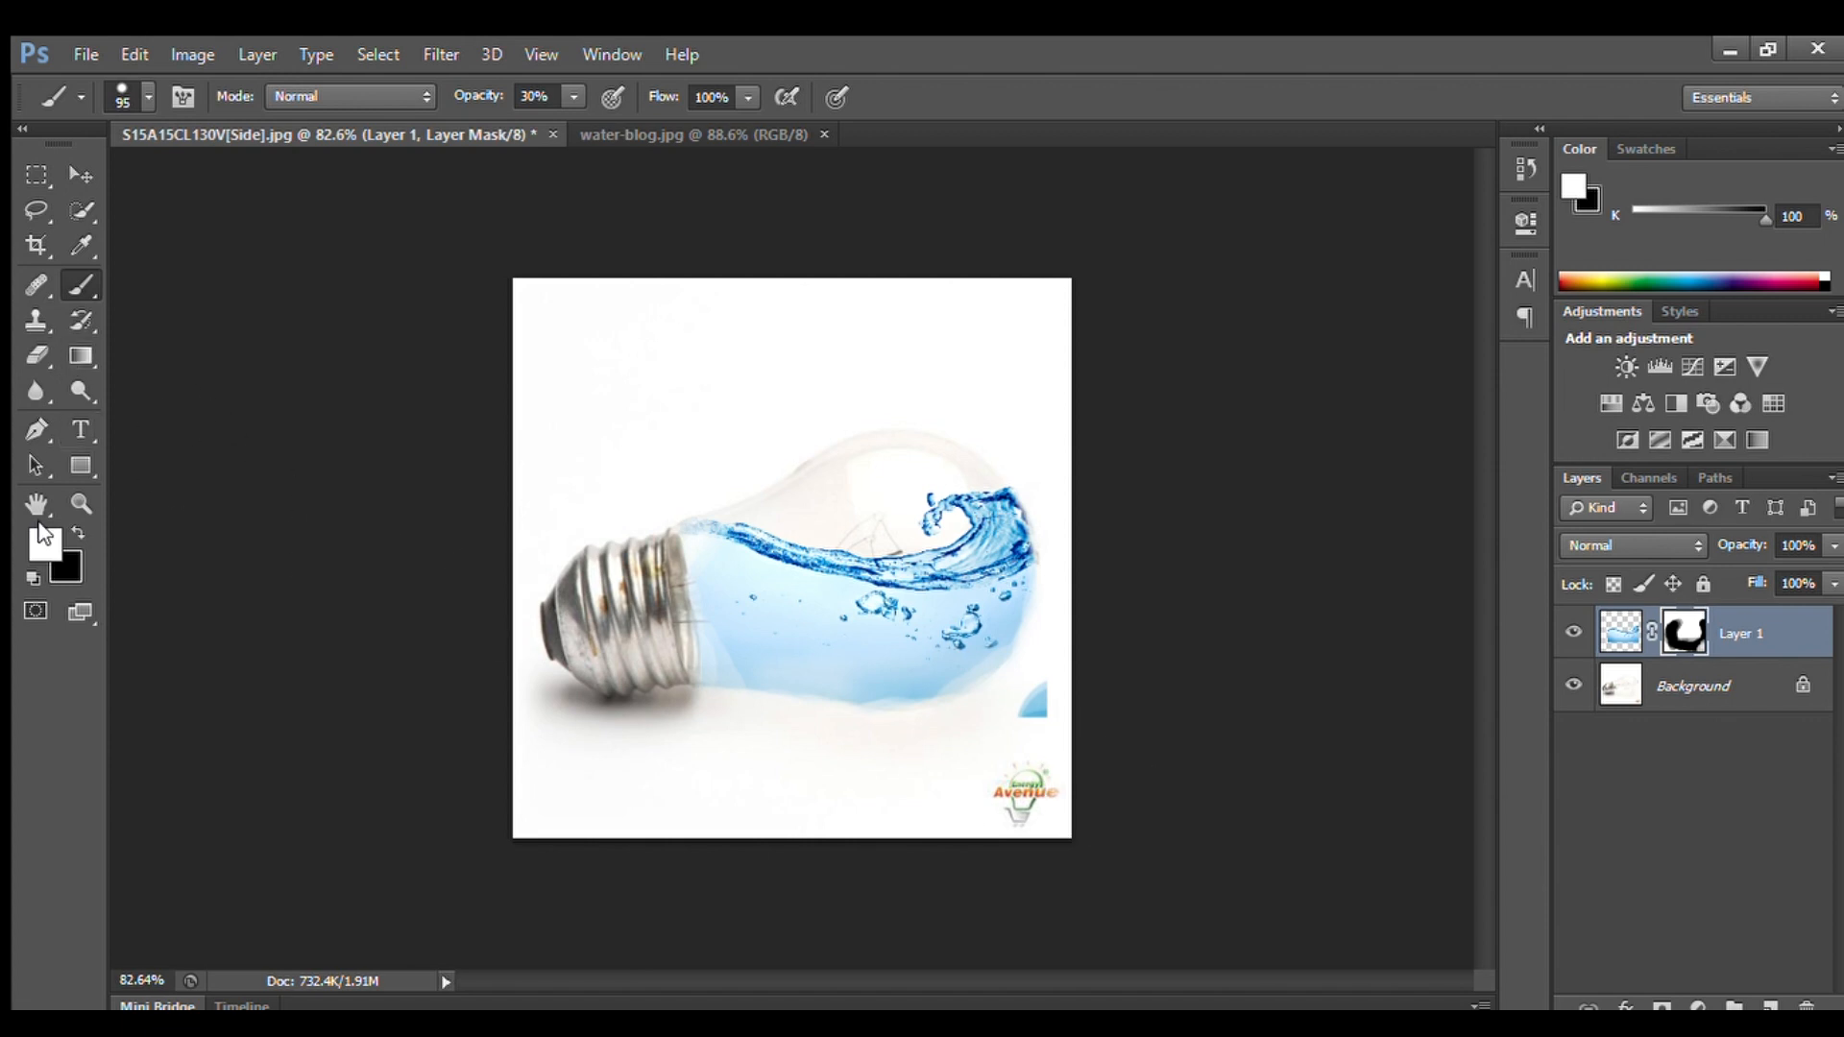
Paint black on the mask over the restored patch to hide it again, and switch to the Move tool
left_click(65, 516)
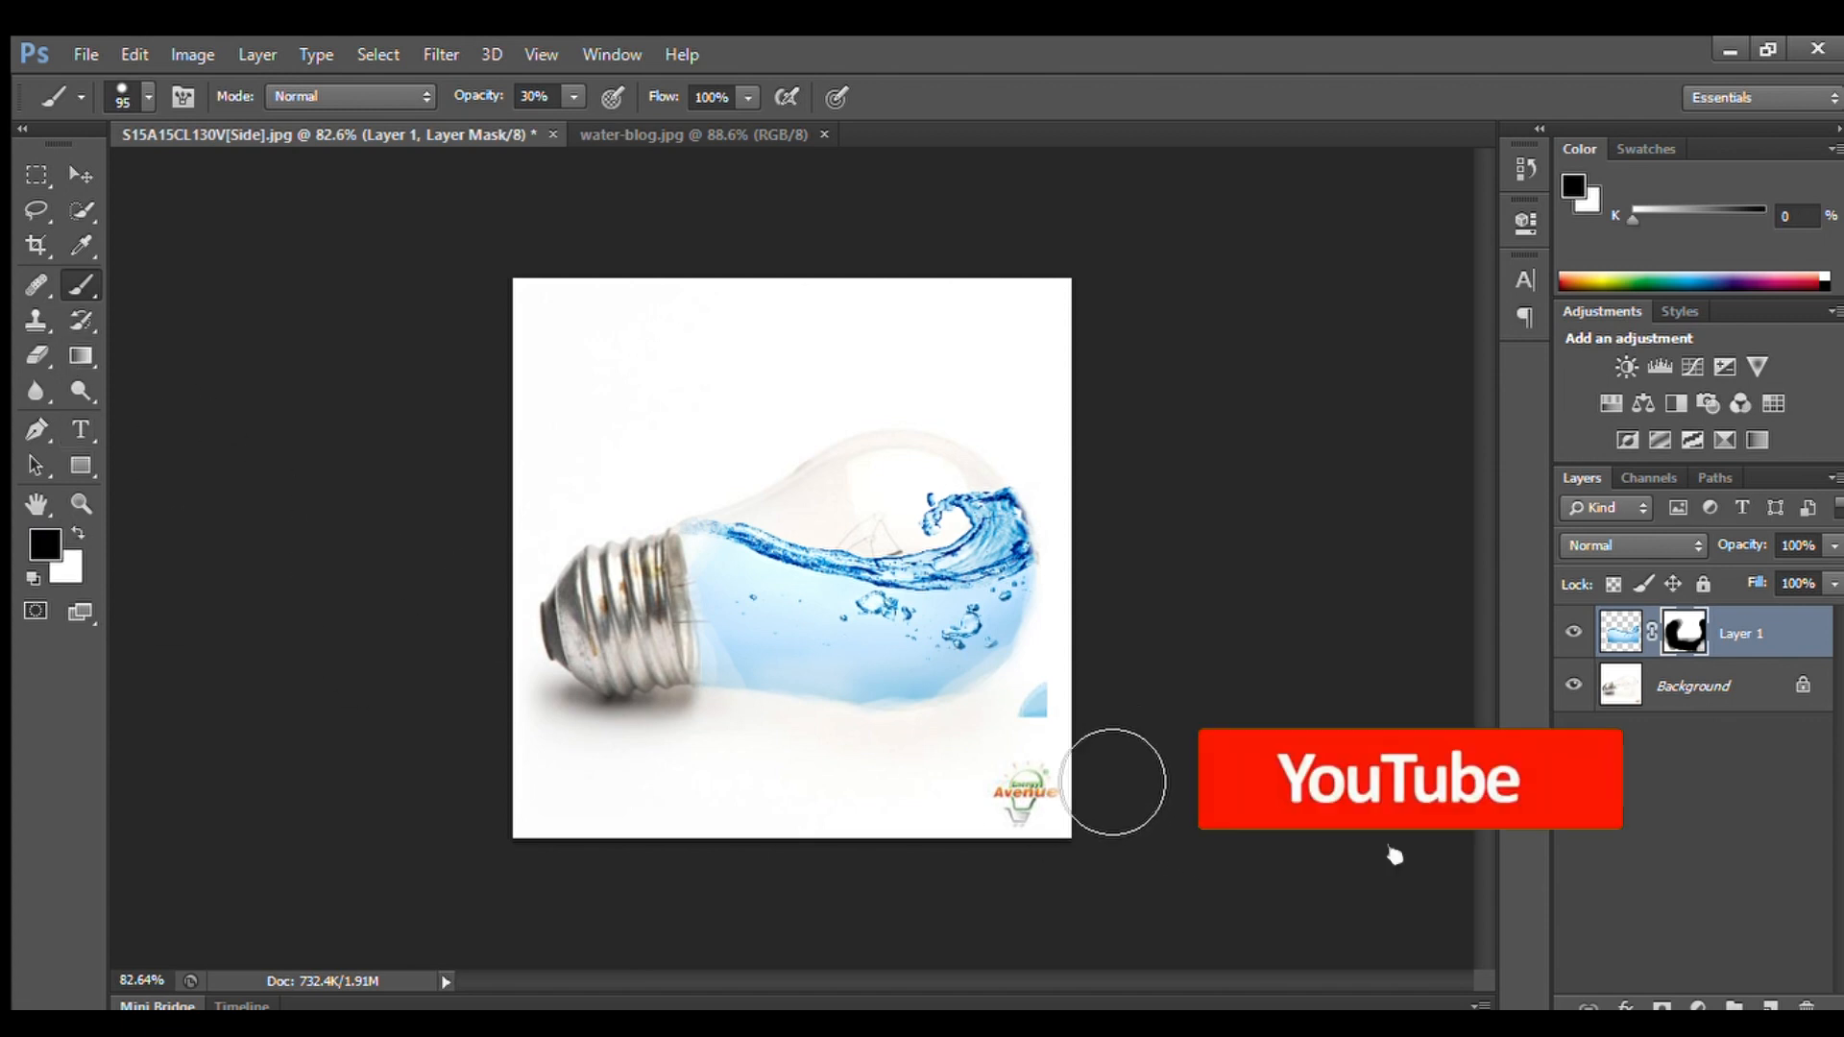
mouse_move(1092, 814)
left_mouse_down()
mouse_move(1111, 737)
mouse_move(1083, 807)
mouse_move(1121, 729)
mouse_move(1158, 715)
mouse_move(1066, 812)
mouse_move(991, 829)
left_mouse_up()
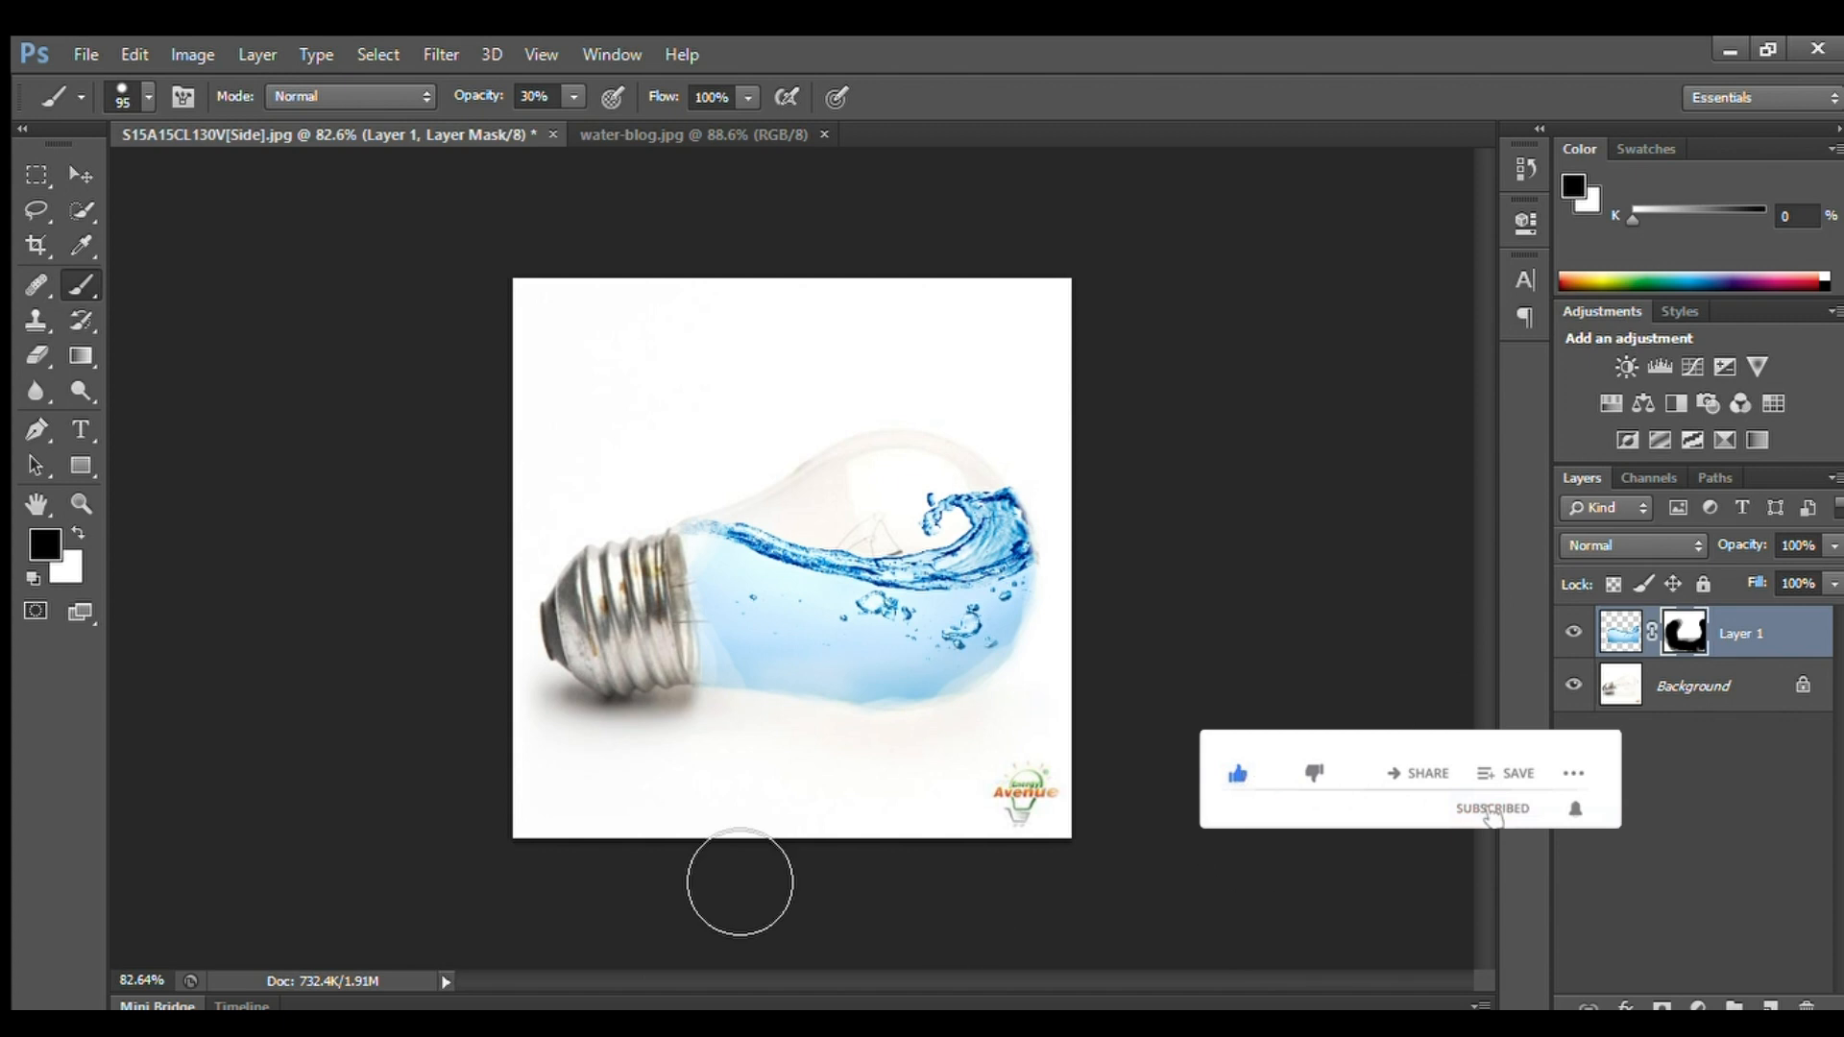
left_click(81, 174)
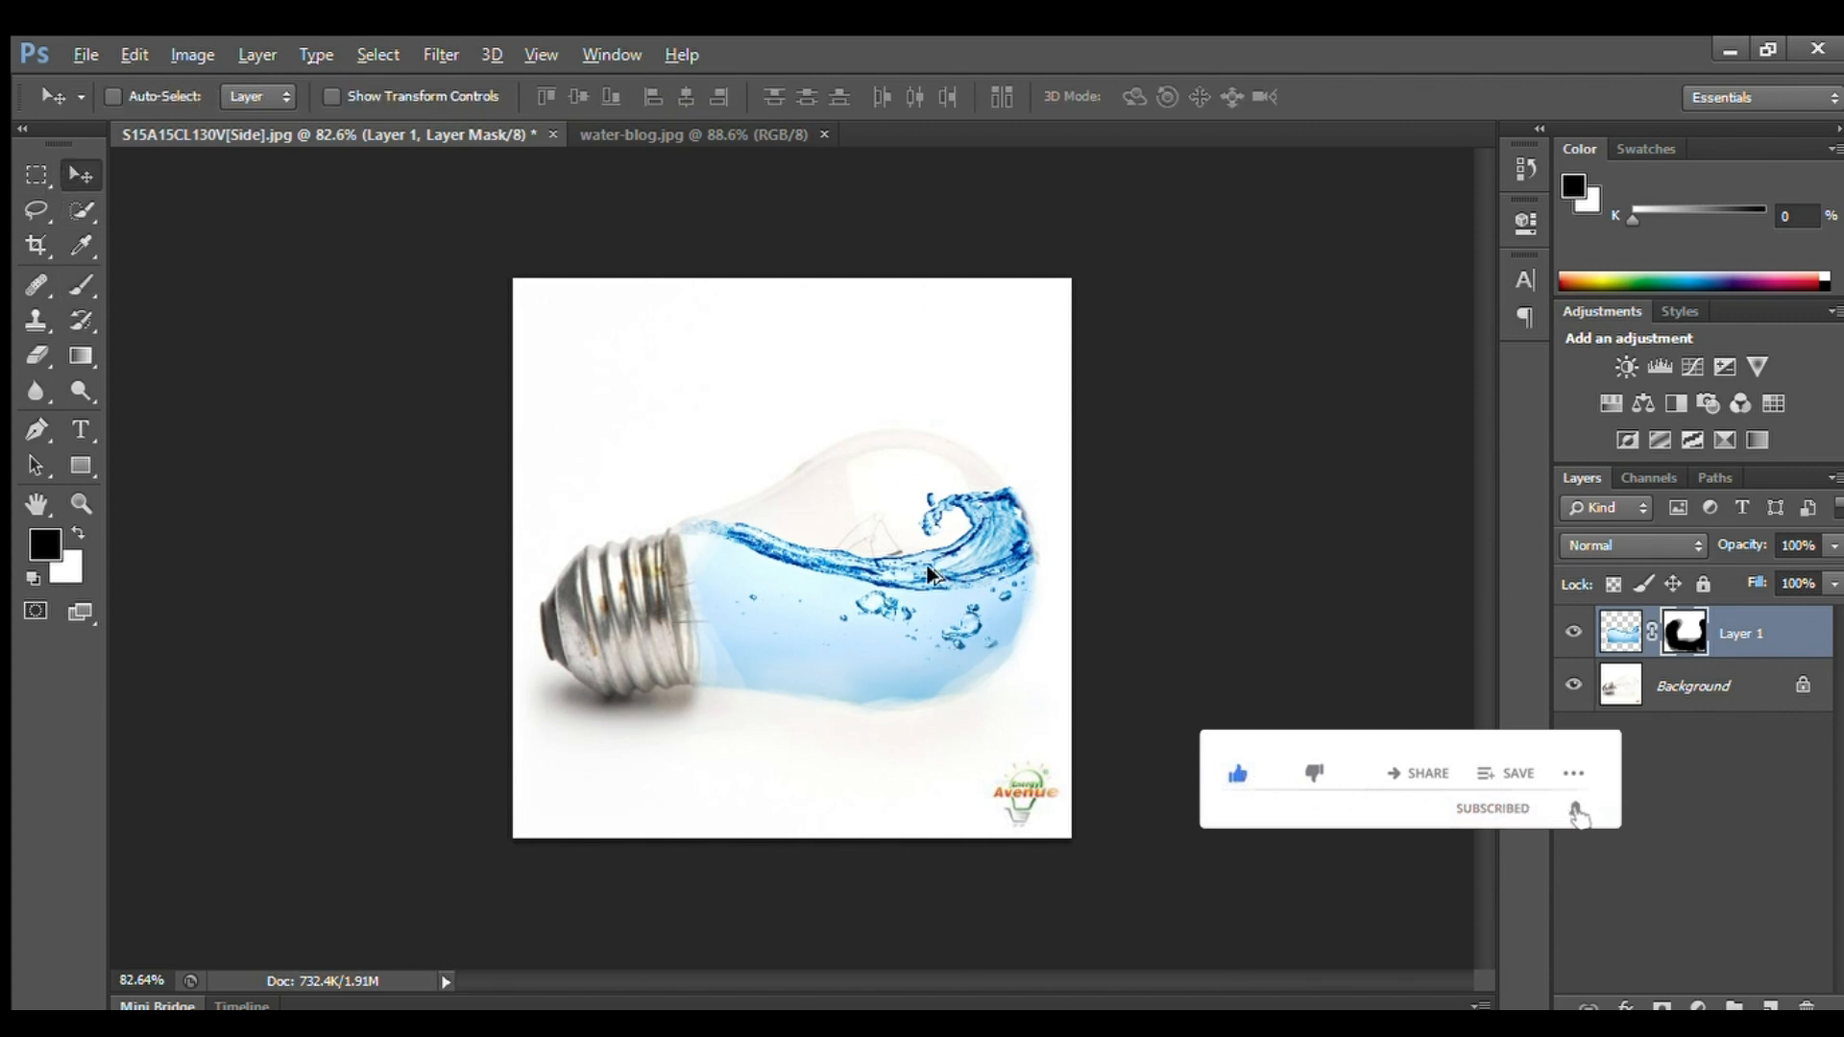